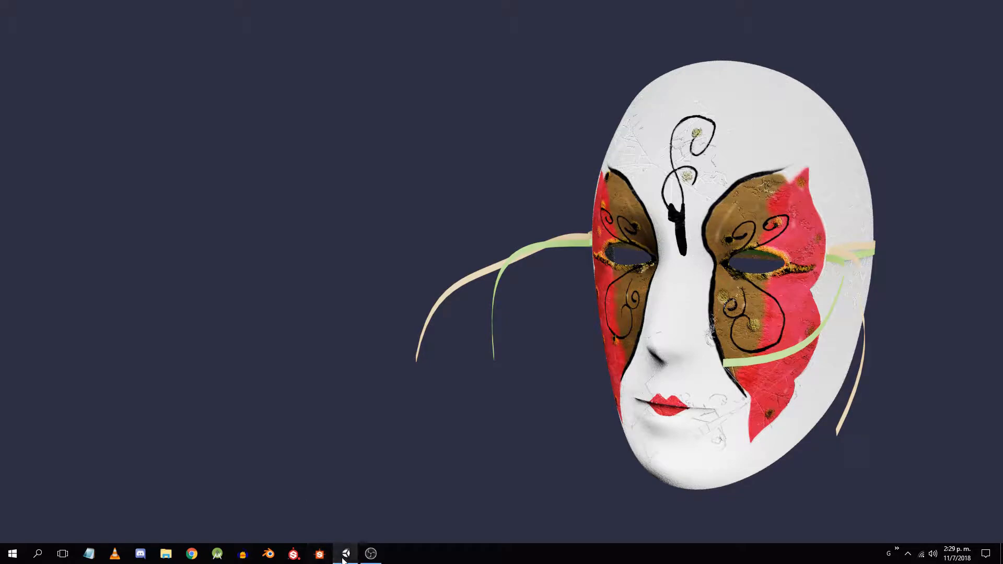
Switch to the Unity editor and delete the ElementosEscenario group from the scene
left_click(343, 556)
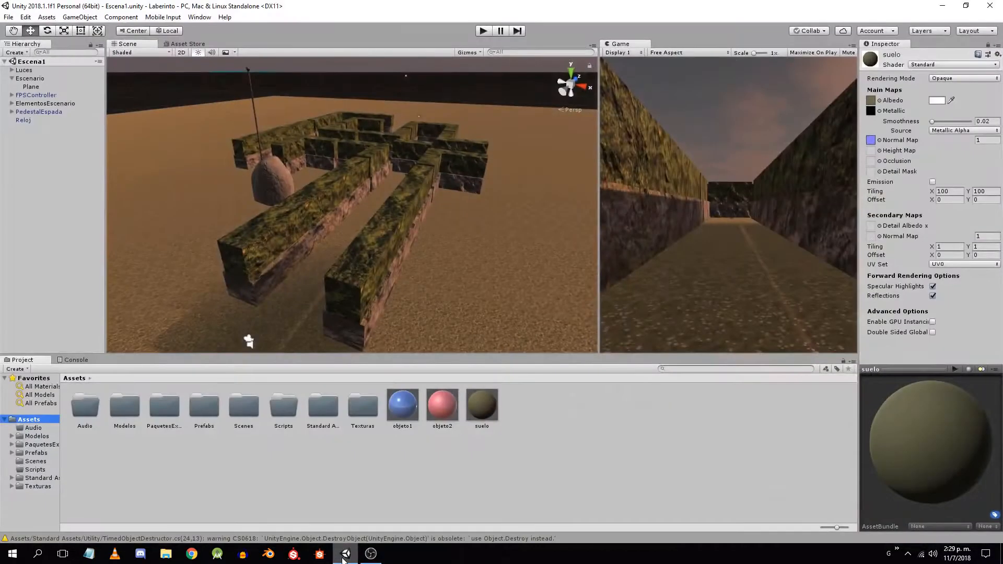
left_click(35, 104)
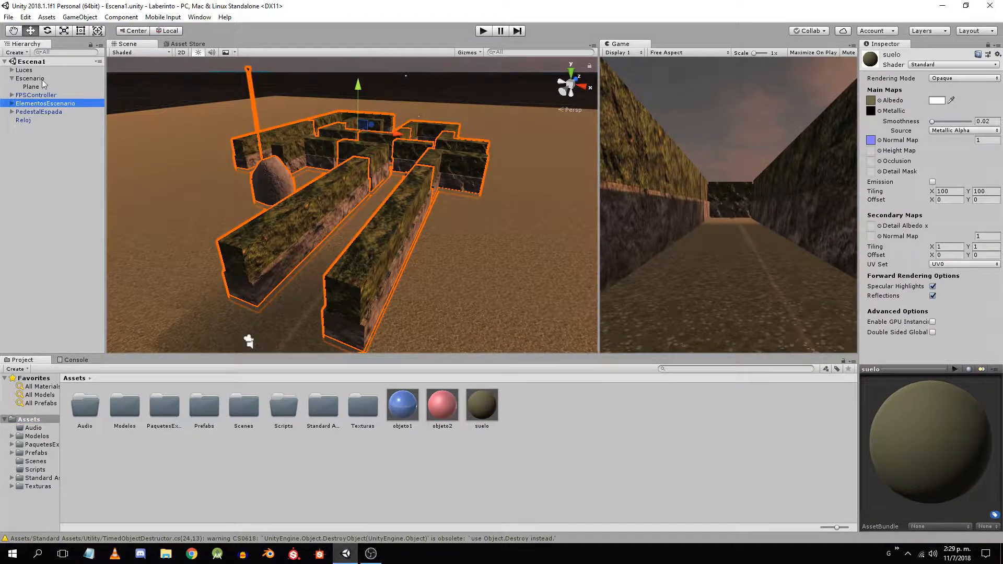
key("Delete")
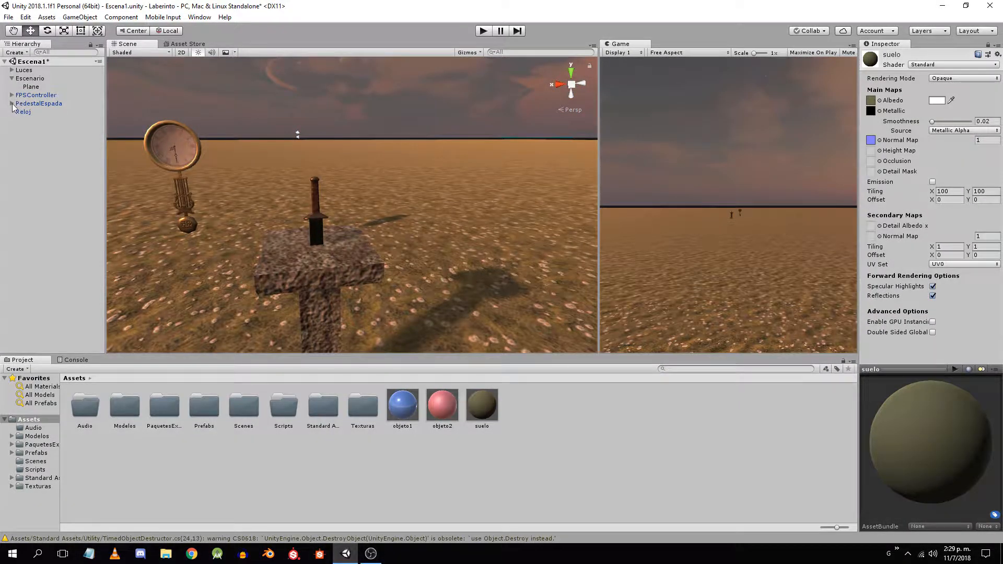
Expand PedestalEspada and move its Espada object sideways, clear of the pedestal
left_click(12, 104)
left_click(43, 113)
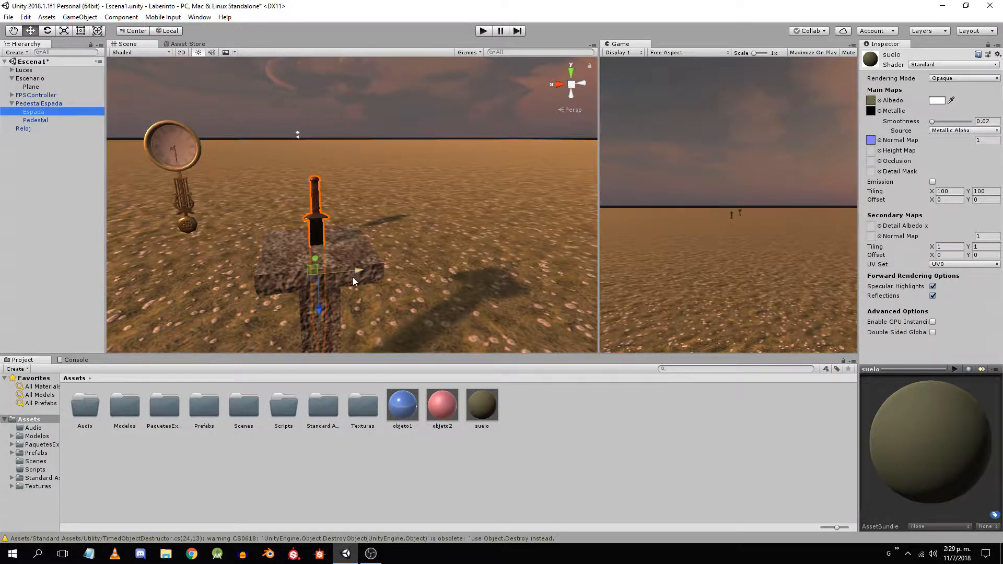
left_click_drag(350, 272, 550, 259)
Create a 3D Cube and move it along the X axis to the far side of the sword
right_click(20, 133)
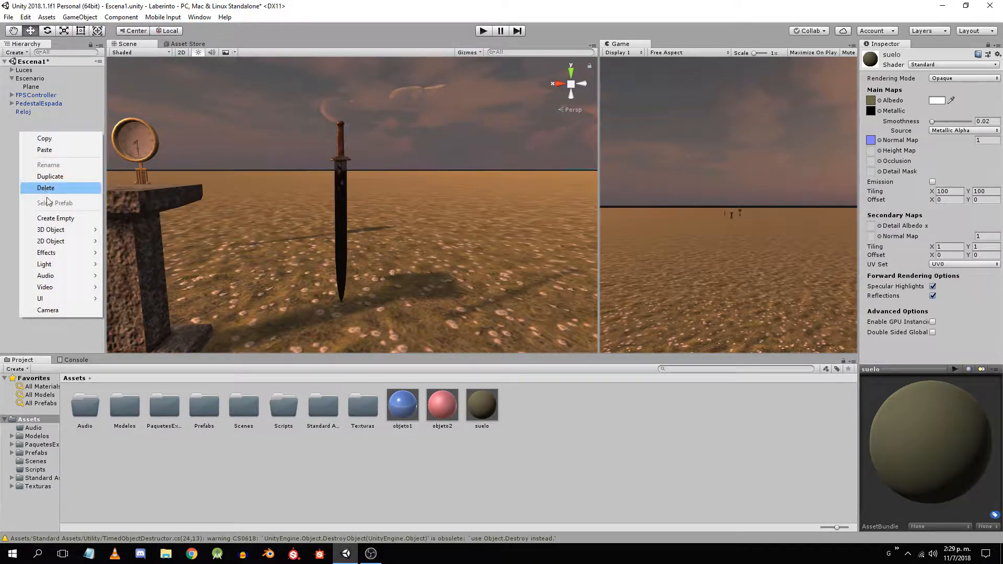
mouse_move(55, 229)
left_click(125, 230)
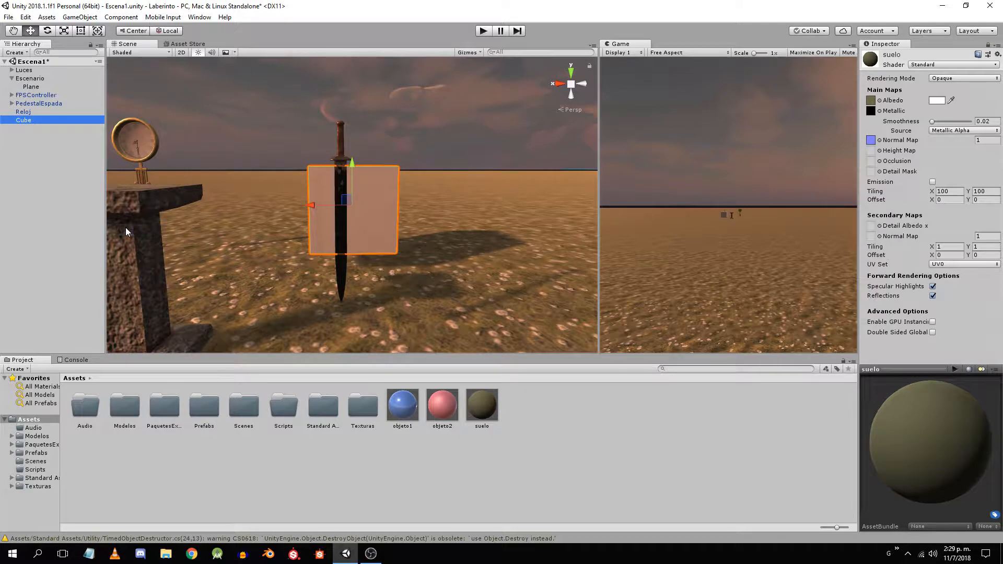
left_click_drag(314, 203, 435, 210)
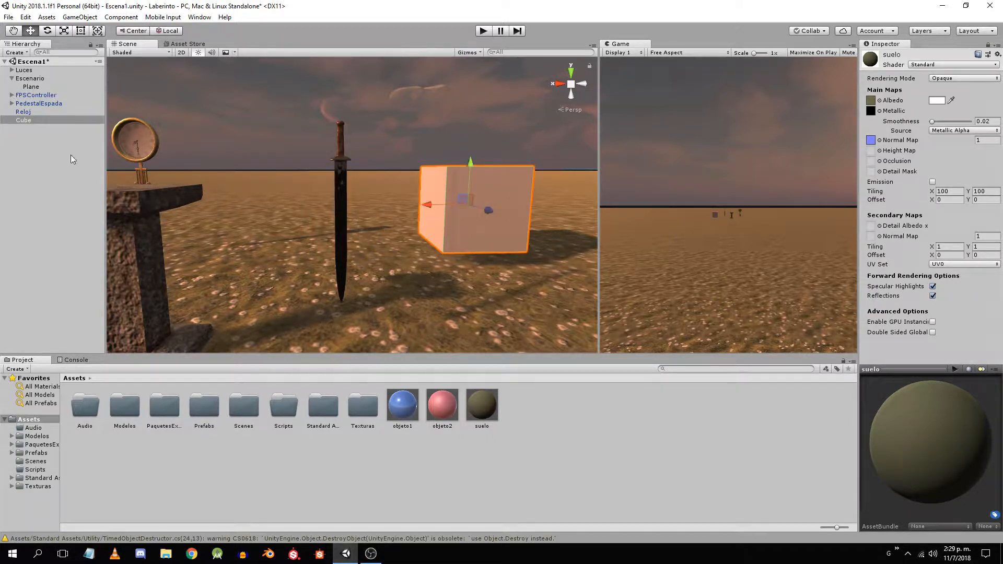
Create a 3D Sphere and move it along the X axis past the cube
right_click(41, 159)
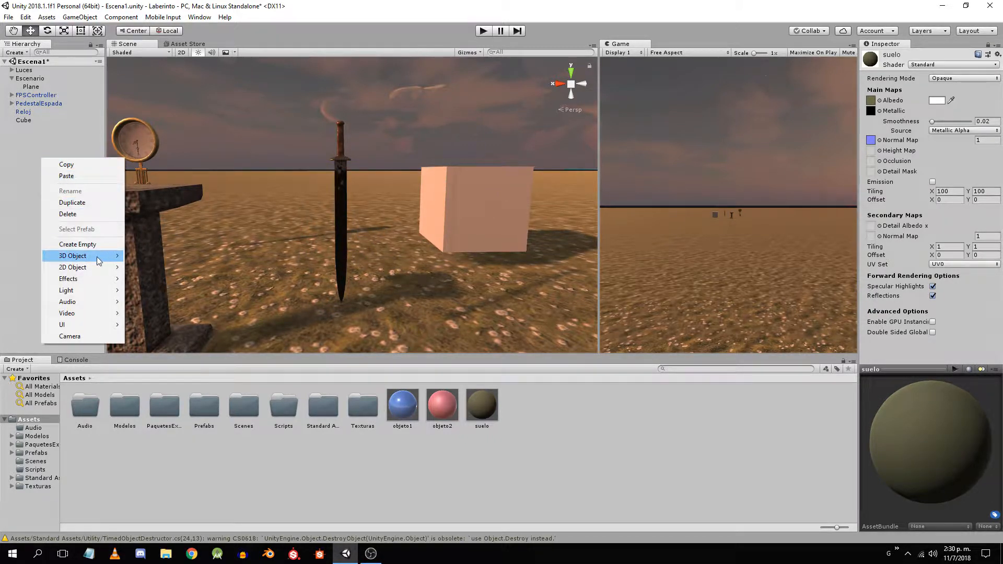
mouse_move(97, 257)
left_click(149, 267)
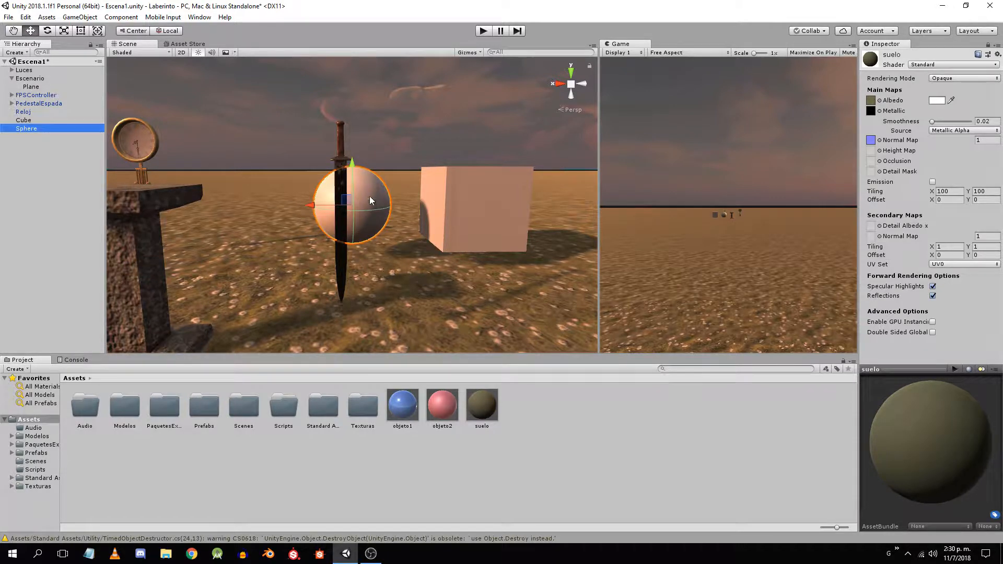
left_click_drag(307, 208, 544, 200)
Select the cube, unlock the Inspector to show its components, and collapse Transform while keeping Box Collider expanded
middle_click_drag(378, 233, 304, 245)
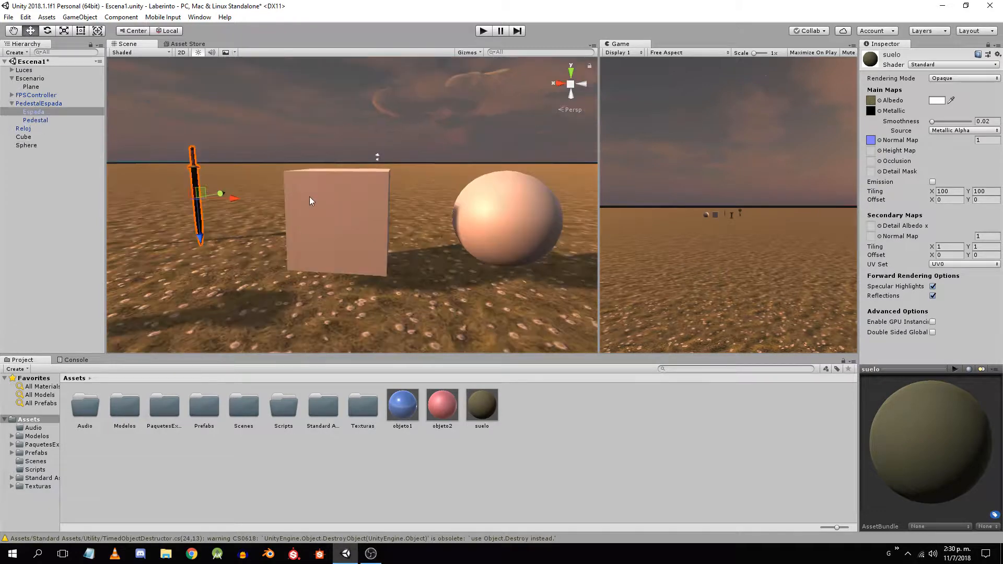
left_click(309, 197)
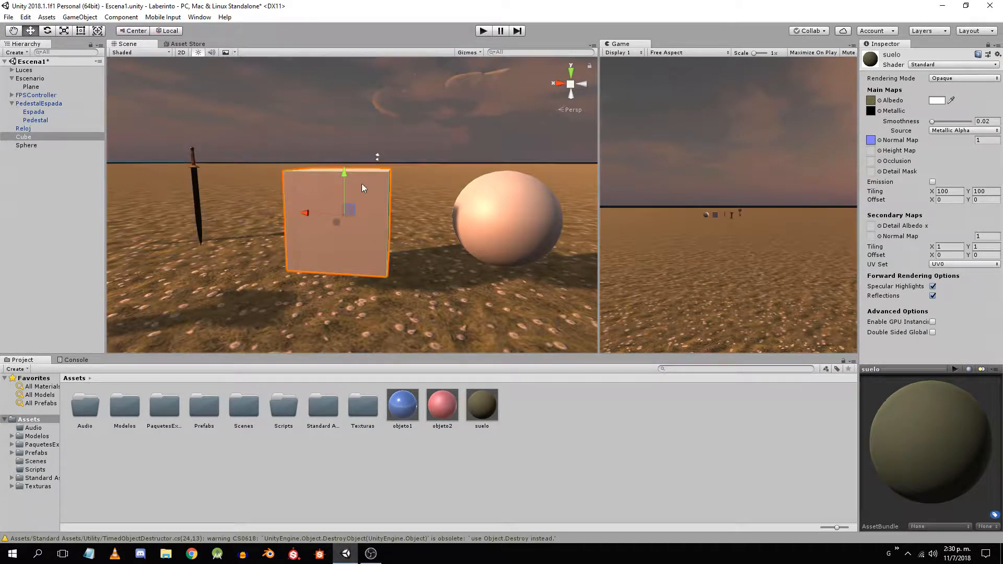
right_click_drag(361, 184, 390, 184)
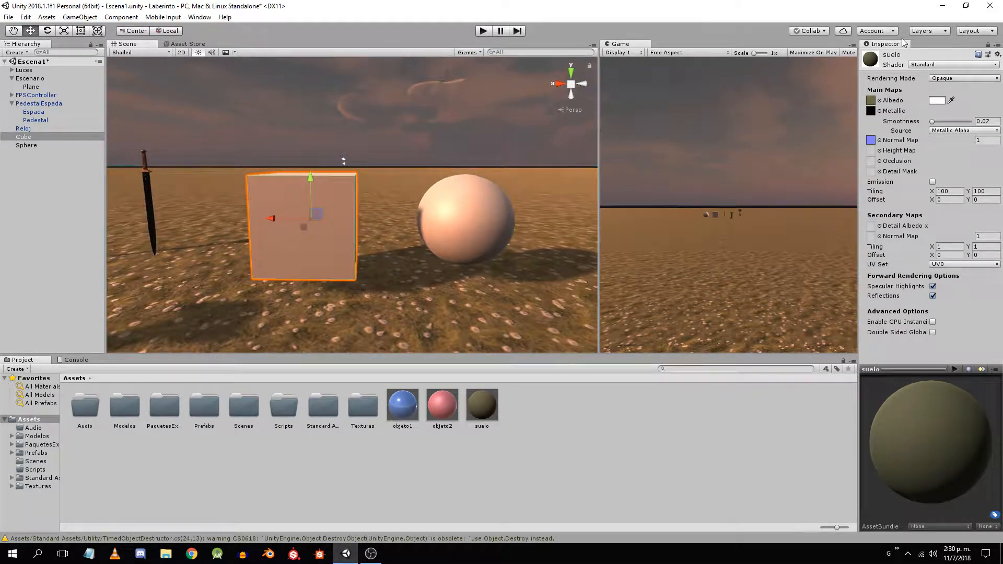
left_click(988, 46)
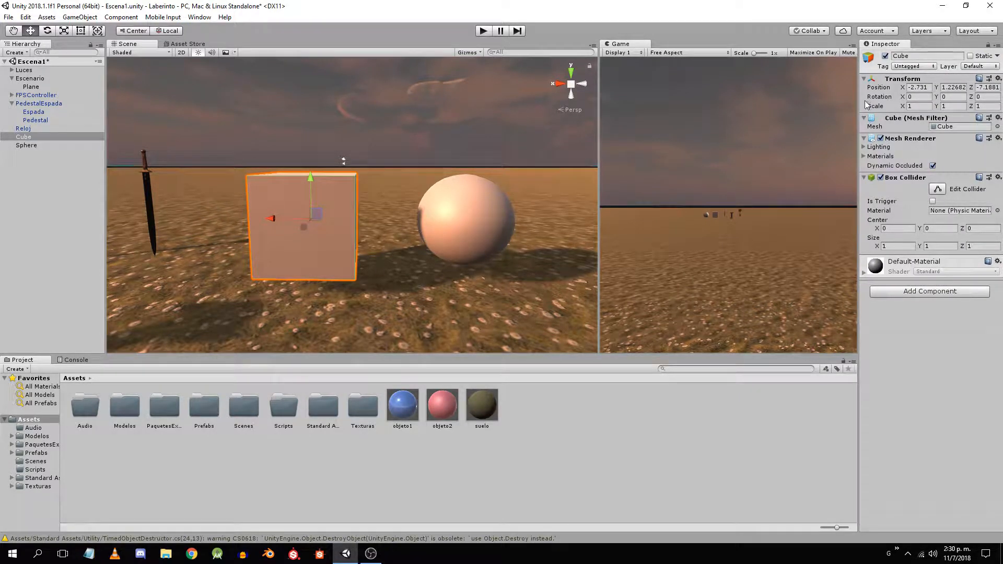
left_click(864, 78)
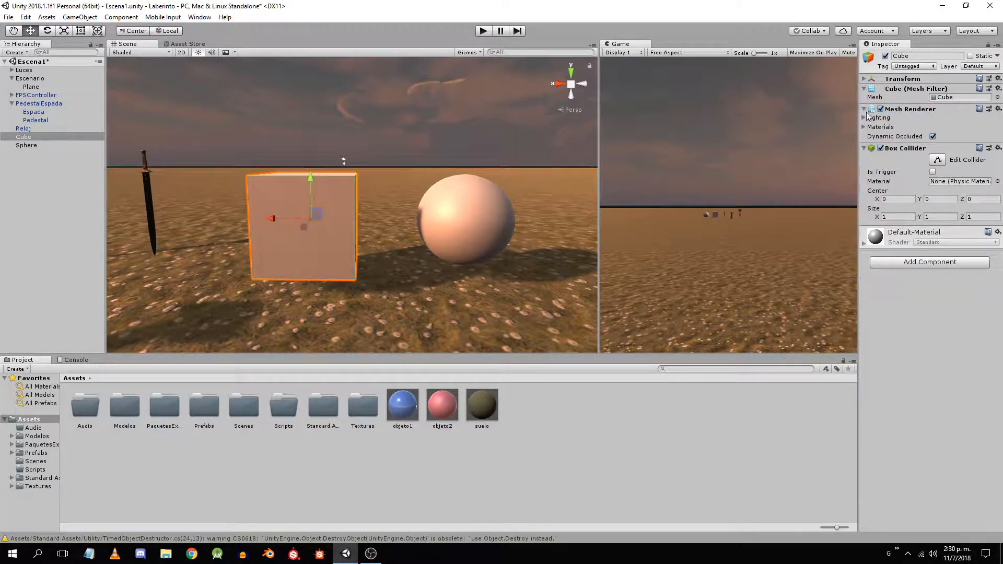
left_click(864, 149)
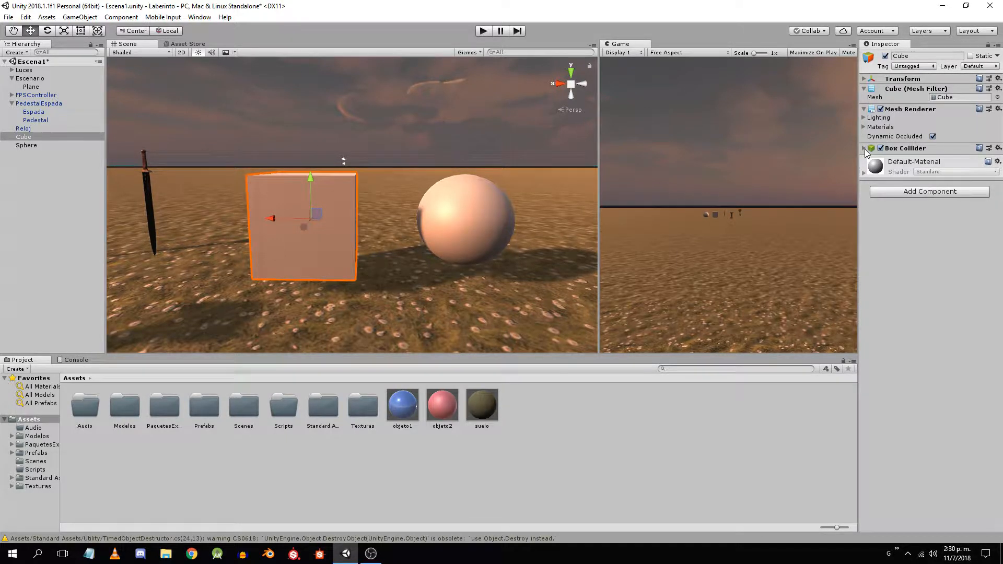
left_click(864, 148)
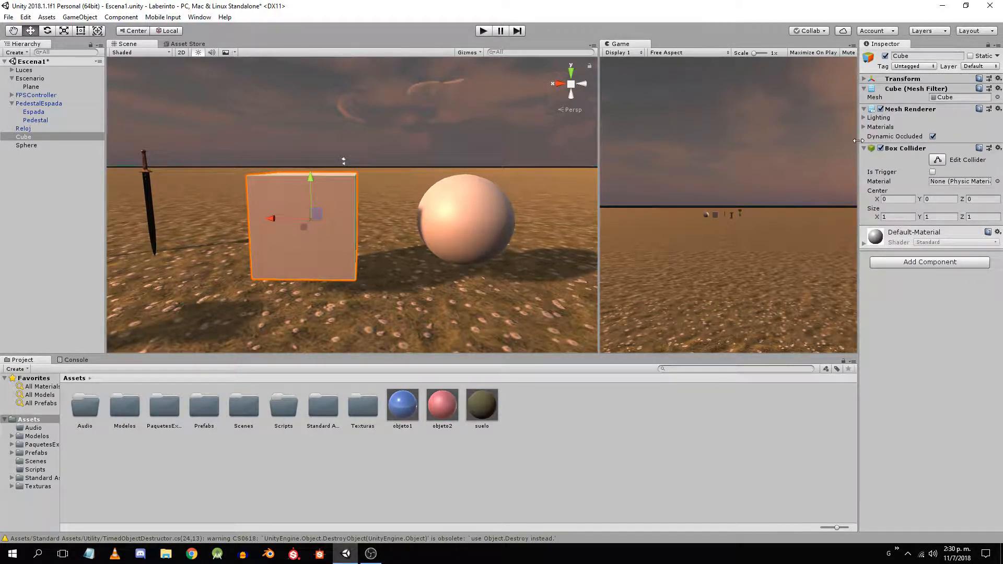
Remove the cube's Box Collider and add a new Box Collider by searching the components for "collider"
left_click(997, 149)
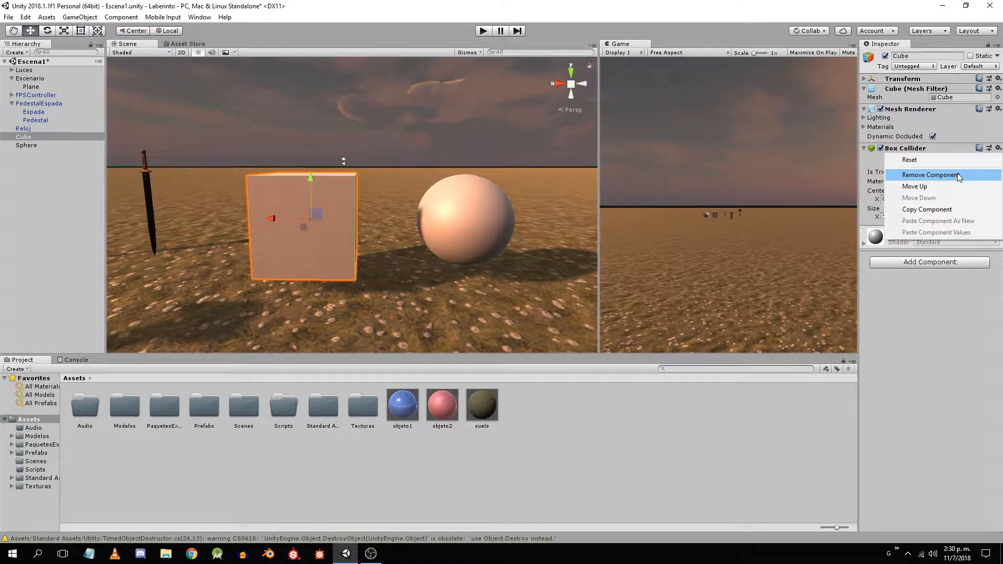
left_click(931, 174)
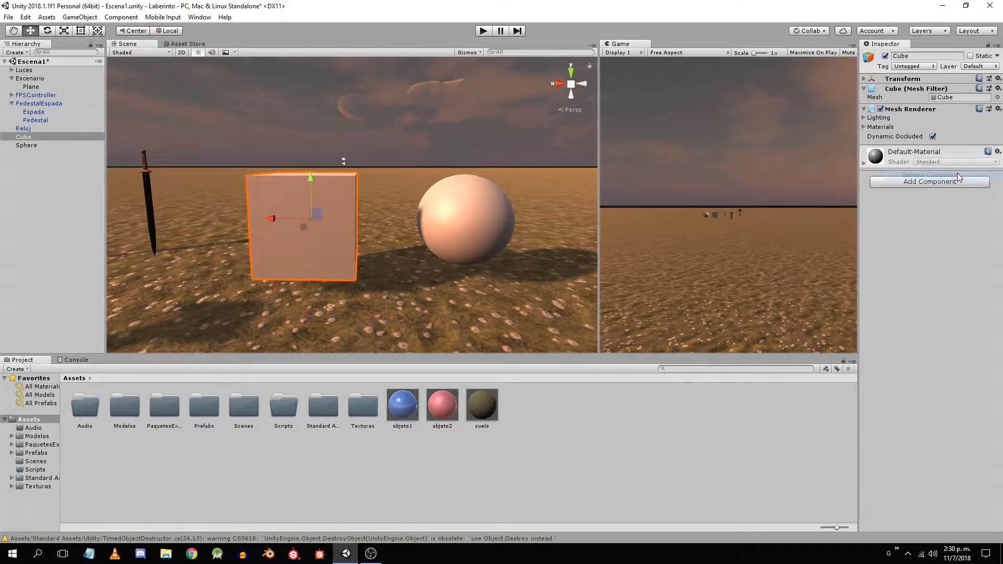
left_click(917, 186)
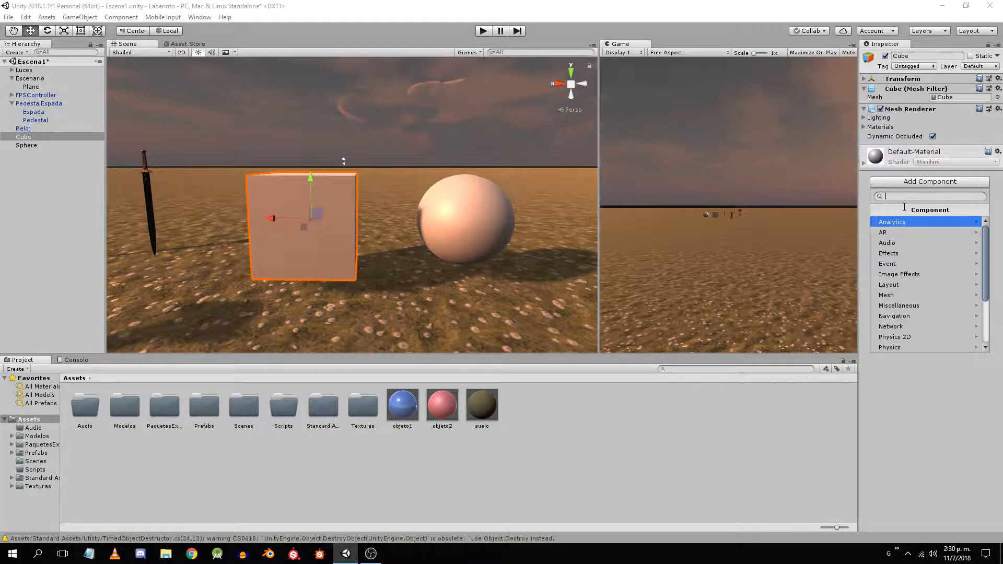
type("collider")
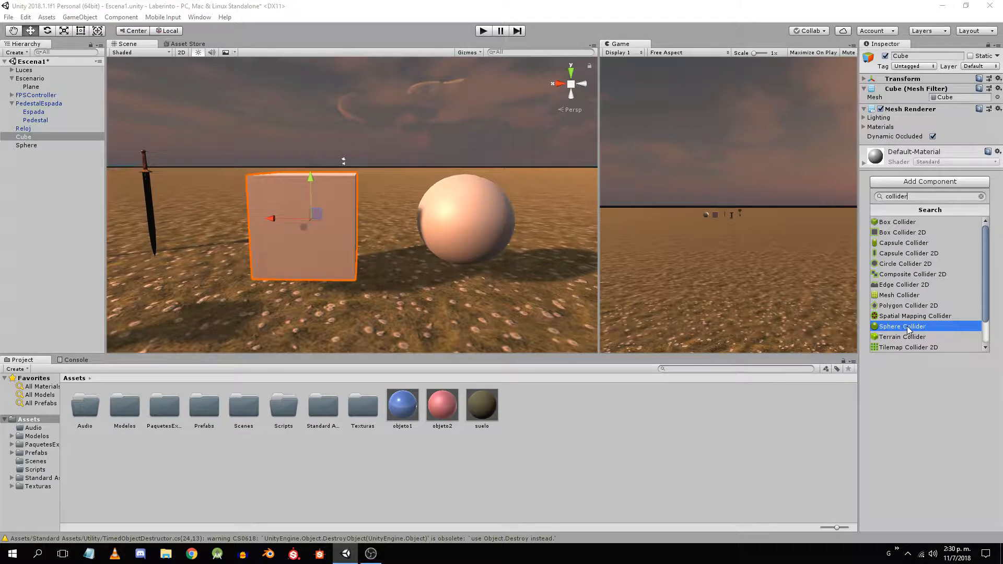
scroll(908, 329, "down", 1)
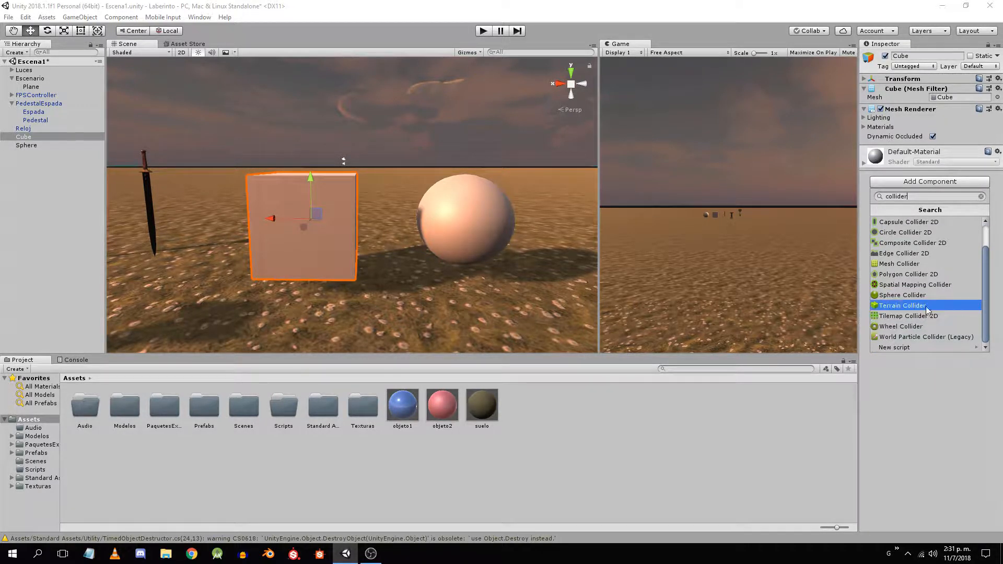
scroll(922, 233, "up", 1)
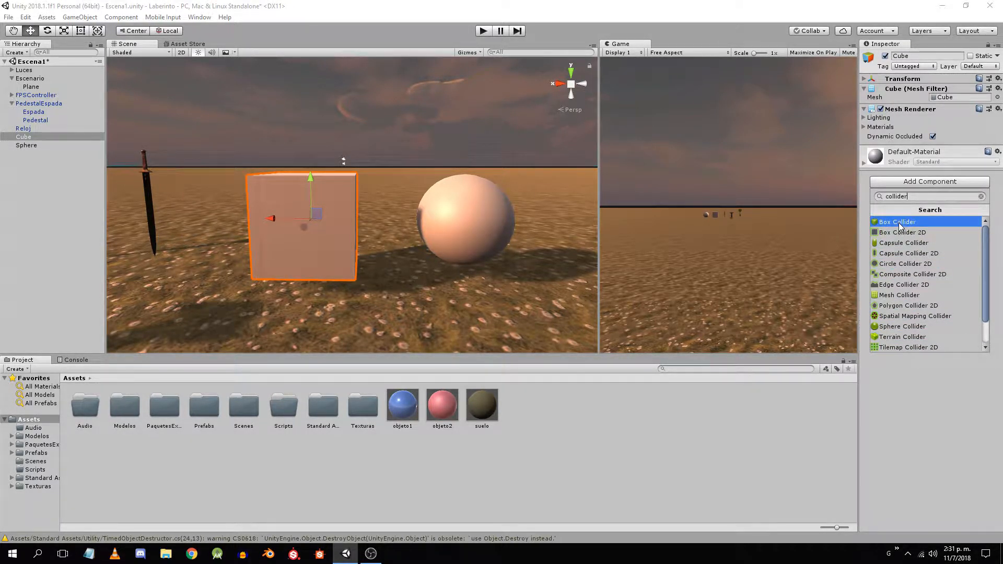
left_click(898, 223)
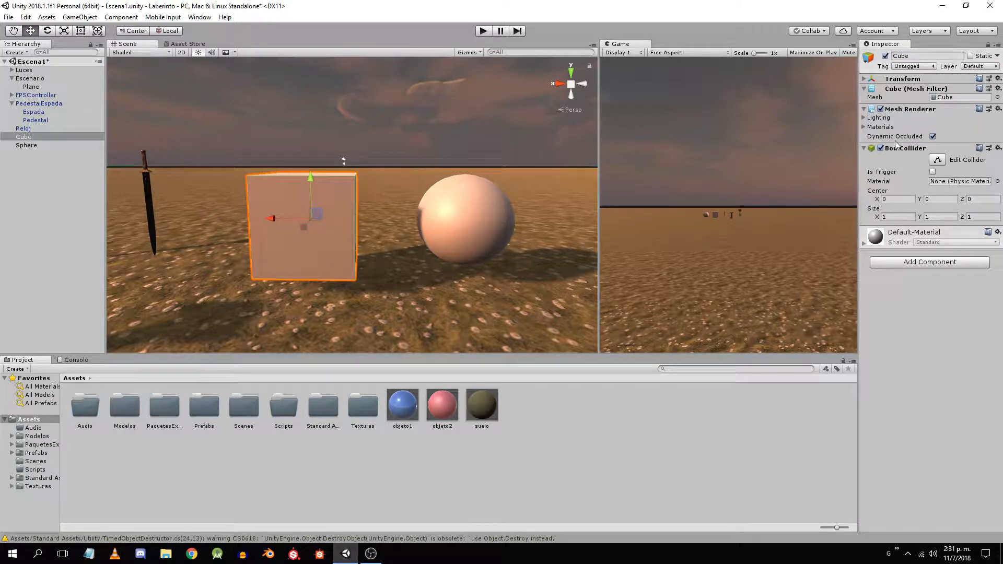
Disable the cube's Mesh Renderer so that only its collider outline is drawn in the scene
right_click_drag(246, 122, 402, 139)
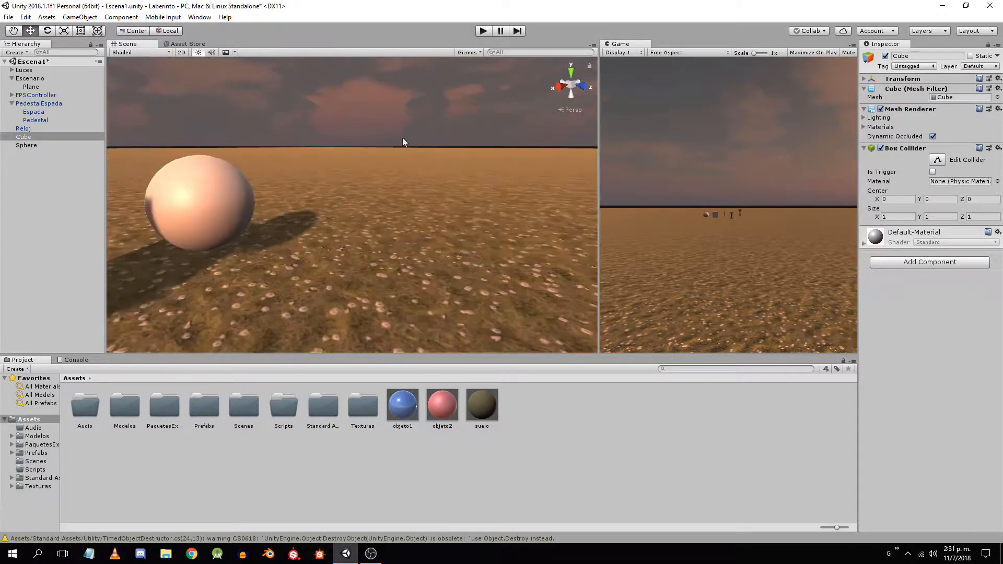
middle_click_drag(242, 190, 417, 171)
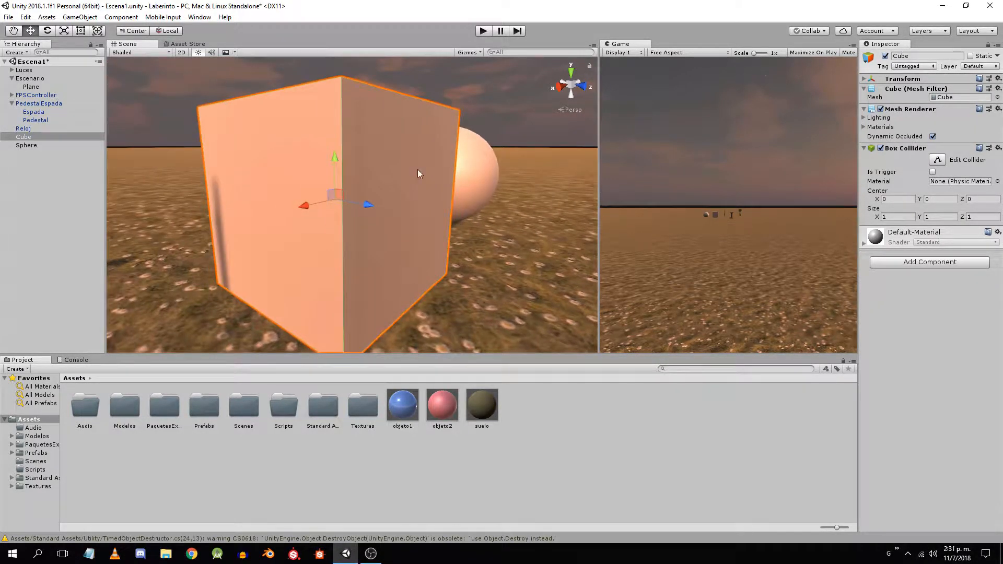
right_click_drag(452, 76, 420, 117)
middle_click_drag(420, 118, 415, 205)
scroll(417, 156, "down", 2)
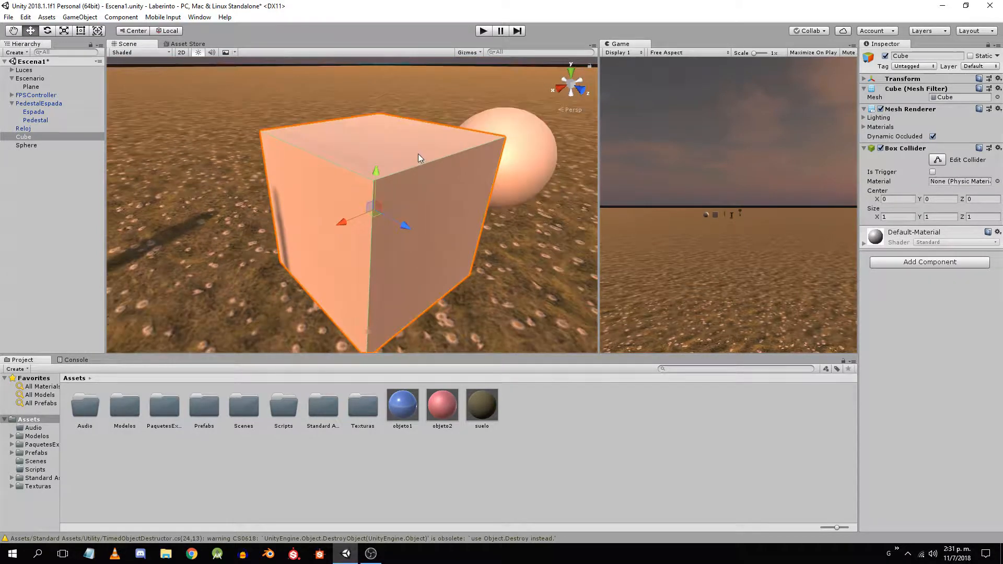
middle_click_drag(420, 247, 412, 234)
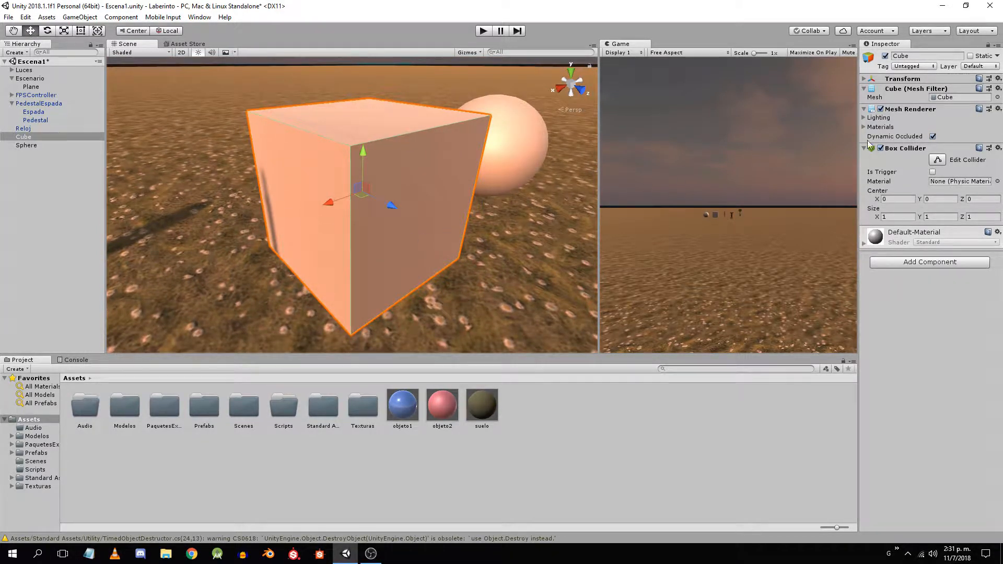
left_click(880, 109)
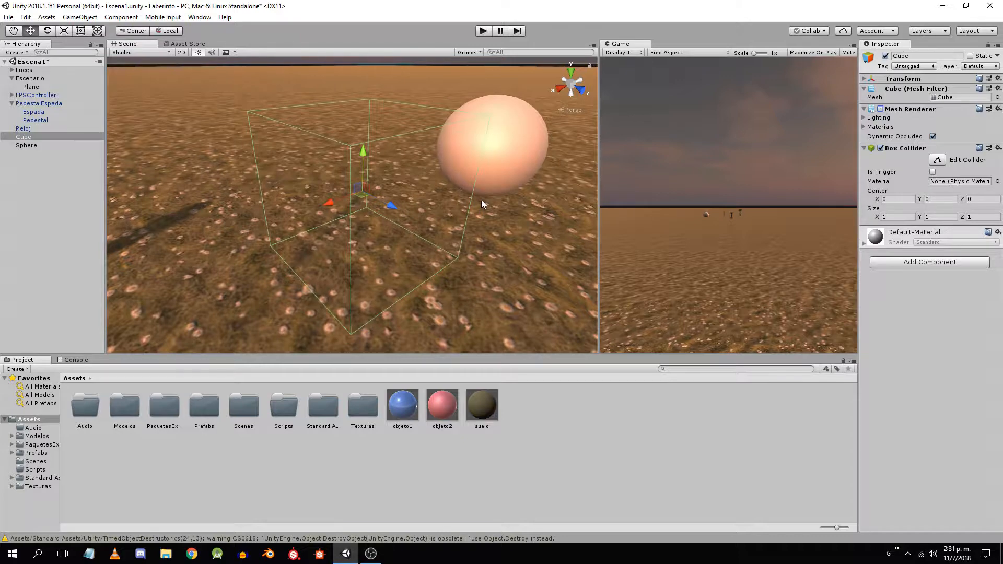
Examine the cube's Box Collider outline from several angles beside the sphere
right_click_drag(480, 201, 412, 196)
middle_click_drag(412, 194, 381, 203)
right_click_drag(256, 227, 290, 212)
scroll(289, 212, "down", 3)
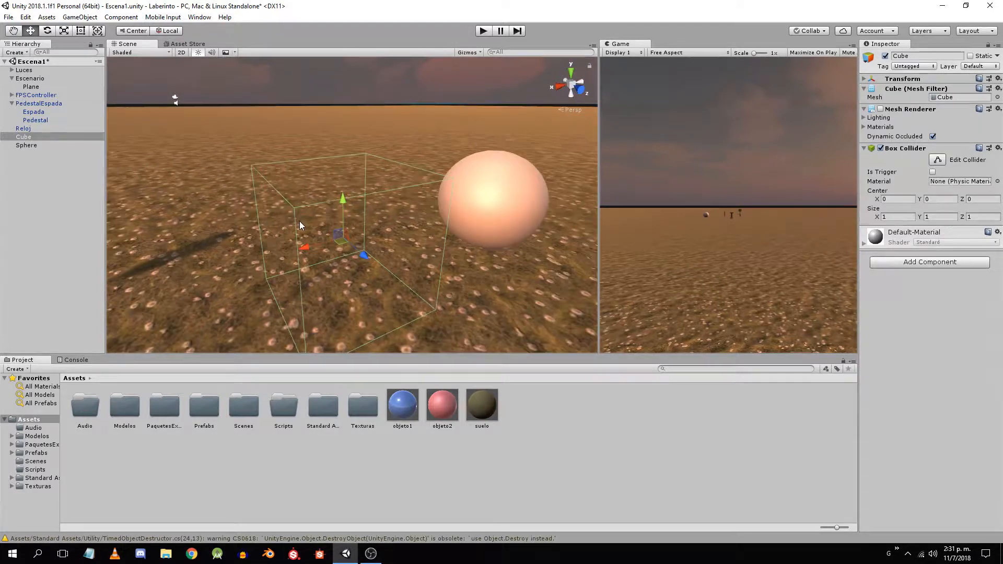
scroll(301, 222, "up", 2)
middle_click_drag(345, 231, 367, 181)
middle_click_drag(419, 206, 356, 227)
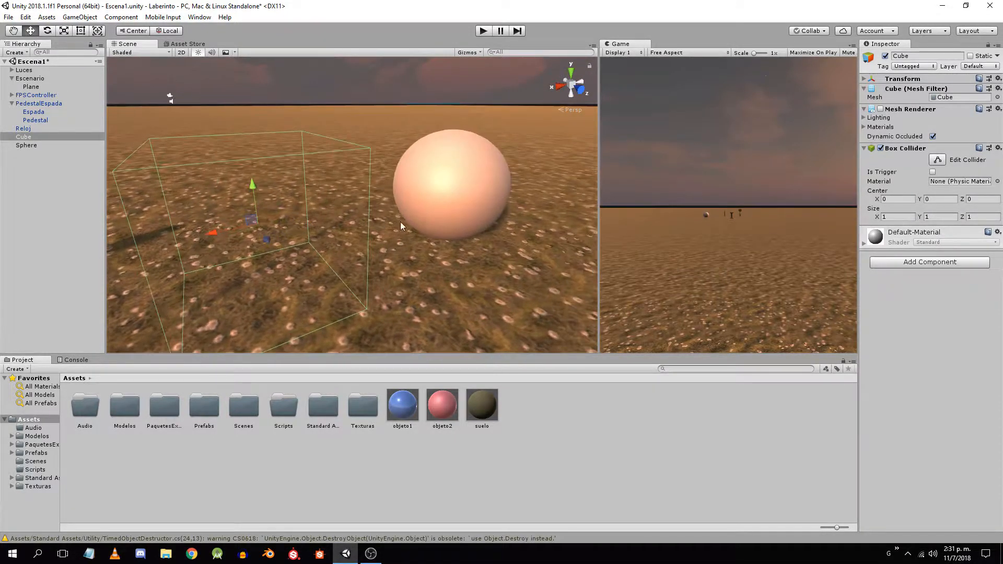
Temporarily disable the sphere's Mesh Renderer to examine its Sphere Collider outline, and enable the renderer again
left_click(434, 185)
middle_click_drag(480, 192, 428, 195)
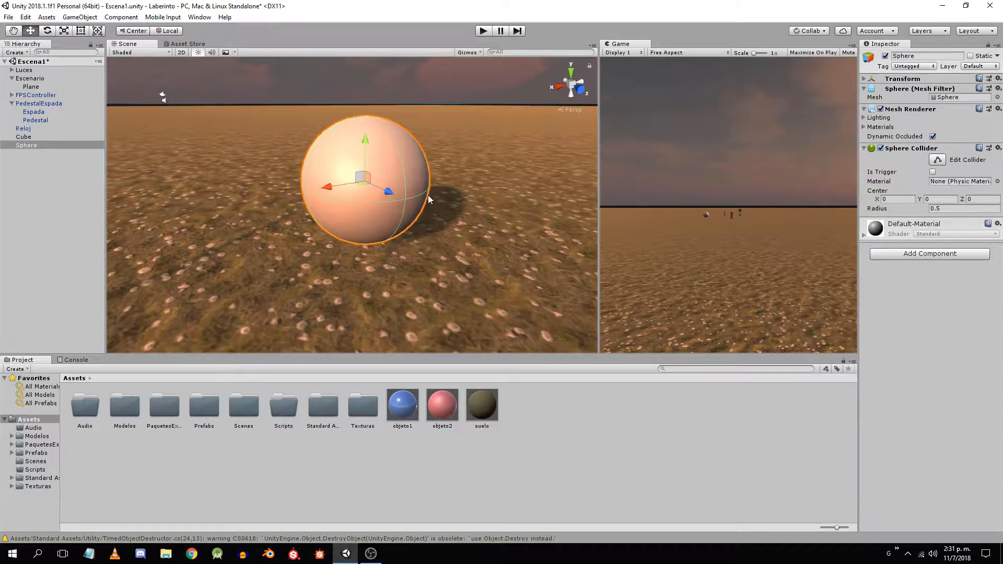
left_click(881, 110)
right_click_drag(536, 165, 414, 183)
scroll(412, 188, "down", 3)
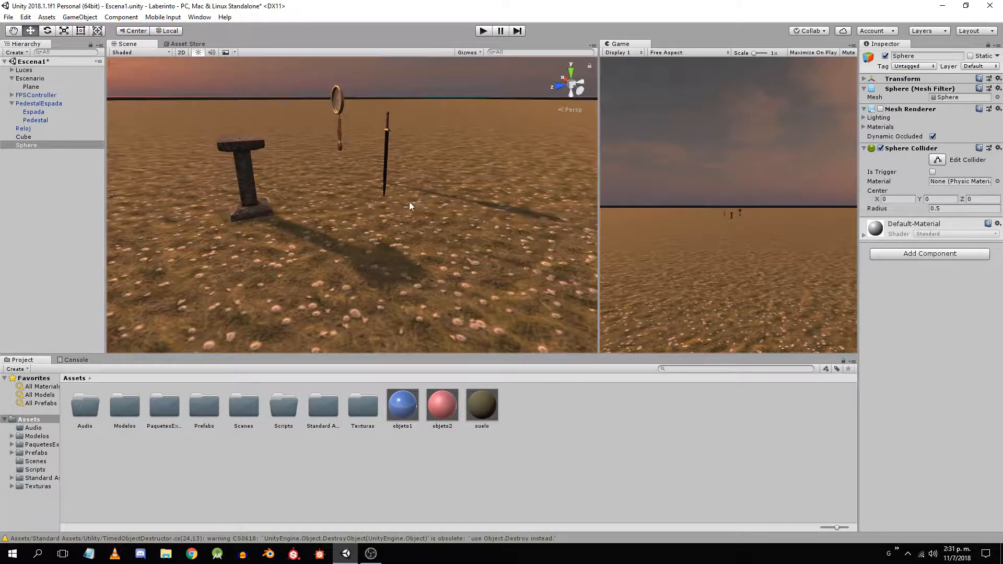
middle_click_drag(409, 202, 374, 224)
scroll(334, 144, "down", 3)
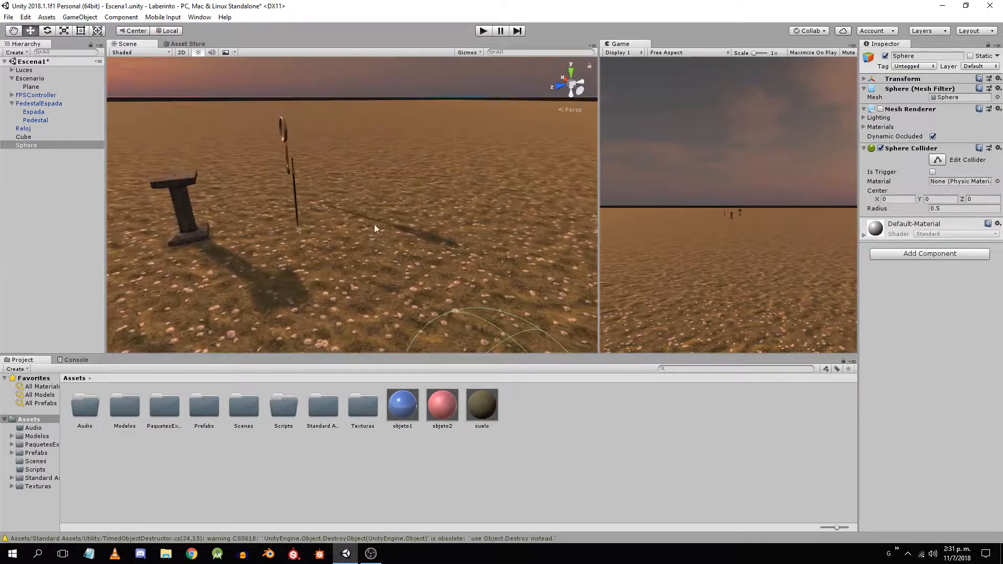
right_click_drag(373, 224, 524, 295)
mouse_move(282, 262)
middle_mouse_down()
mouse_move(367, 264)
mouse_move(291, 265)
middle_mouse_up()
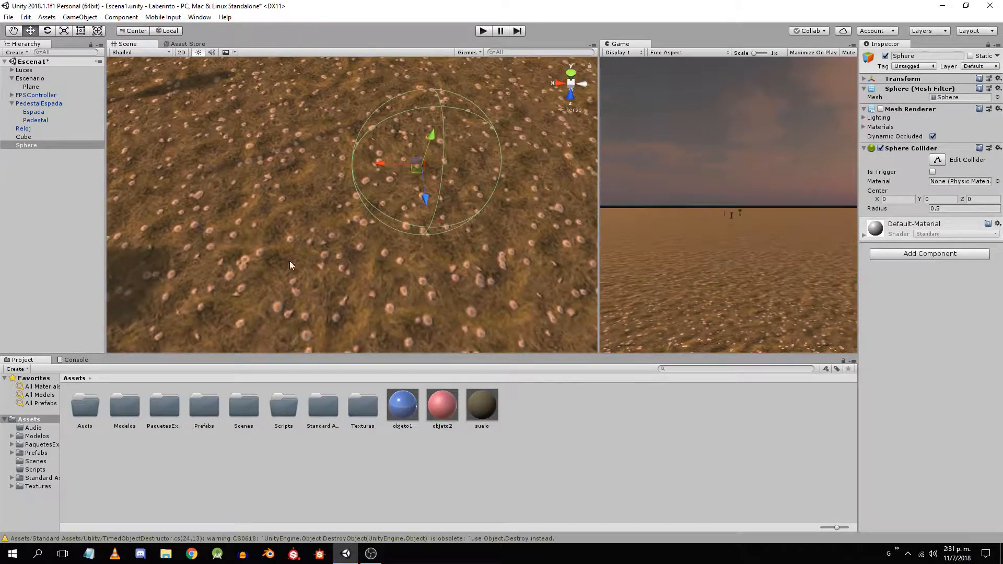
left_click(880, 110)
middle_click_drag(124, 159, 268, 157)
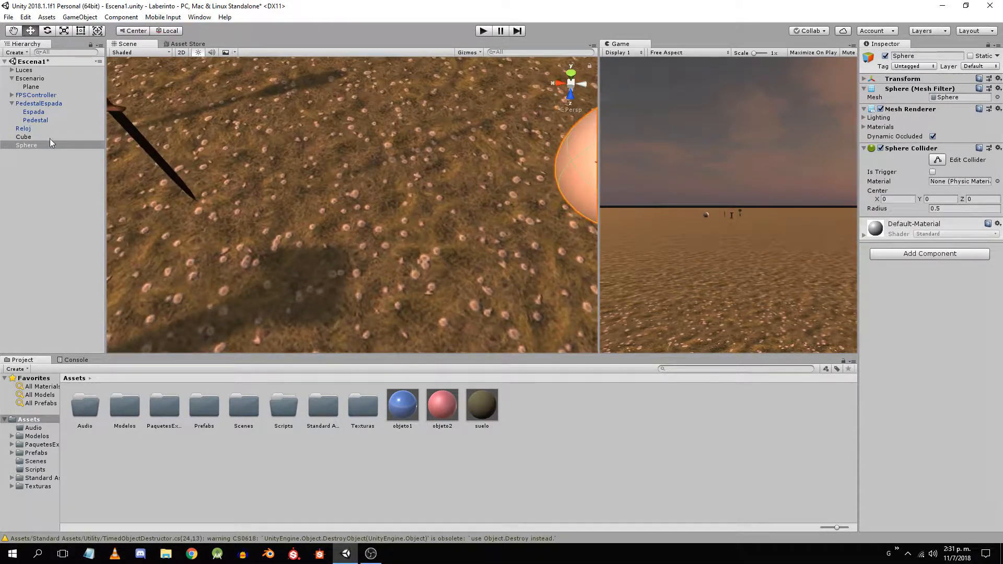
Enable the cube's Mesh Renderer again
left_click(78, 136)
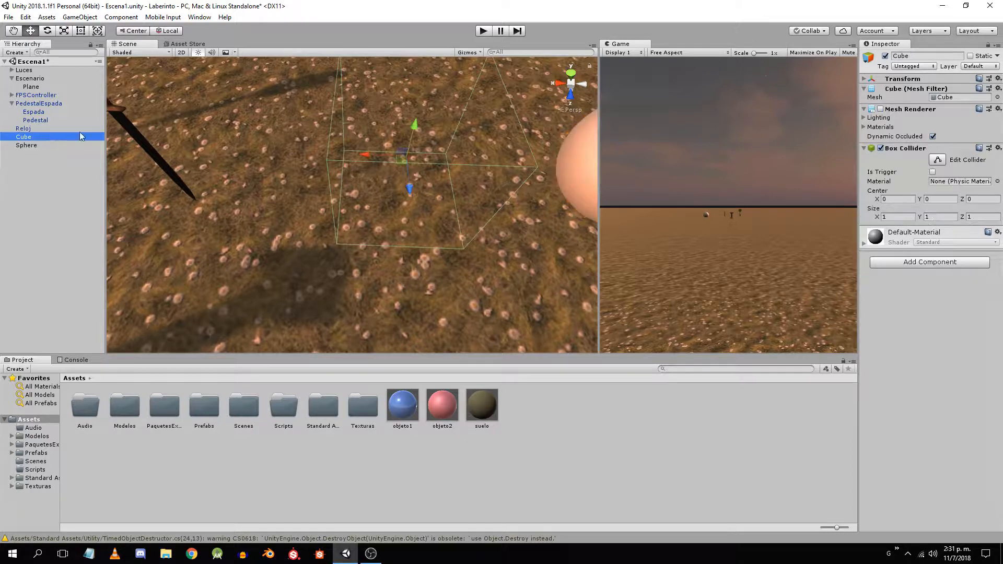
left_click(881, 109)
Select the sword mesh Espada inside PedestalEspada and add a Box Collider to it
right_click_drag(221, 268, 203, 50)
right_click_drag(281, 258, 262, 290)
middle_click_drag(262, 291, 307, 222)
scroll(307, 222, "up", 2)
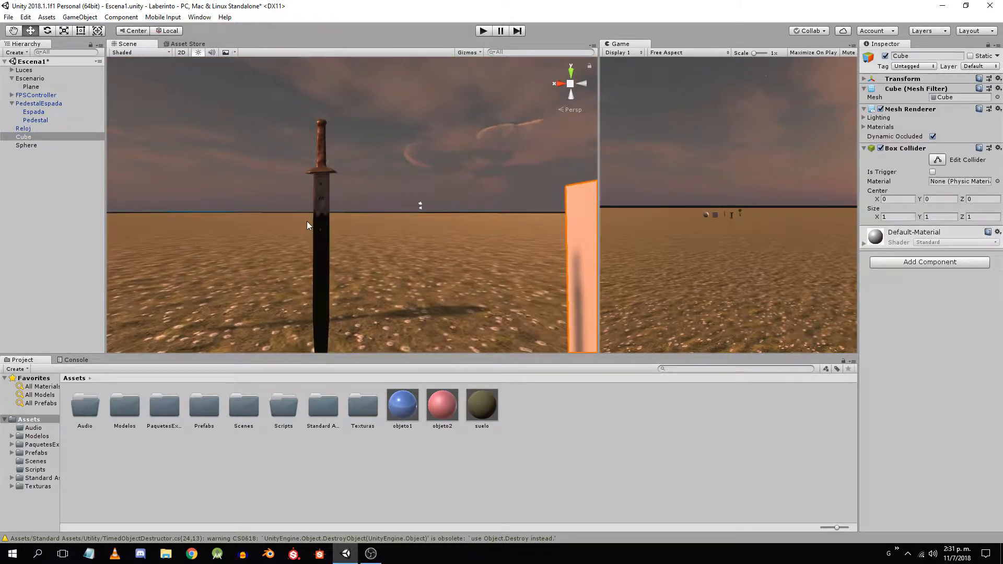
left_click(322, 145)
key("f")
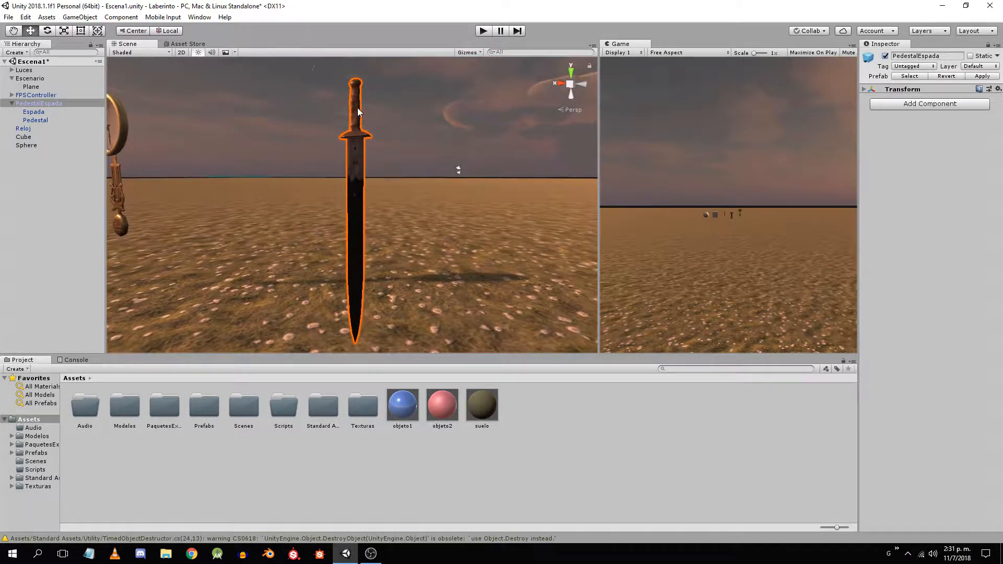
left_click(356, 106)
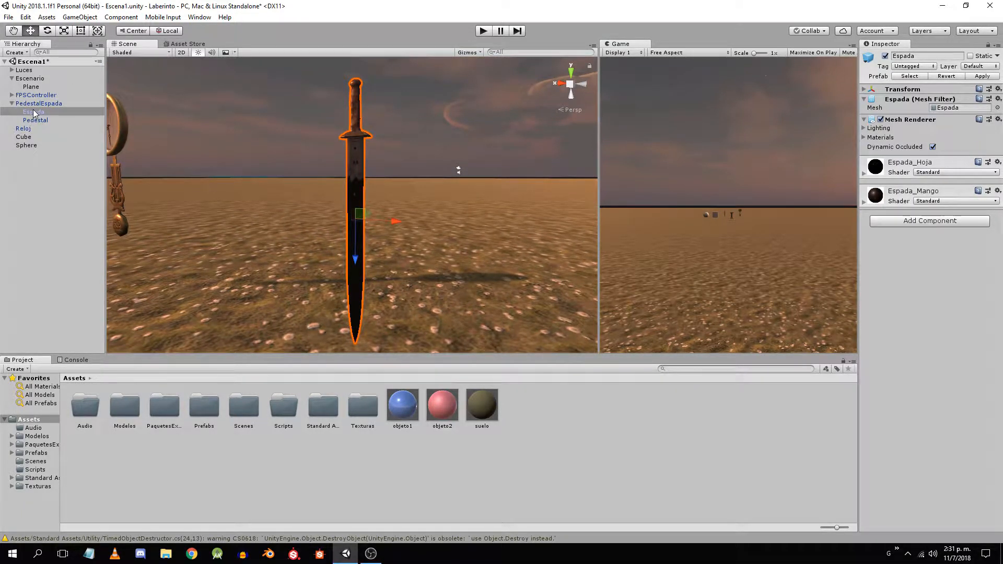
left_click(918, 221)
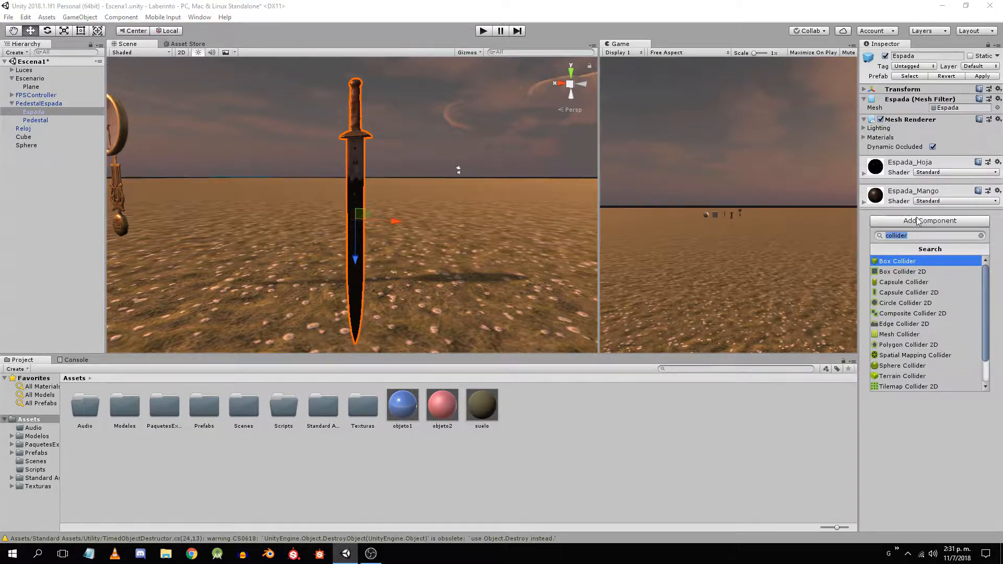
left_click(896, 262)
Inspect the sword's Box Collider outline, remove that component, and add a Sphere Collider in its place
right_click_drag(346, 168, 385, 190)
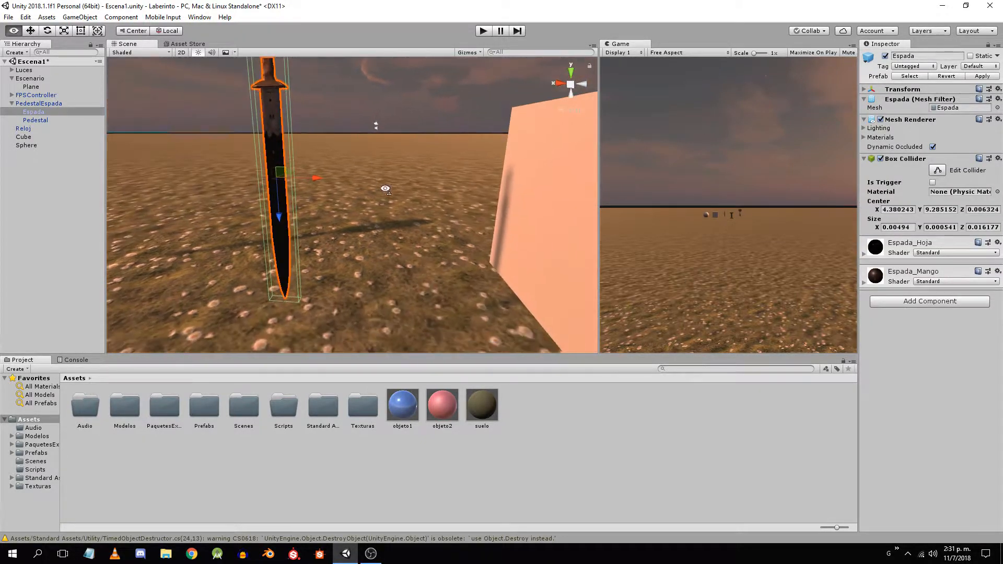
middle_click_drag(385, 190, 383, 208)
right_click_drag(383, 208, 247, 256)
key("f")
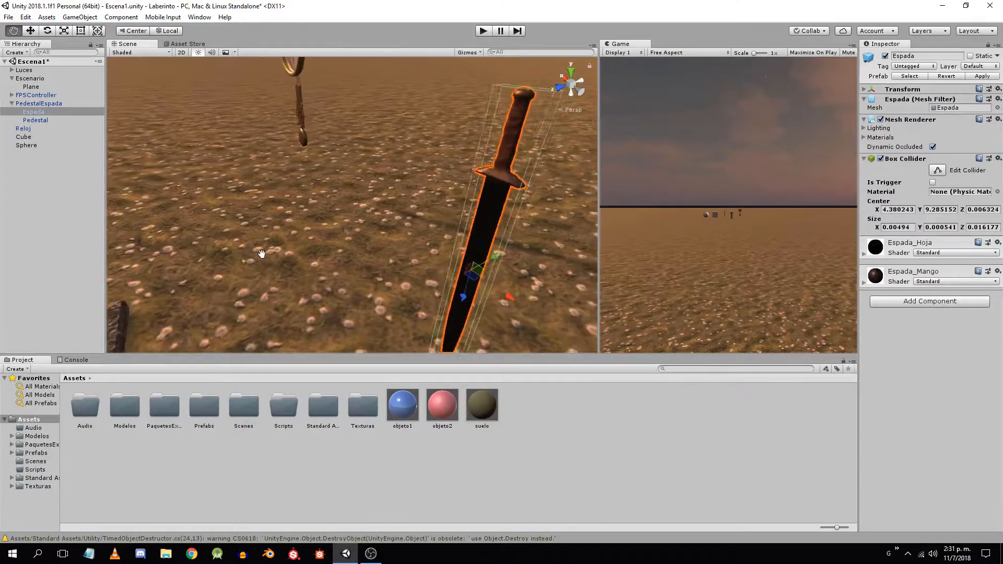
left_click(881, 159)
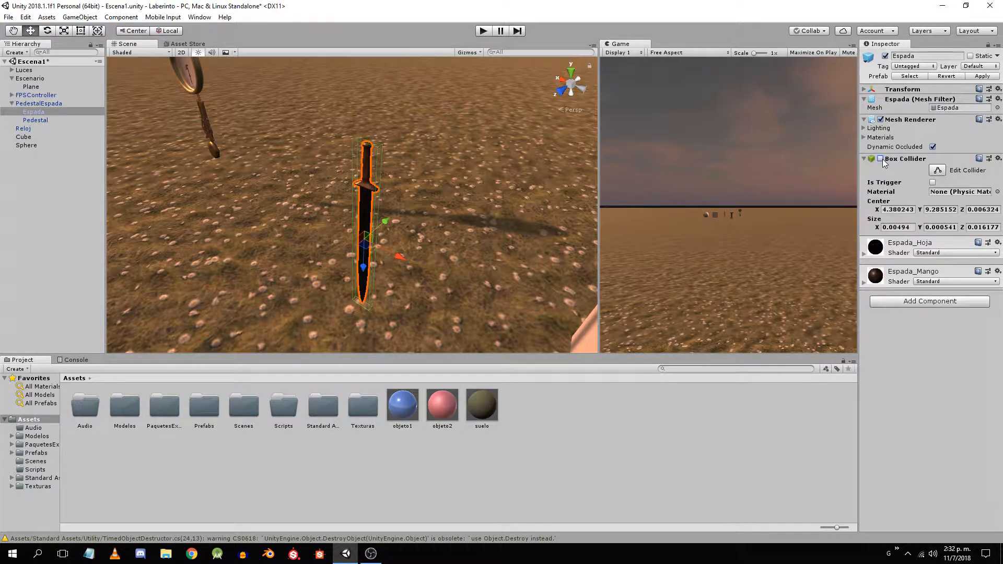
left_click(998, 160)
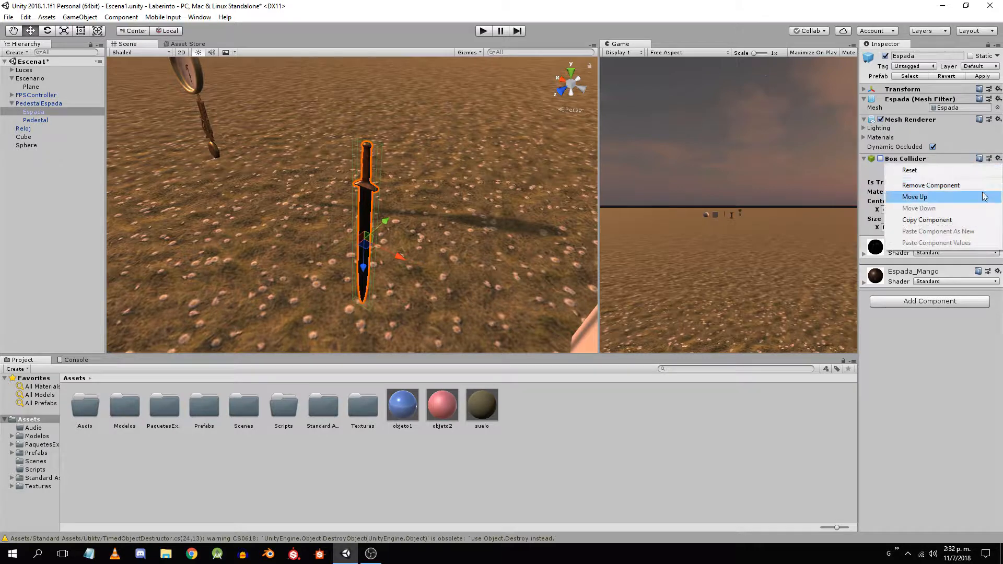
left_click(919, 183)
left_click(932, 222)
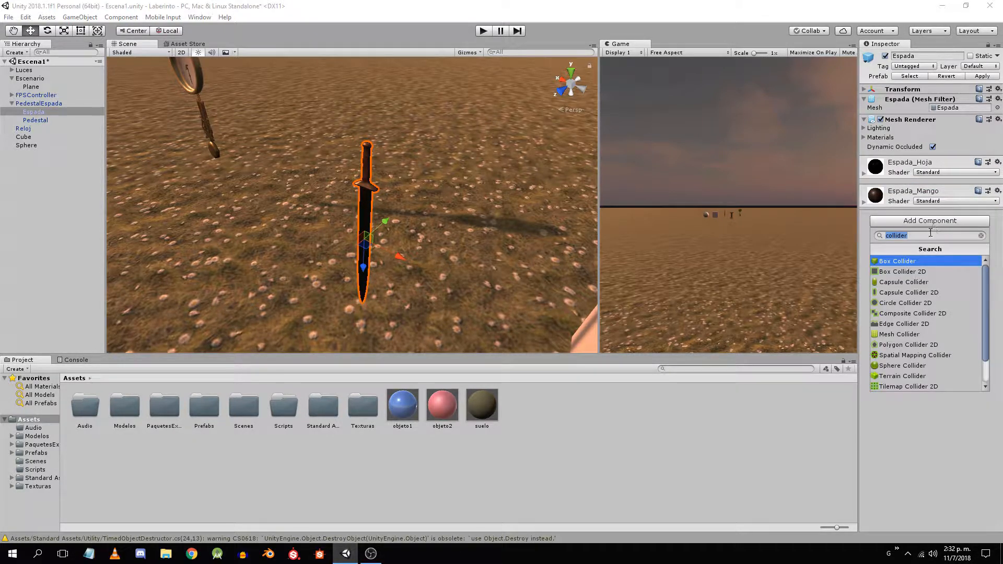
left_click(913, 365)
Inspect the Sphere Collider outline around the sword and replace that component with a Mesh Collider
right_click_drag(454, 309, 473, 226)
middle_click_drag(434, 234, 439, 203)
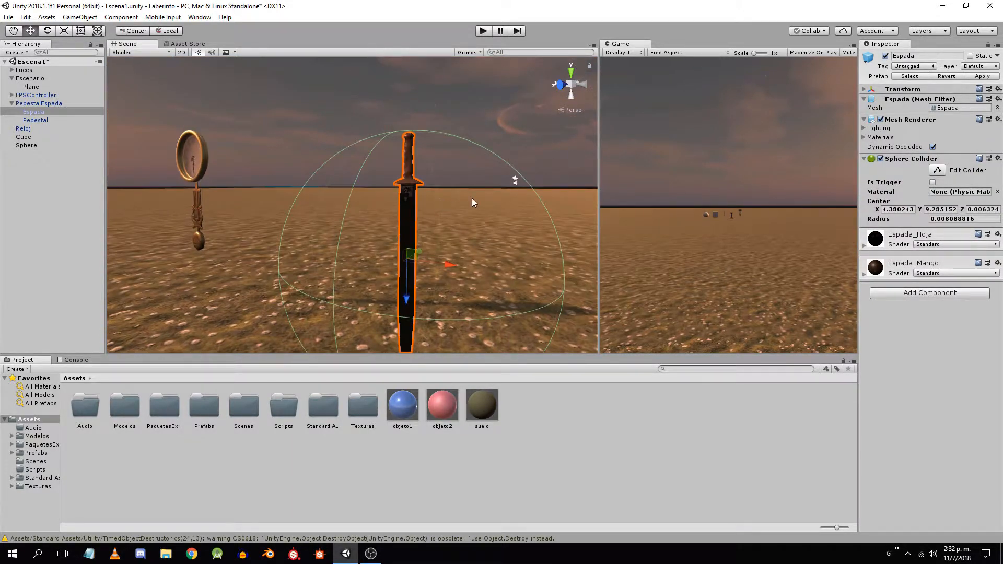
scroll(478, 211, "down", 2)
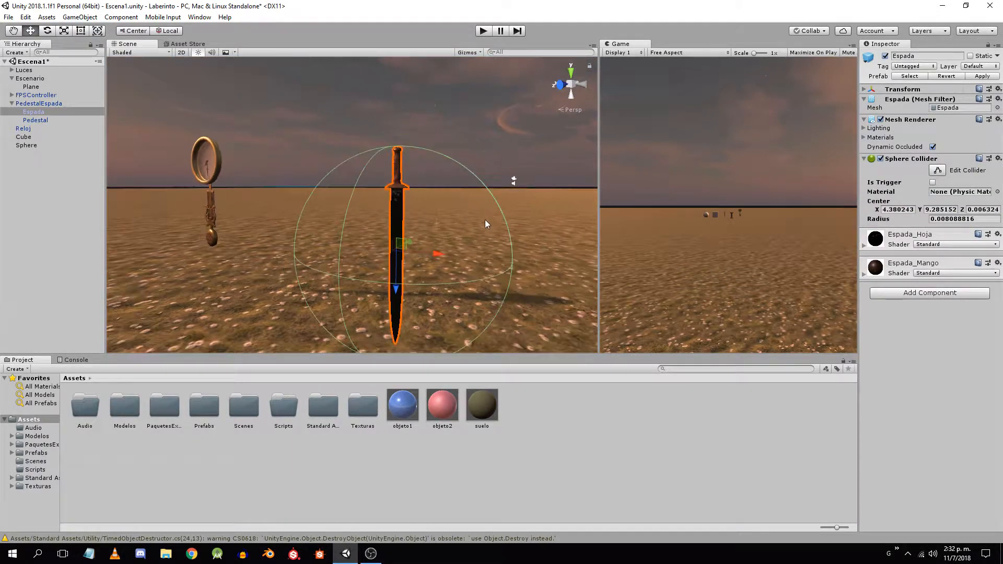
left_click(998, 158)
left_click(962, 186)
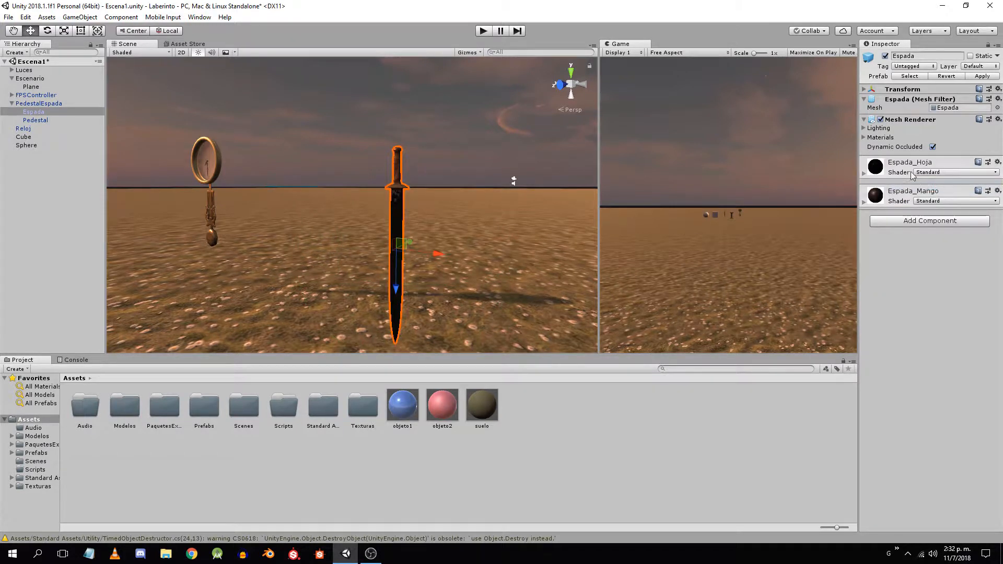
left_click(897, 222)
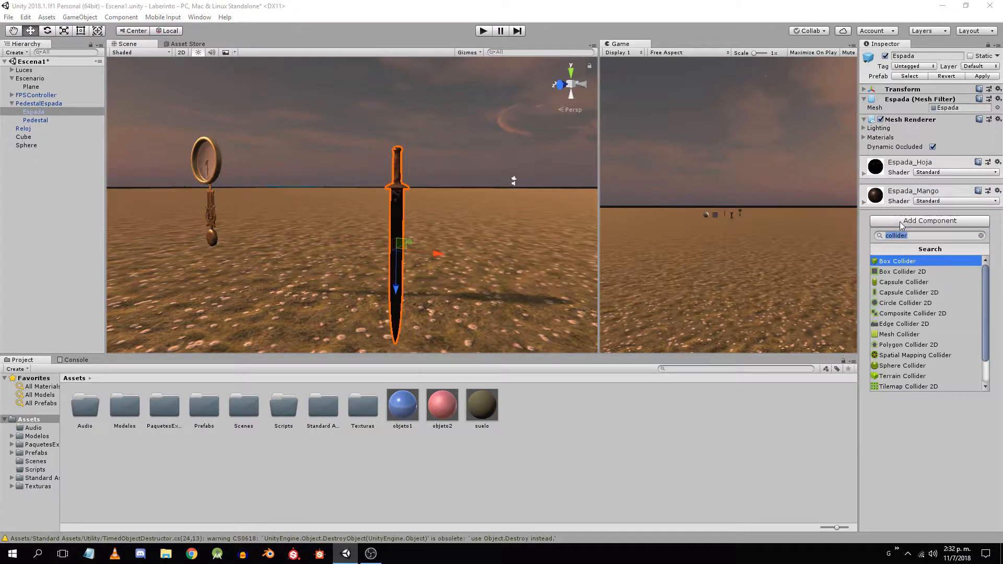
left_click(897, 334)
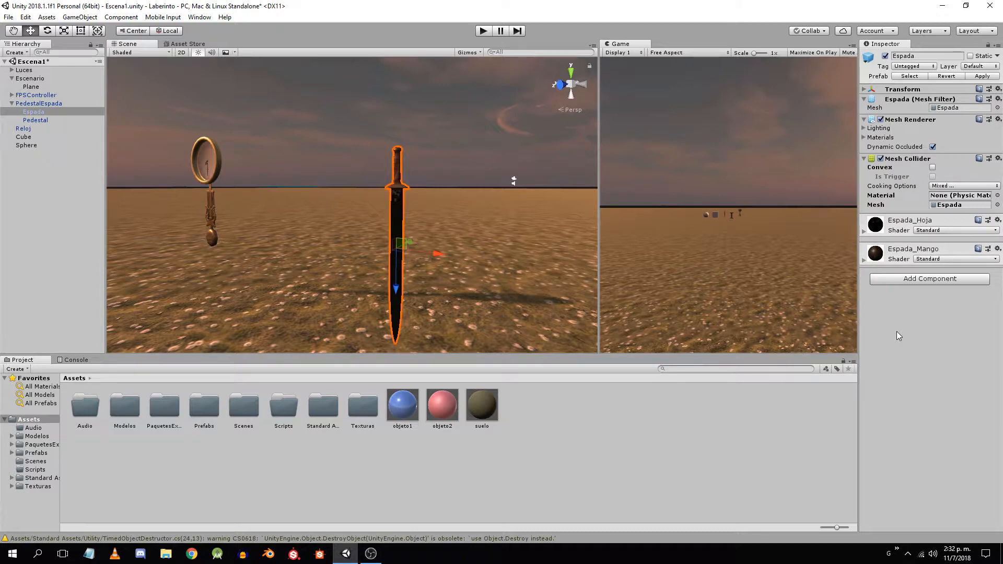
Disable the sword's Mesh Renderer and examine the Mesh Collider wireframe around its handle and blade
scroll(430, 281, "up", 2)
scroll(421, 164, "up", 2)
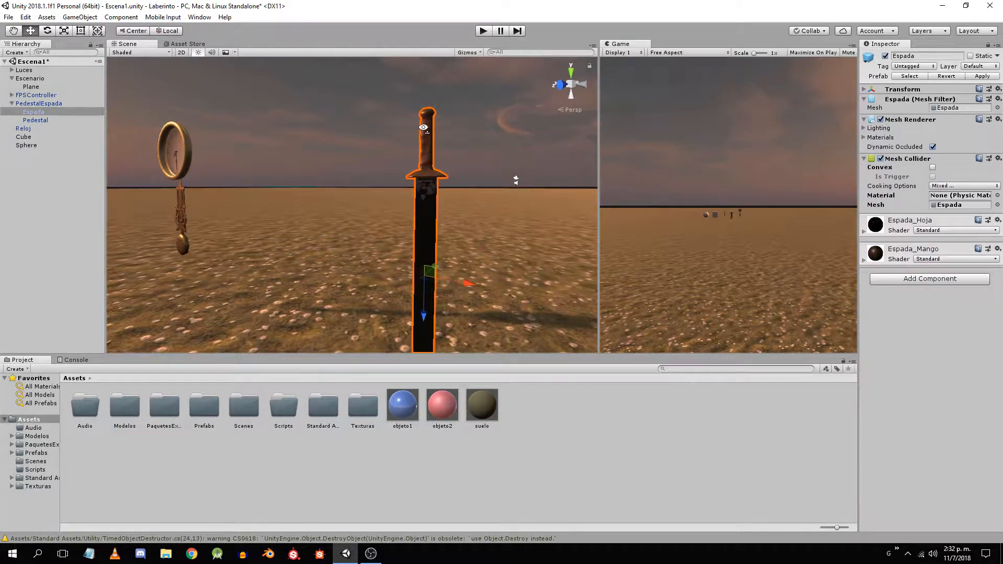
right_click_drag(422, 127, 440, 150)
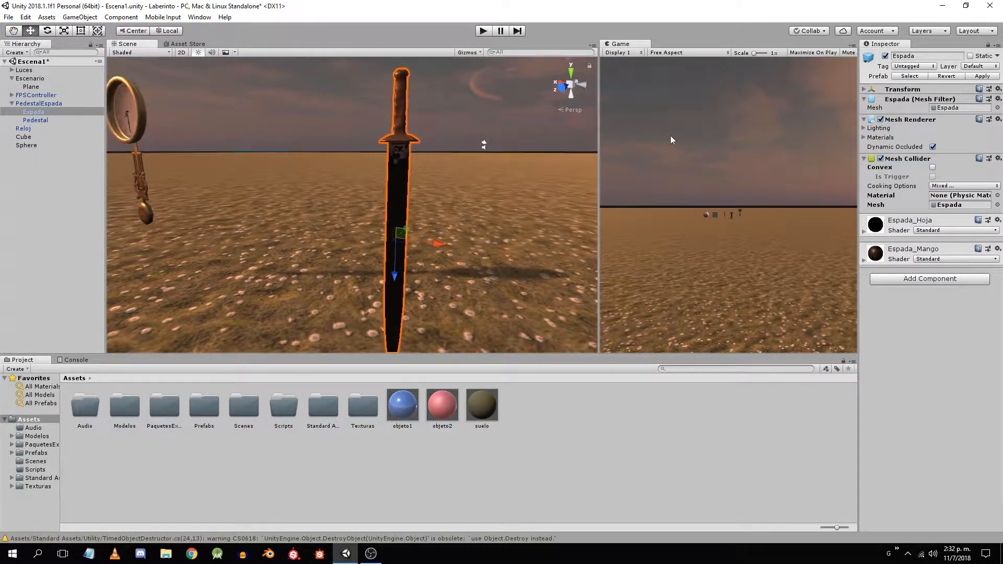
left_click(879, 119)
left_click(34, 112)
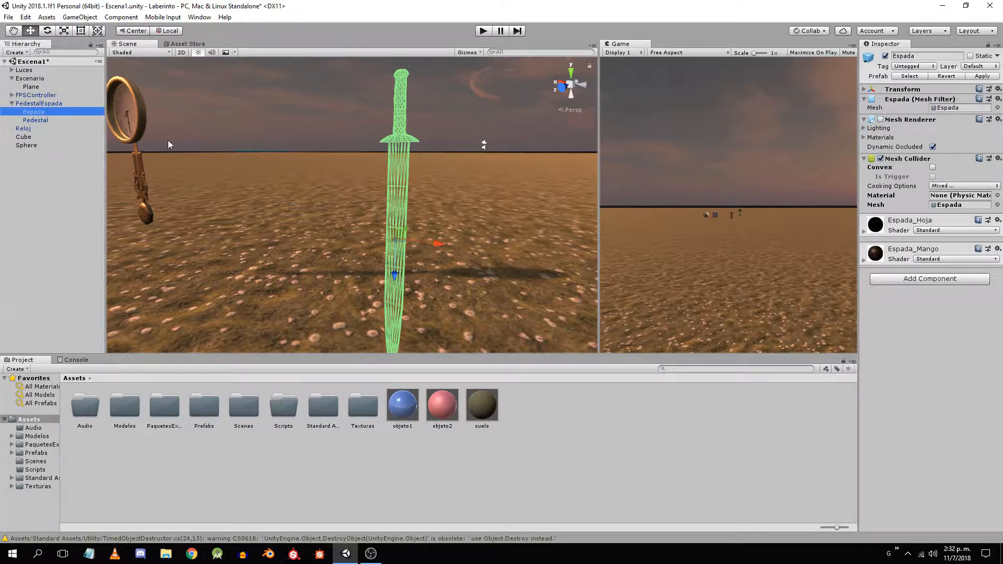
scroll(409, 220, "up", 3)
right_click_drag(331, 181, 364, 104)
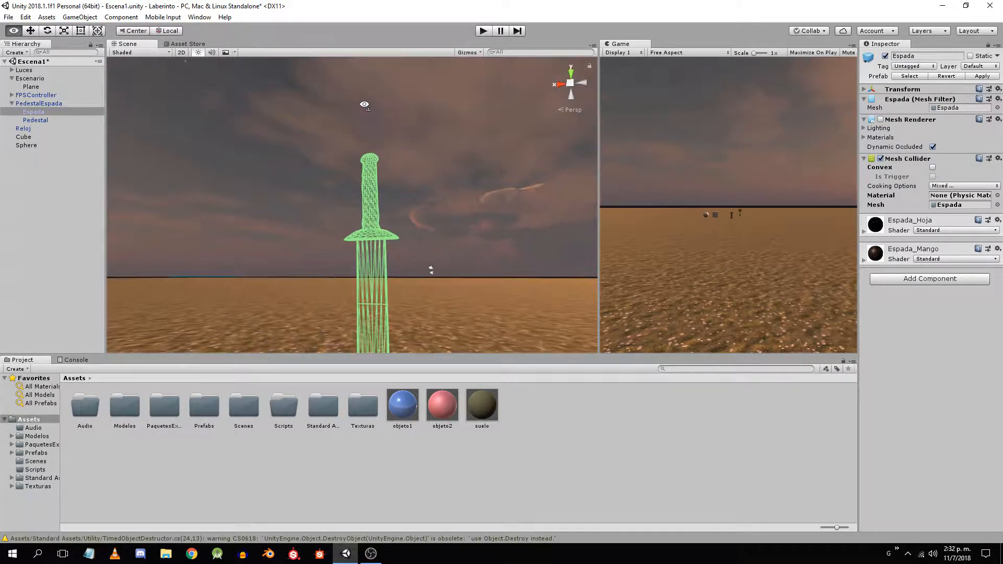
scroll(377, 152, "up", 2)
right_click_drag(377, 152, 389, 184)
scroll(385, 129, "up", 3)
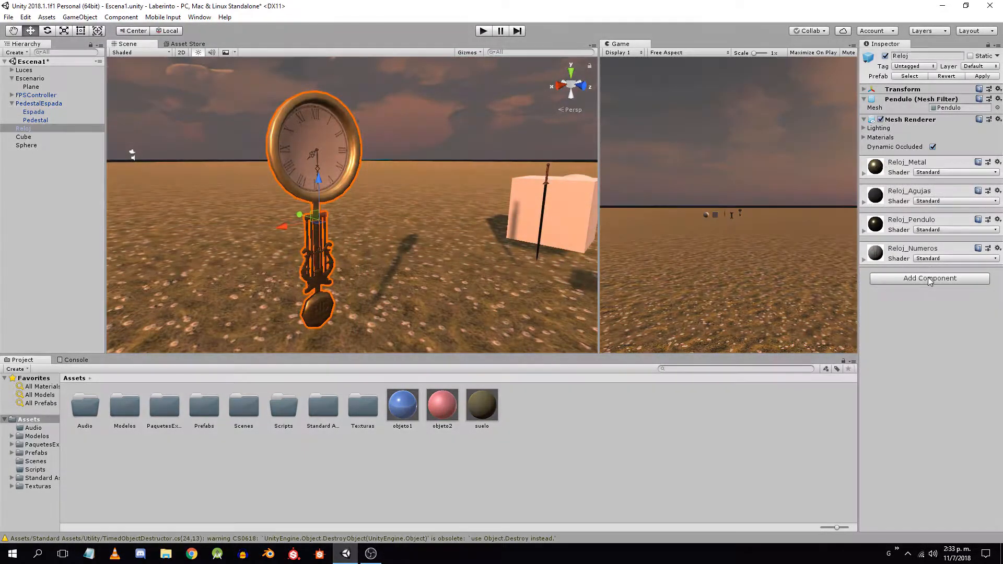
Add a Mesh Collider to the clock Reloj and turn on its Convex option
left_click(929, 279)
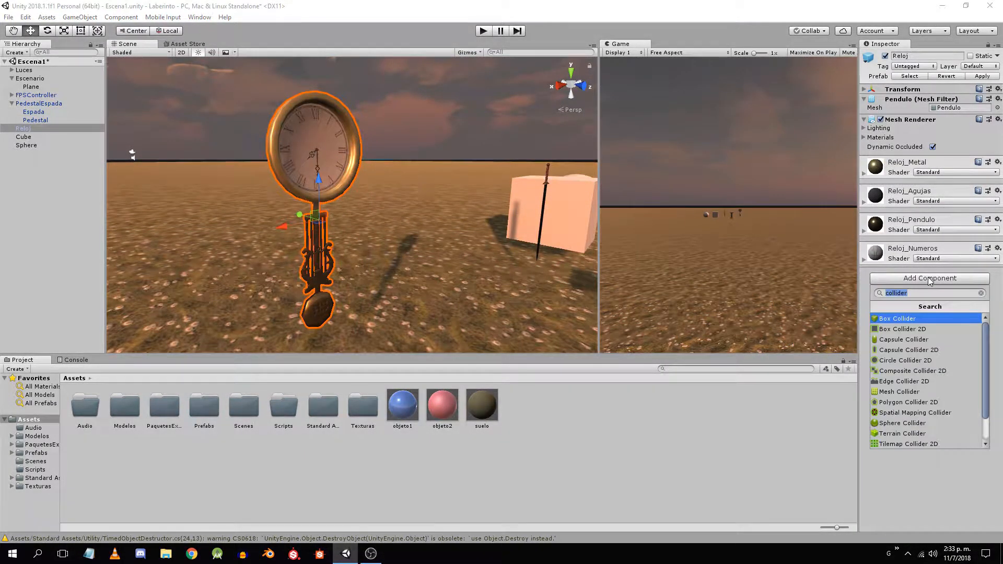
left_click(900, 391)
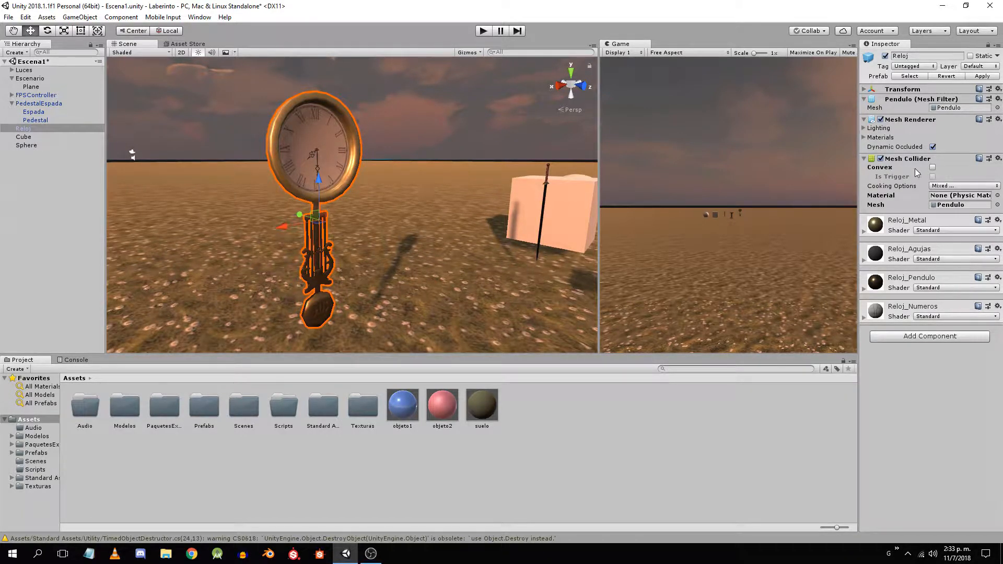
left_click(932, 168)
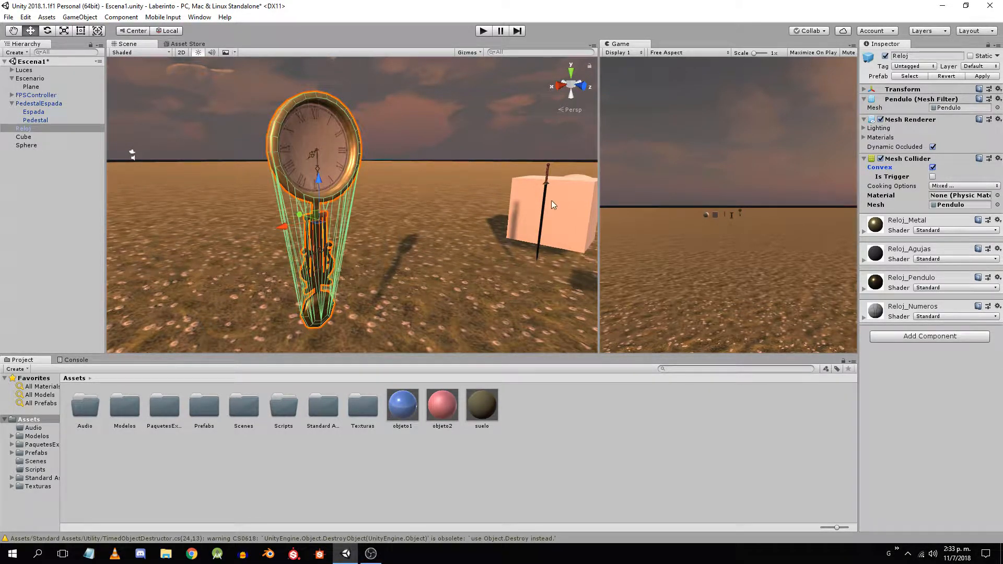
Examine the clock's convex Mesh Collider wireframe from the front, side, back and above, near and far
right_click_drag(481, 178, 419, 188)
middle_click_drag(418, 188, 388, 186)
scroll(388, 186, "up", 3)
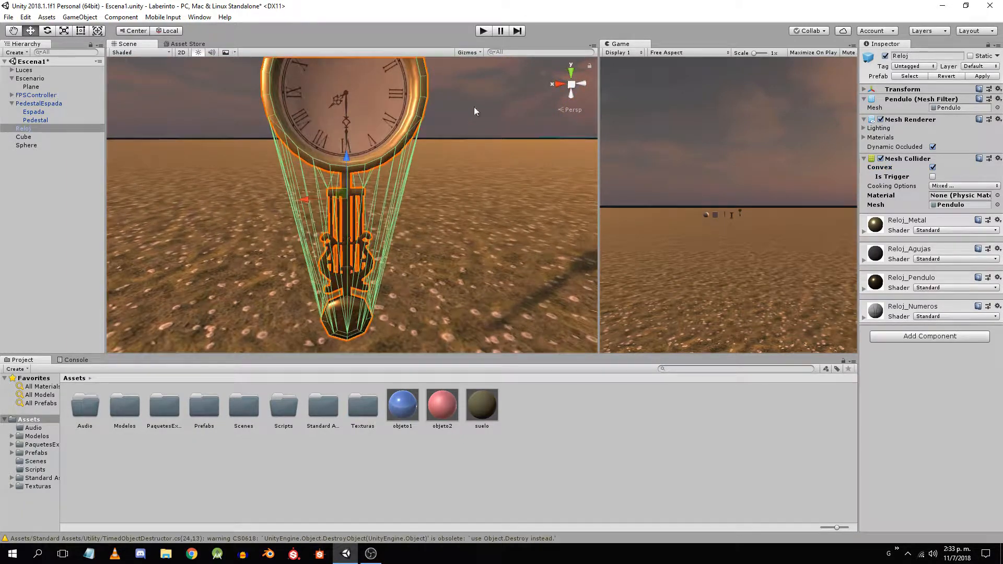
right_click_drag(554, 167, 487, 191)
middle_click_drag(487, 192, 447, 185)
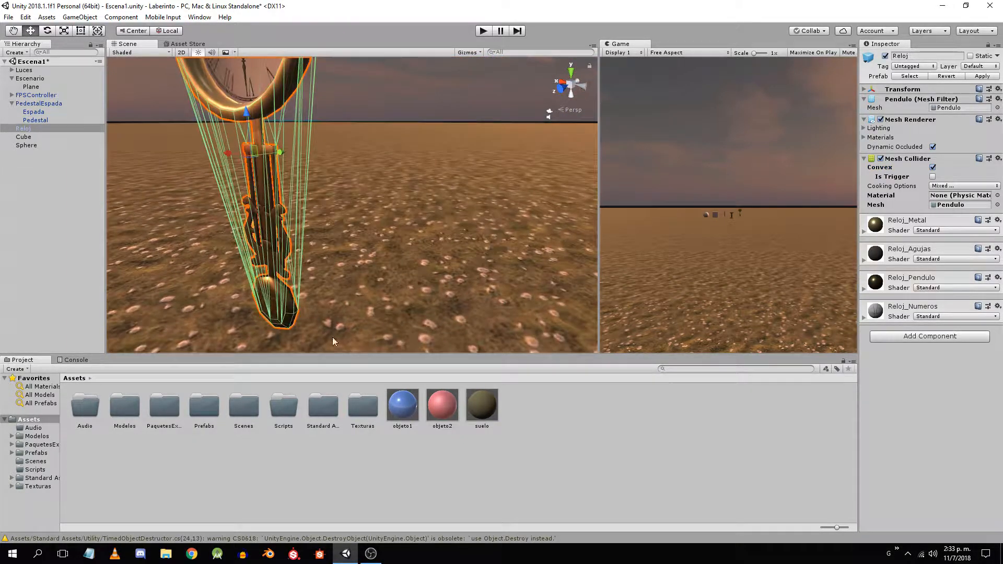
right_click_drag(468, 205, 375, 186)
middle_click_drag(375, 186, 316, 197)
right_click_drag(549, 102, 466, 133)
middle_click_drag(465, 133, 419, 173)
right_click_drag(419, 173, 410, 197)
right_click_drag(579, 198, 542, 204)
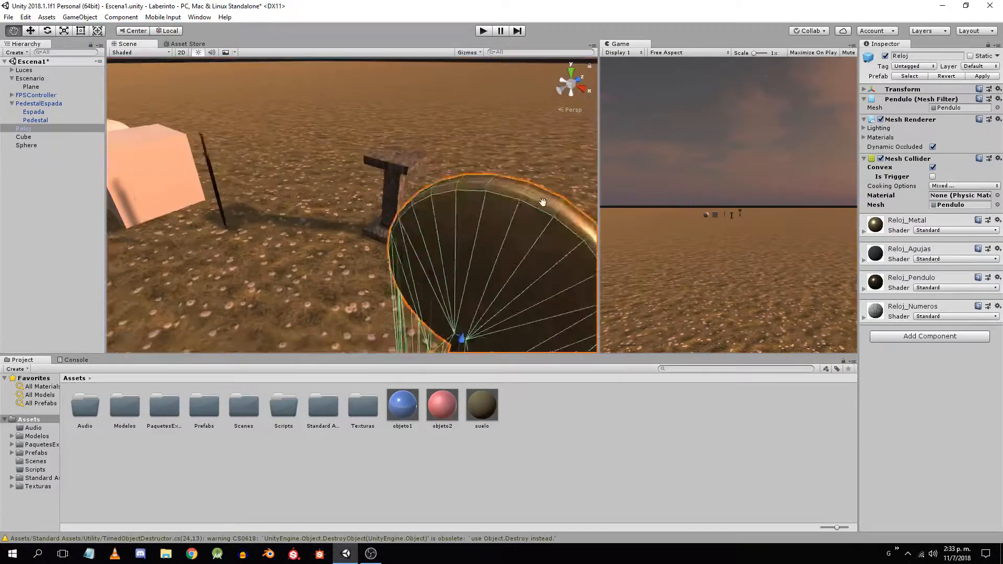
middle_click_drag(542, 203, 481, 192)
right_click_drag(481, 192, 214, 151)
right_click_drag(443, 181, 363, 185)
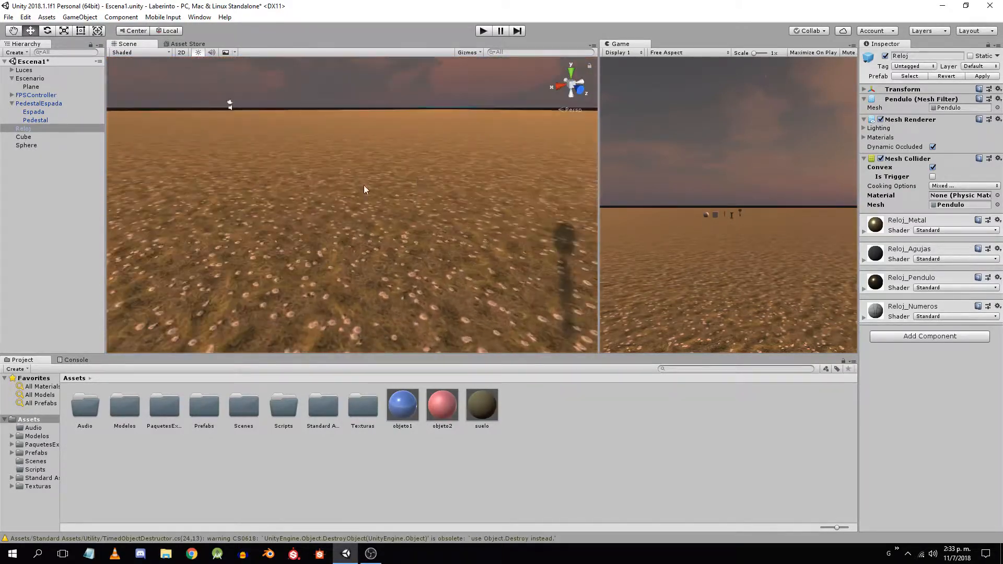
scroll(368, 170, "down", 2)
scroll(369, 170, "down", 2)
middle_click_drag(557, 191, 439, 183)
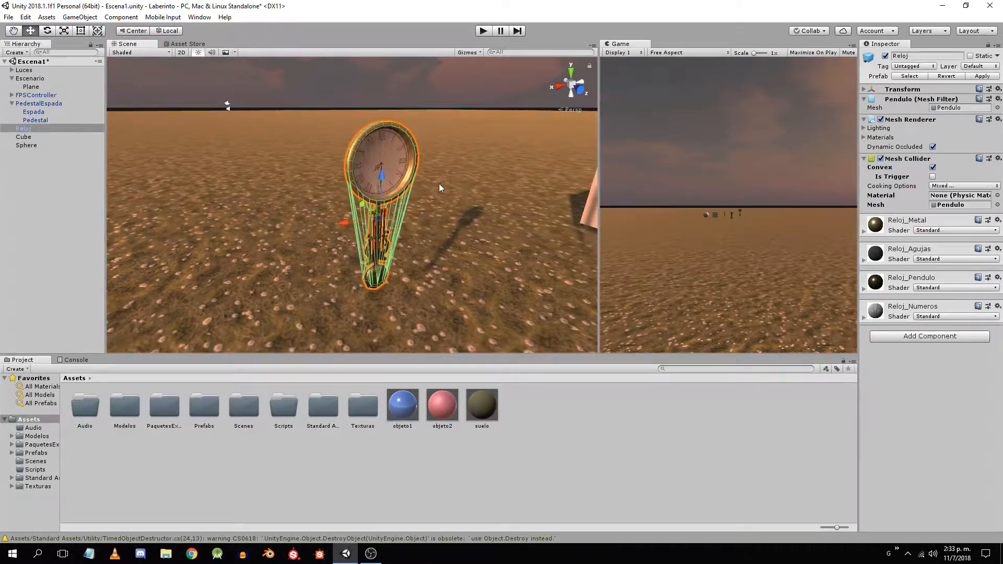
scroll(408, 198, "down", 5)
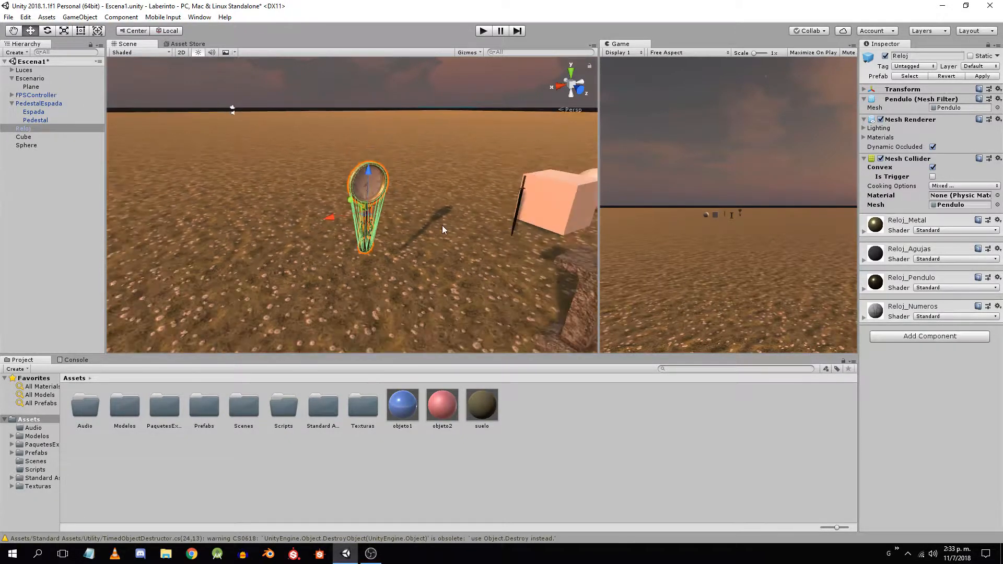
Set the cube's scale to 3 on X, Y and Z, and move it along the Z axis
left_click(525, 186)
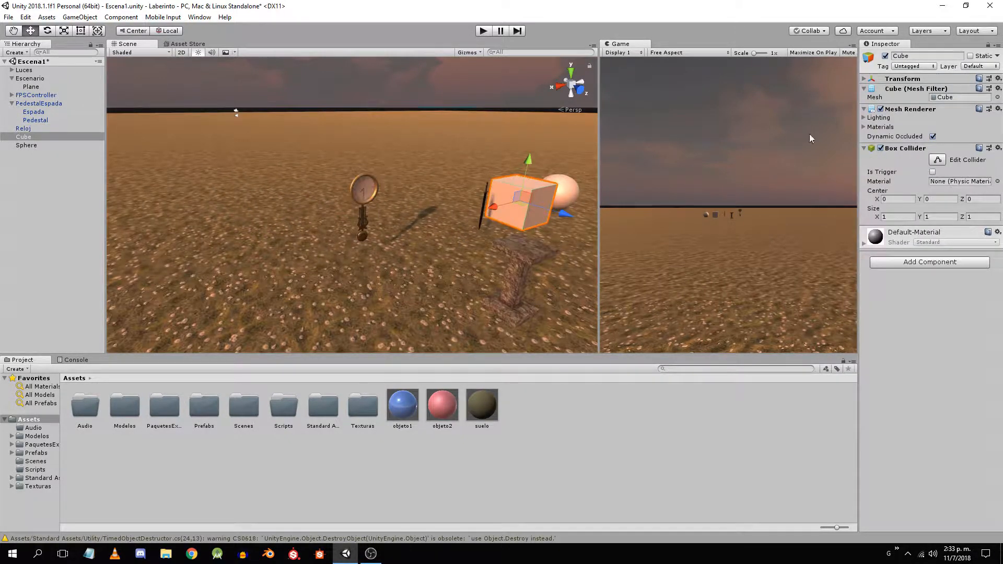
left_click(864, 78)
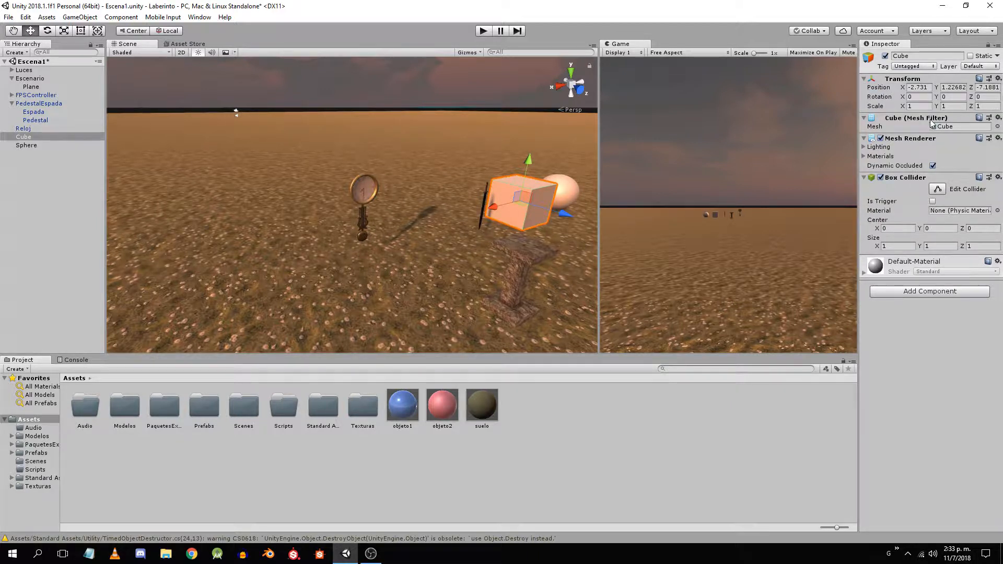
type("3")
key("Tab")
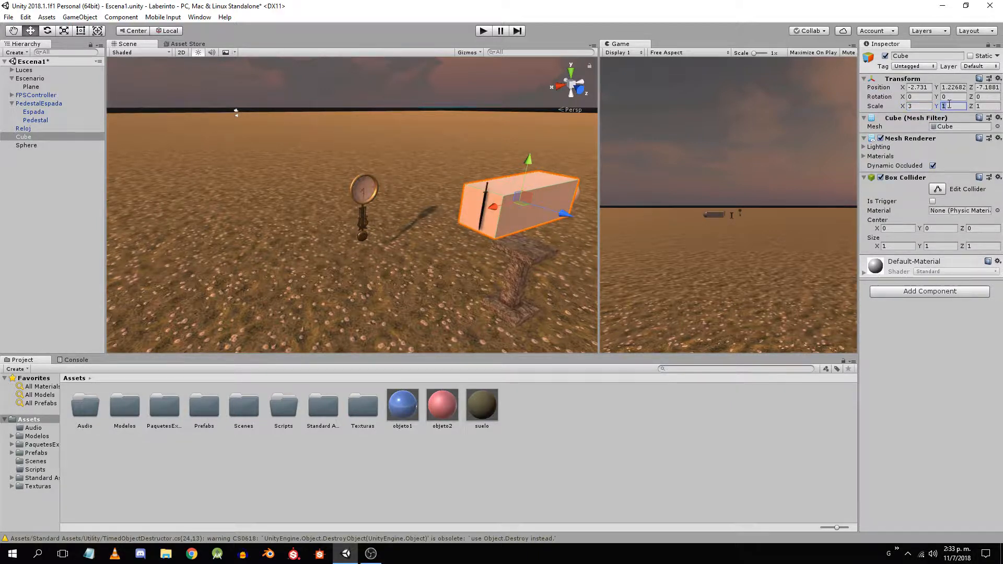
type("3")
key("Tab")
type("3")
left_click_drag(573, 215, 464, 121)
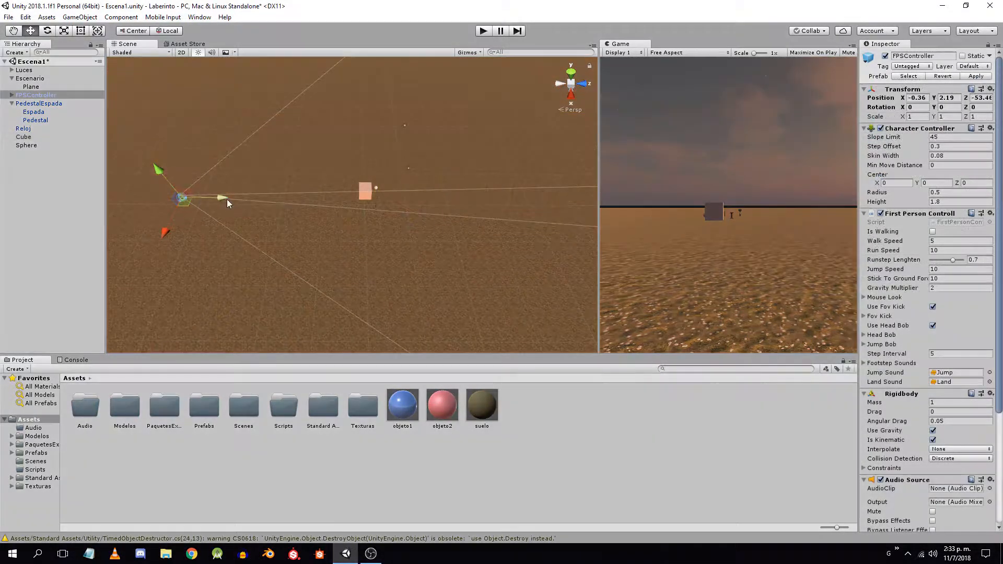
Move the FPSController along Z to about -18.7, close to the cube, and widen the Game view
left_click_drag(227, 199, 373, 205)
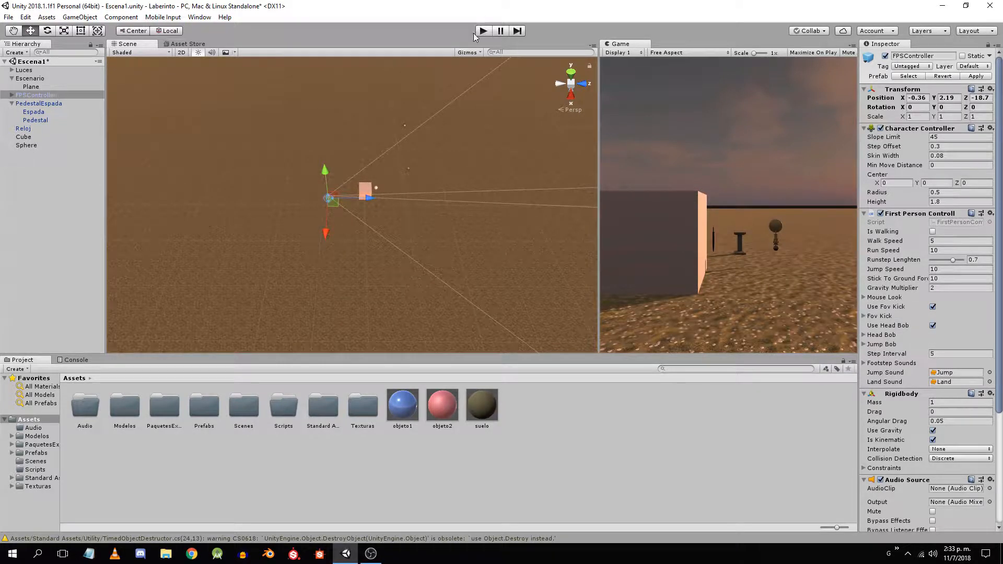
left_click_drag(598, 96, 423, 98)
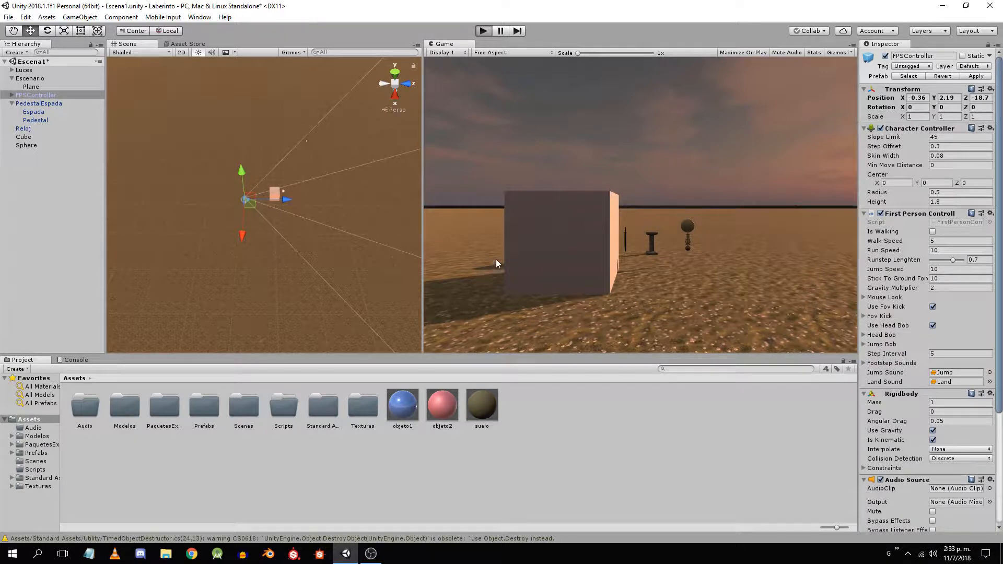
Play the scene and walk the first-person character up to the cube and around it to the sphere to test their colliders
key("ctrl+p")
key("w")
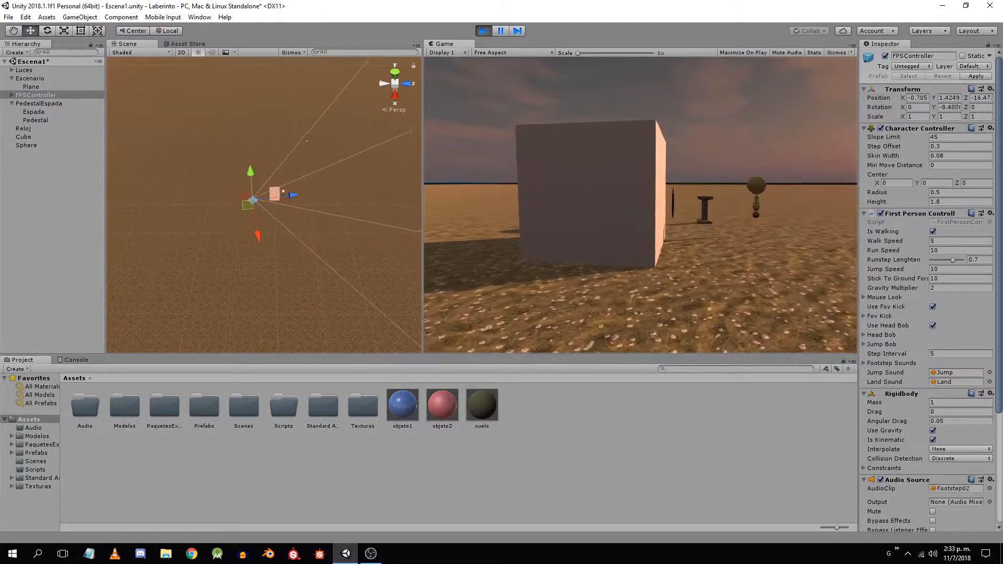
key("w")
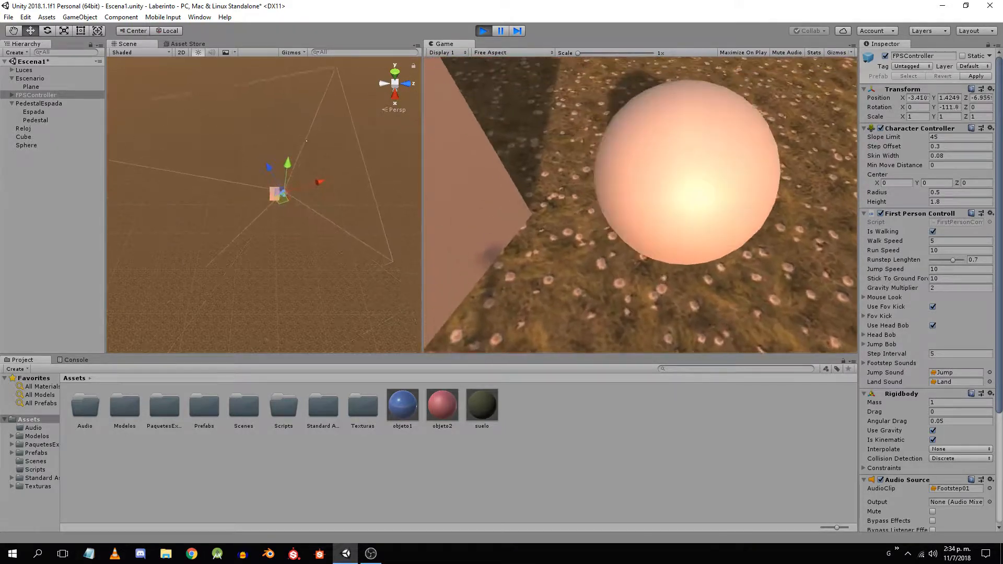
key("s")
key("w")
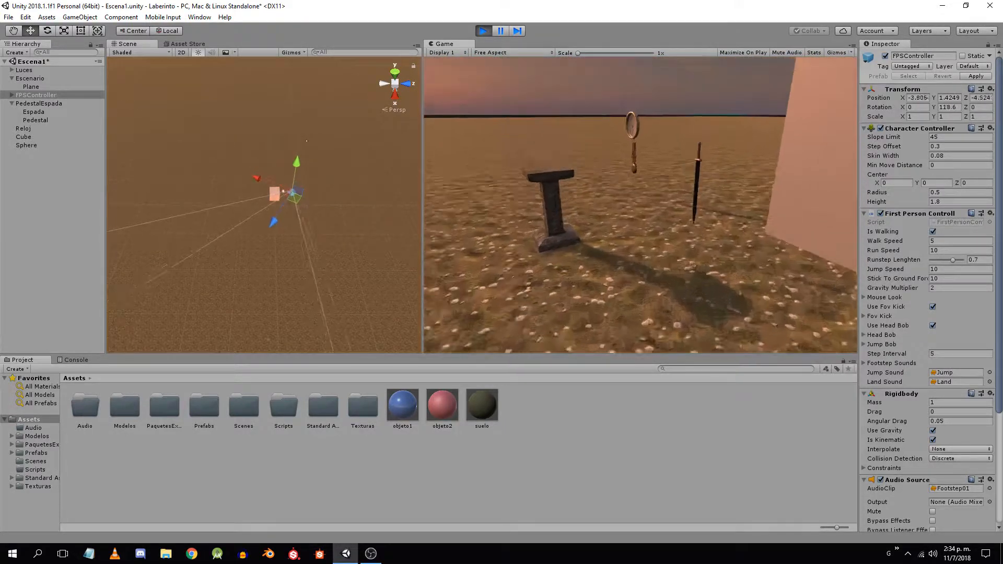
Walk to the clock, jump beside it, and return to the cube and sphere to test their collisions
key("w")
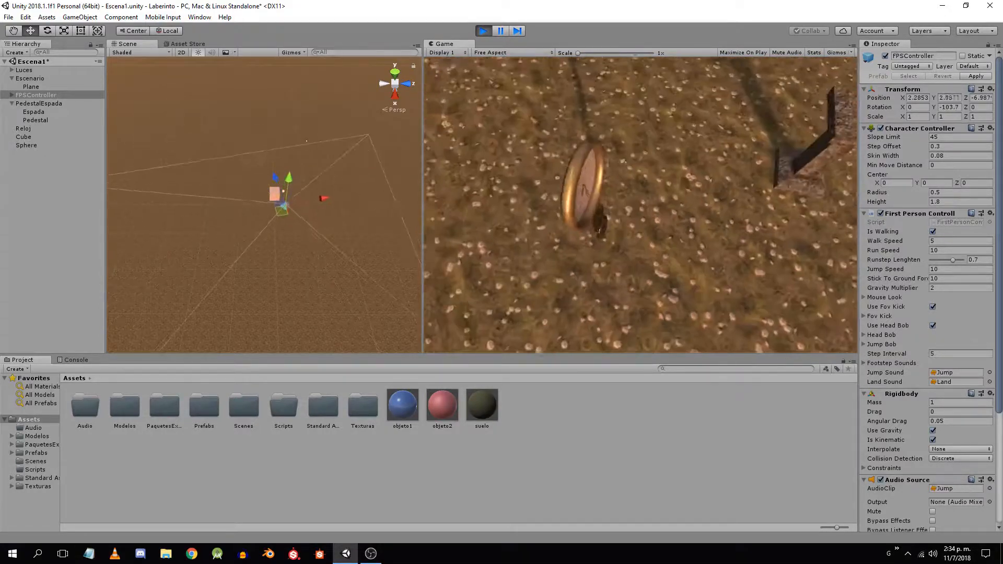
key("space")
key("space")
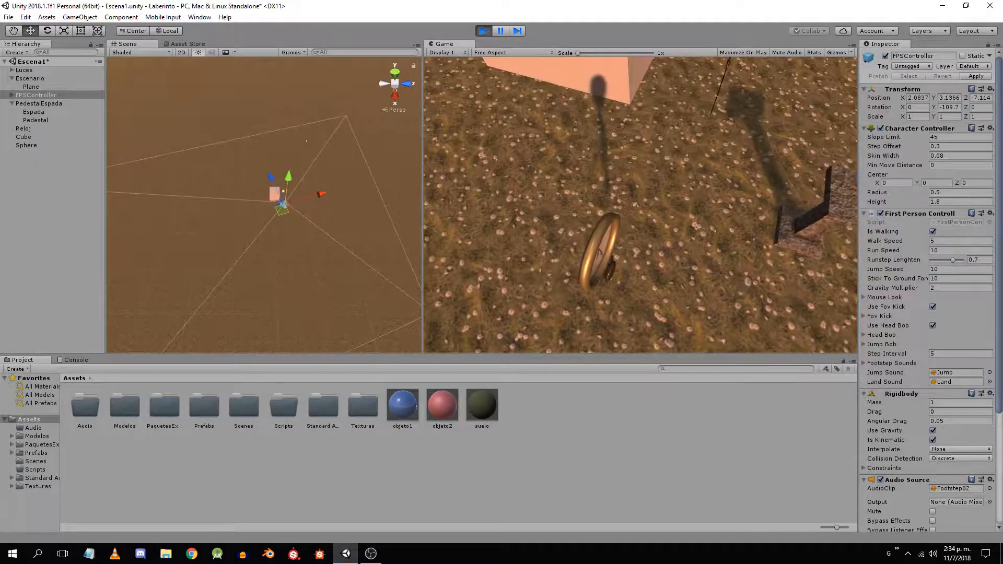
key("w")
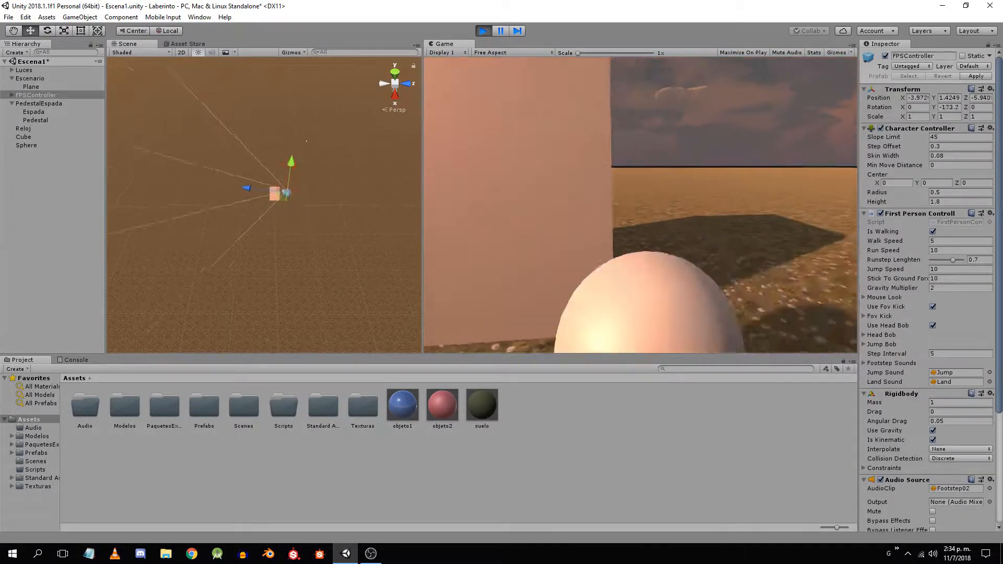
key("s")
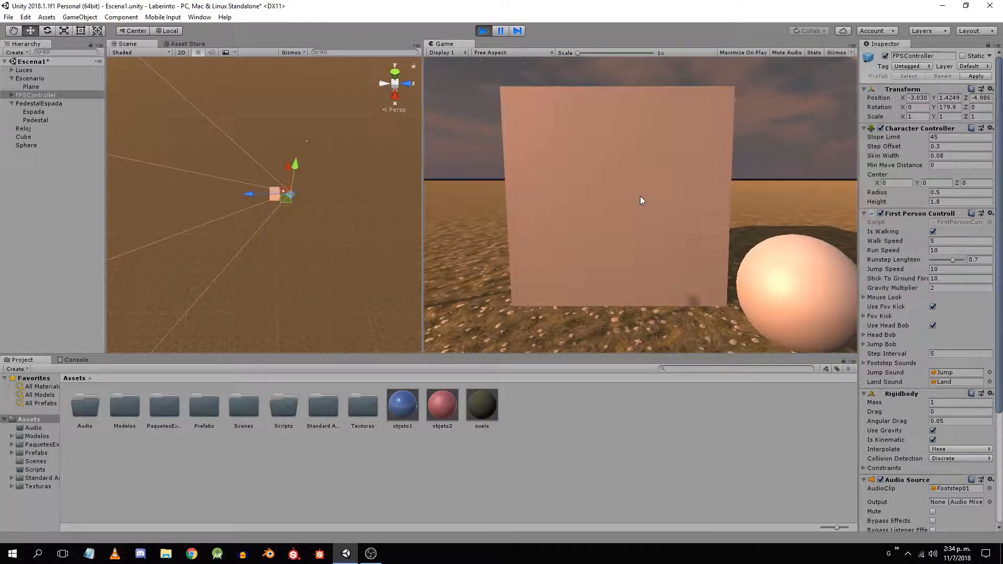
Disable the cube's Box Collider during play and walk the character into and around the cube to test it without collision
left_click(28, 137)
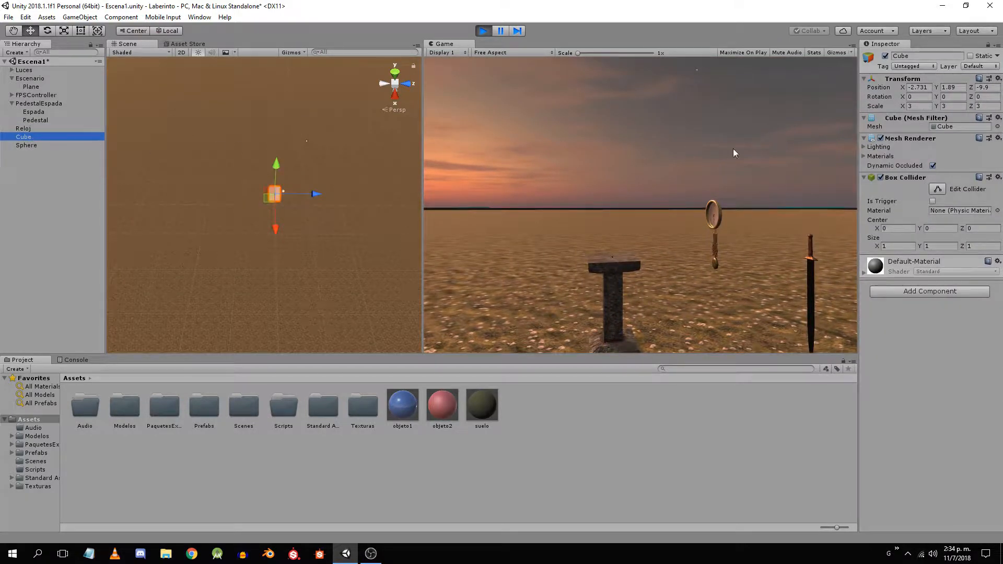
left_click(880, 177)
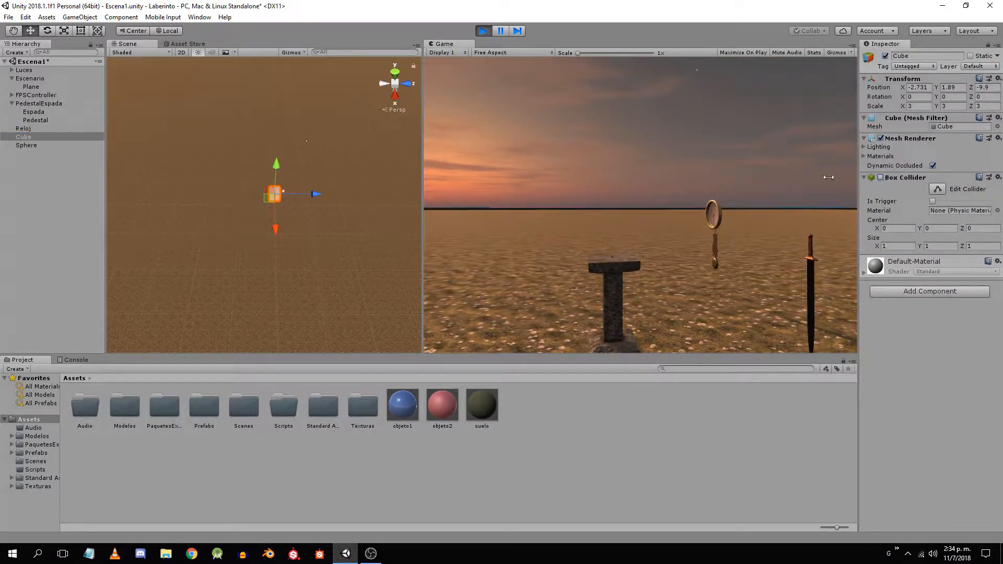
left_click(685, 176)
key("w")
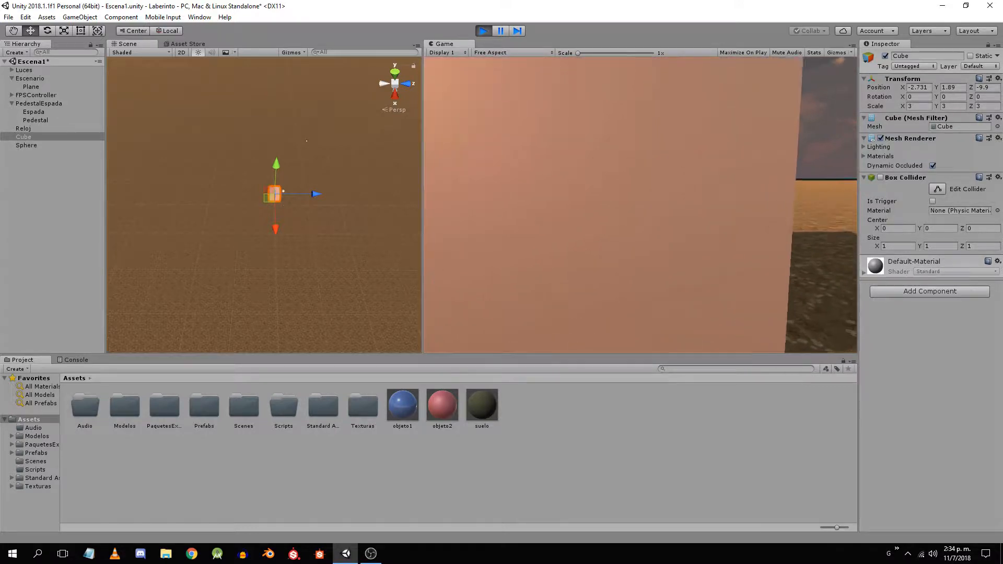
key("w")
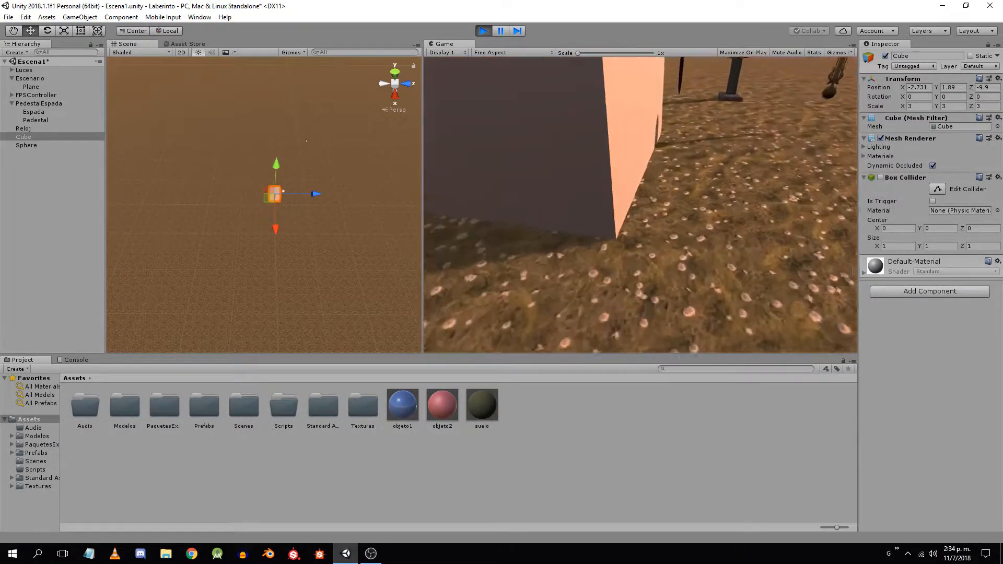
key("w")
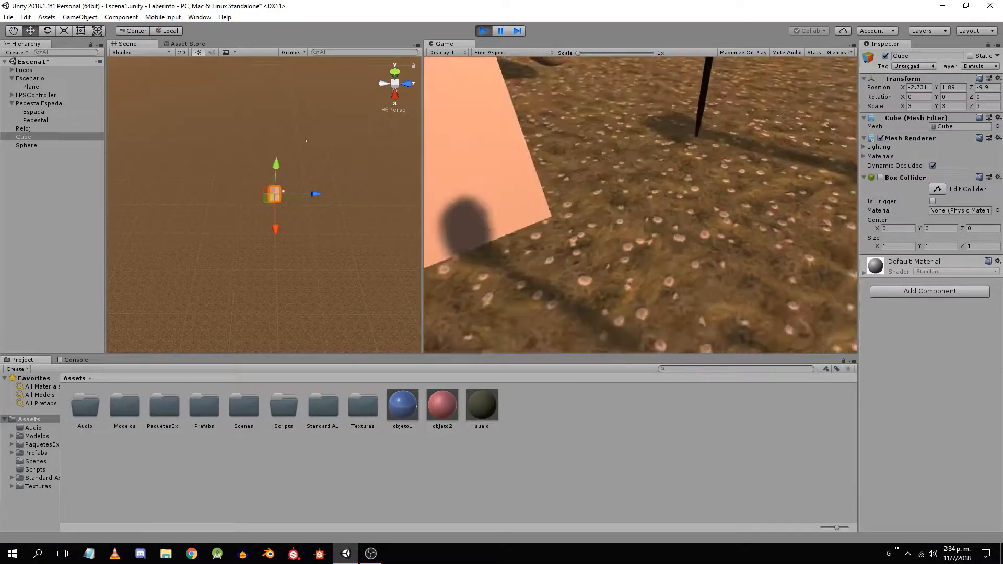
key("w")
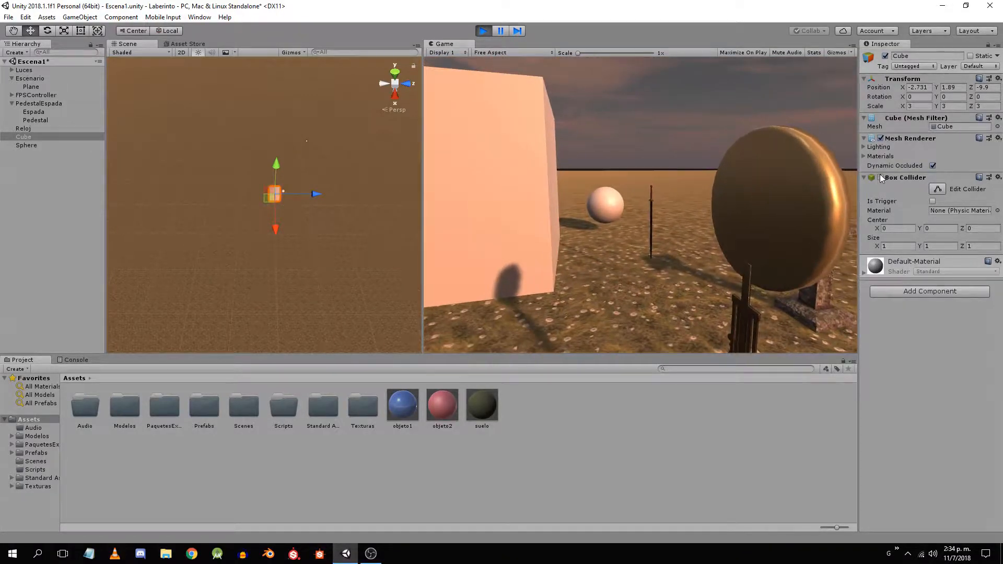
key("w")
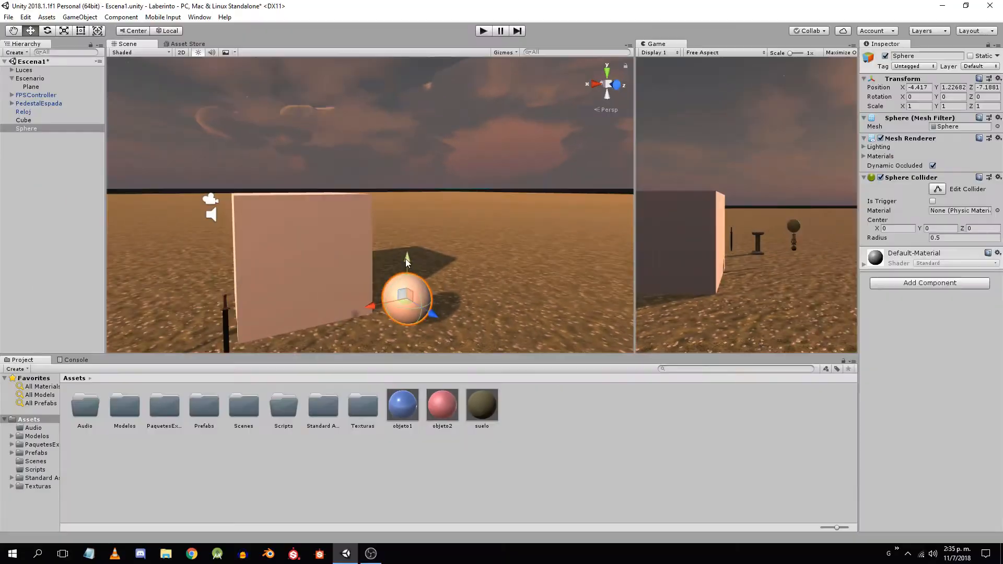
Raise the sphere above the cube's edge to about X -3.159, Y 5.12 and Z -8.44
left_click_drag(405, 258, 307, 106)
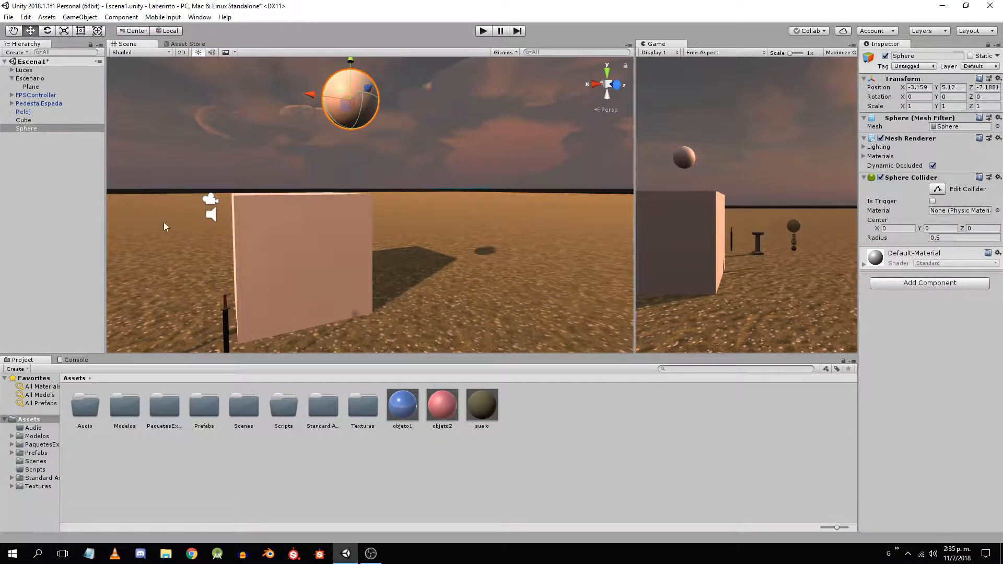
right_click_drag(164, 222, 399, 152)
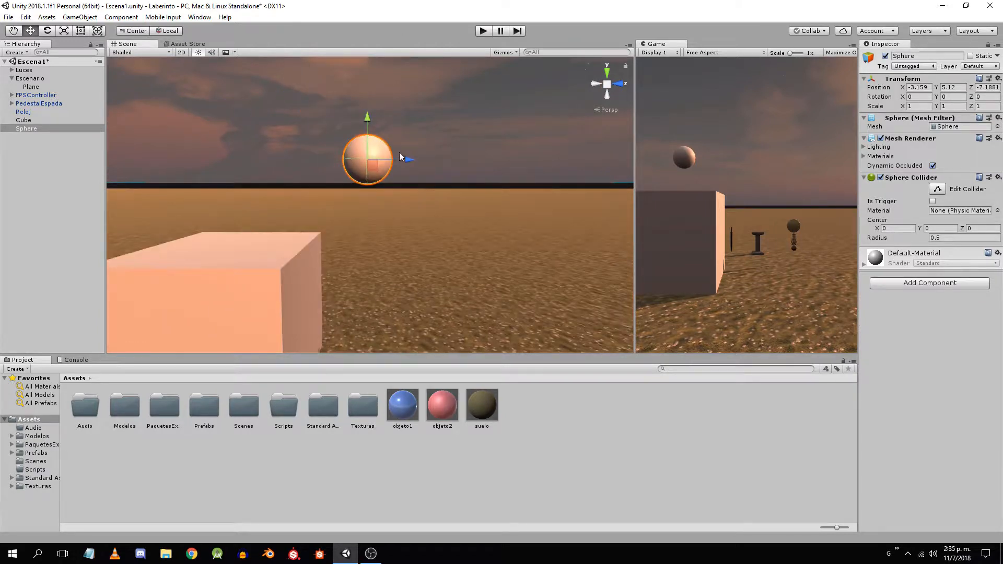
left_click(399, 152)
left_click(365, 167)
left_click_drag(407, 165, 332, 177)
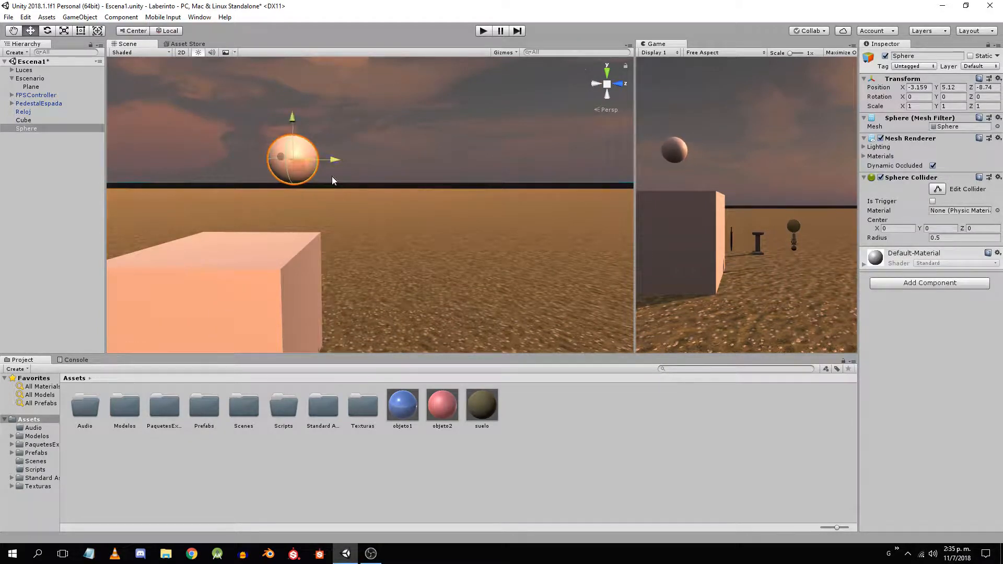
mouse_move(331, 176)
middle_mouse_down()
mouse_move(359, 186)
mouse_move(347, 183)
middle_mouse_up()
left_click_drag(374, 152, 383, 151)
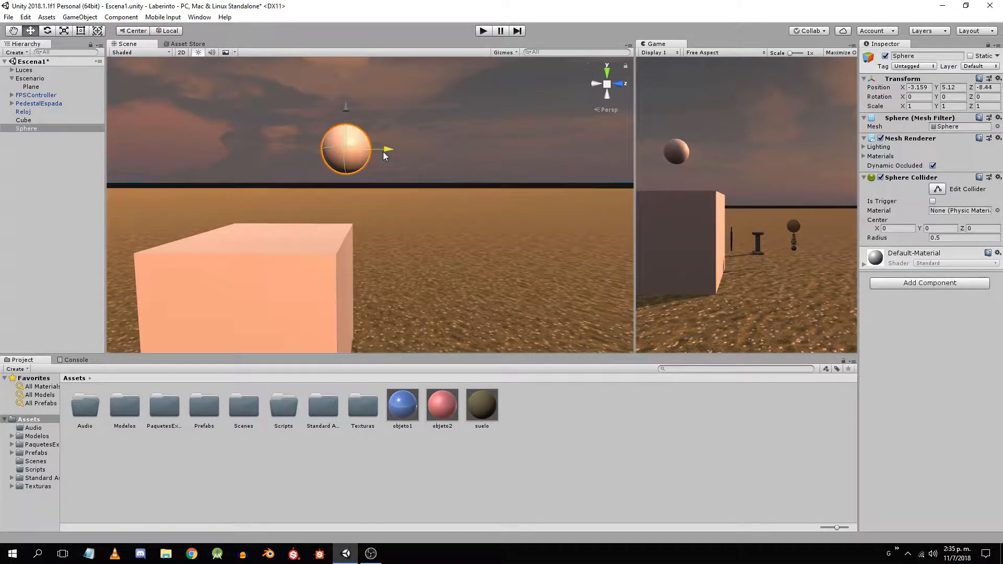
Add a Rigidbody physics component to the sphere, keeping its mass of 1
left_click(905, 283)
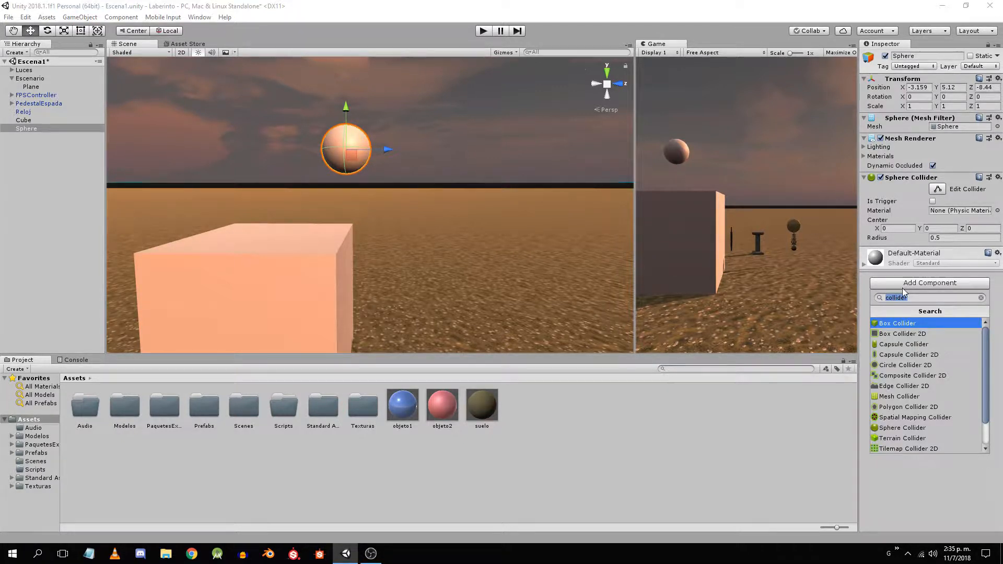
key("BackSpace")
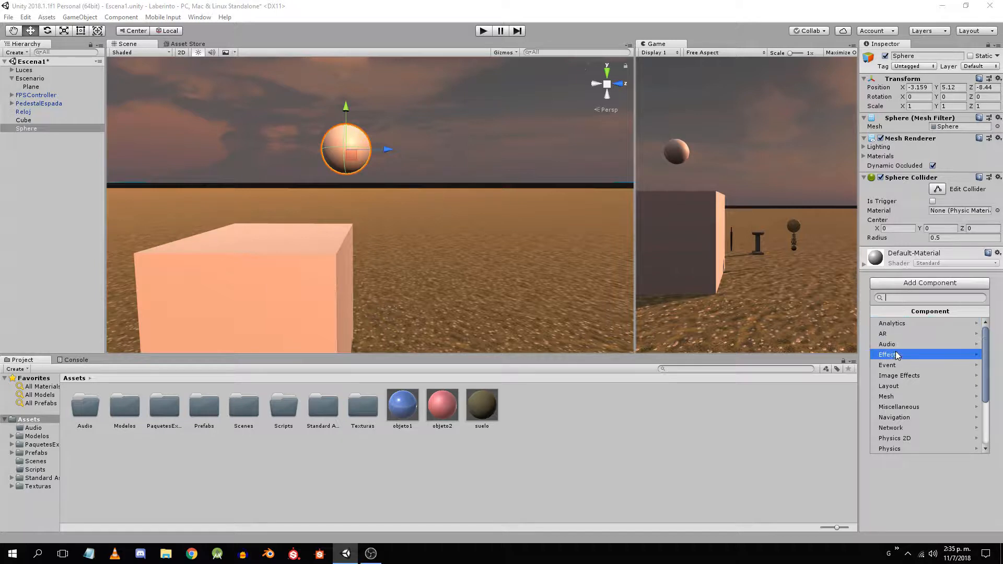
left_click(892, 449)
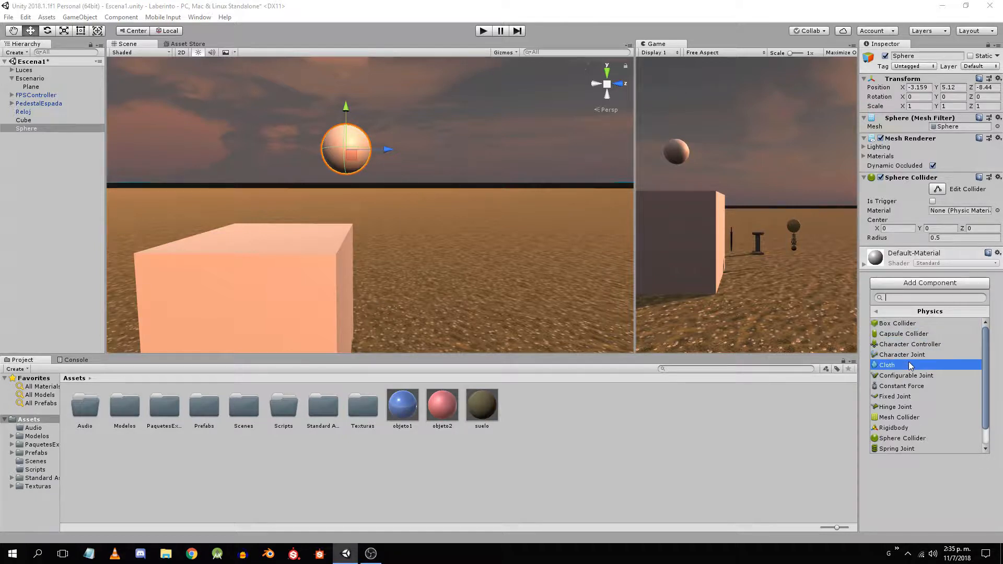
scroll(905, 377, "down", 1)
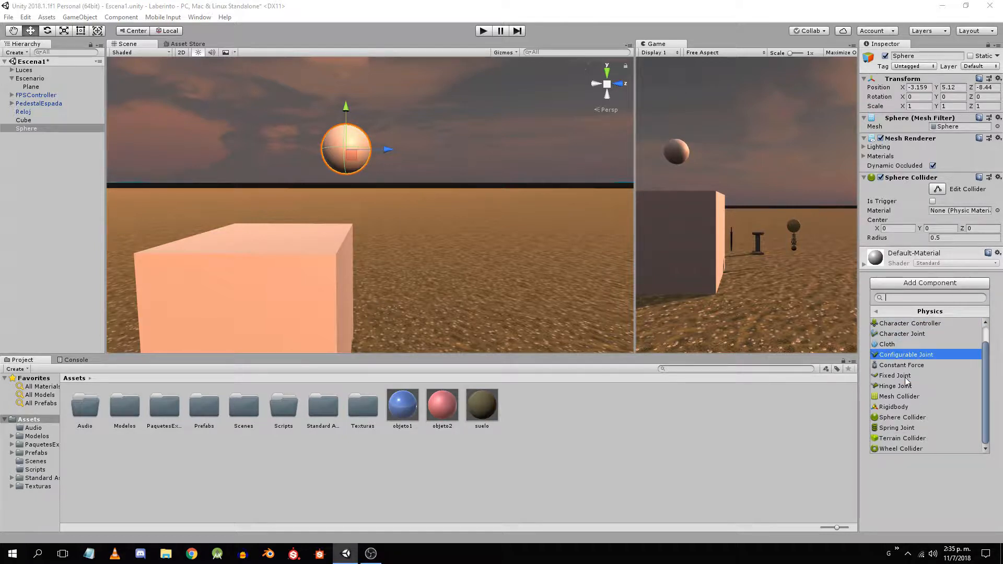
left_click(899, 407)
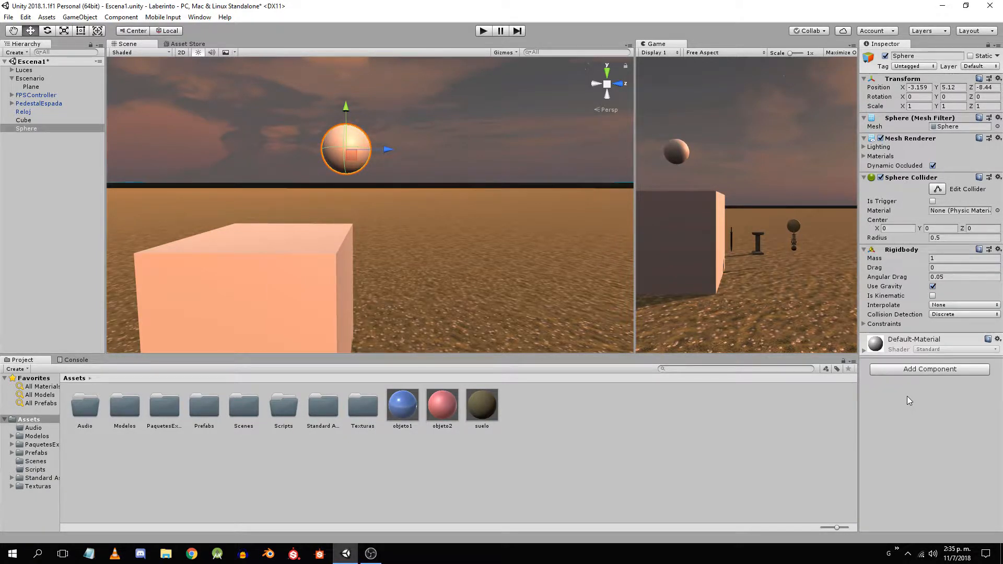
left_click(935, 259)
left_click(910, 424)
Play the scene to drop the sphere onto the cube, and walk the character after it to push it across the ground
left_click(489, 31)
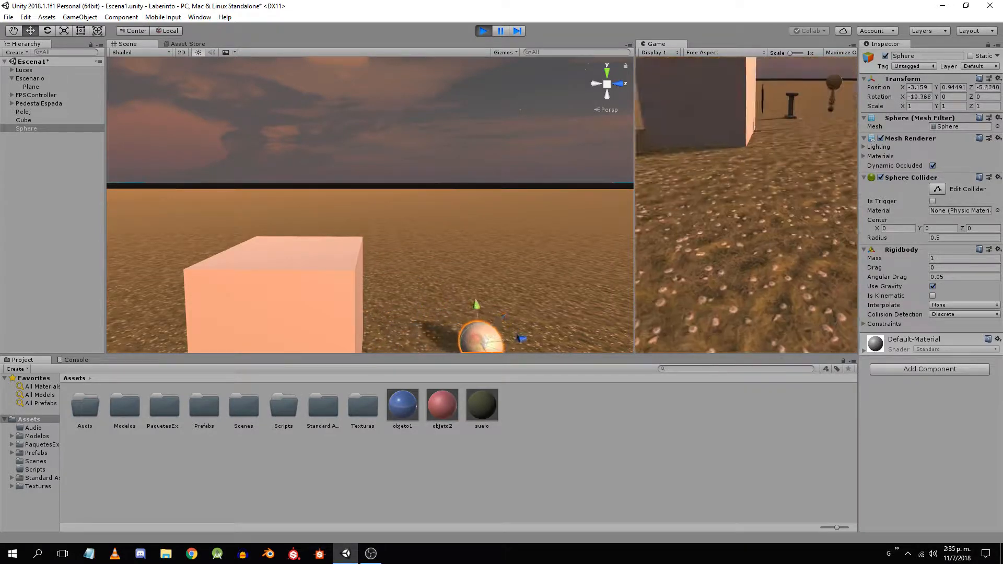
key("w")
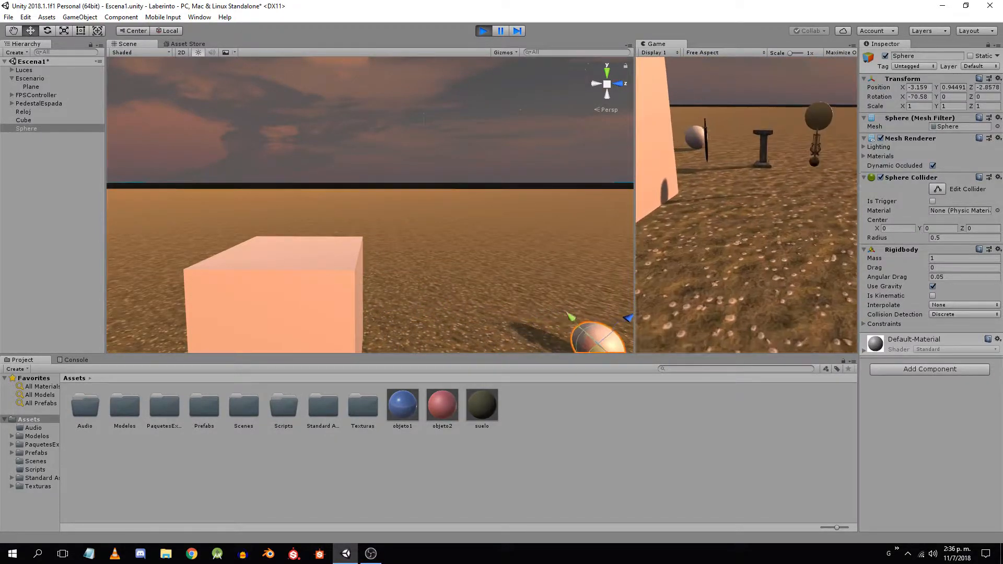
key("w")
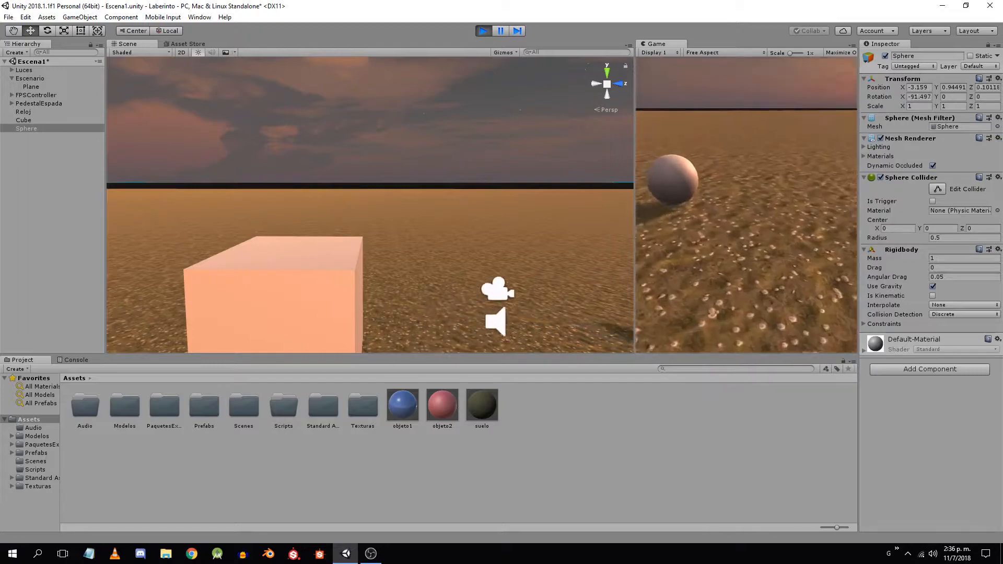
key("w")
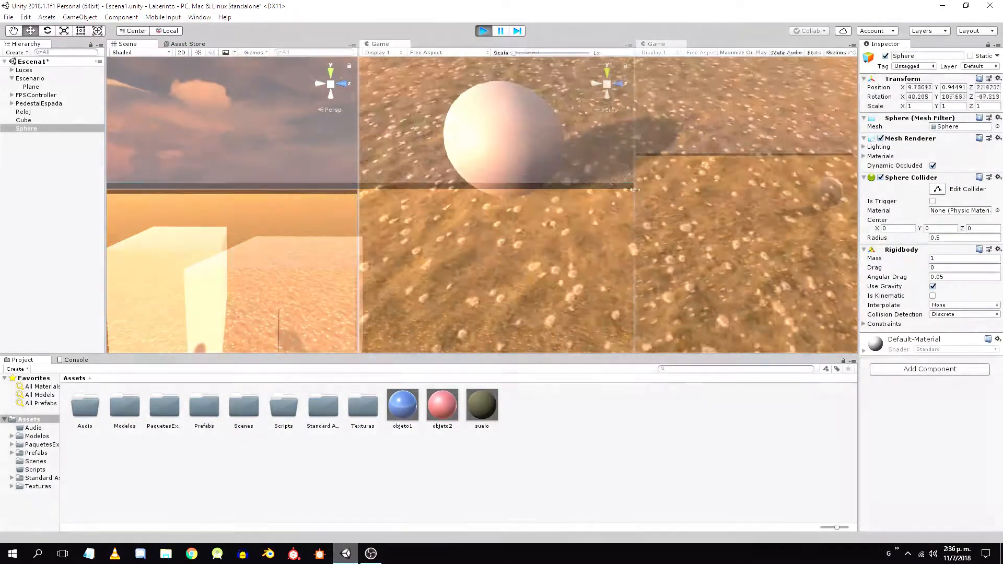
key("w")
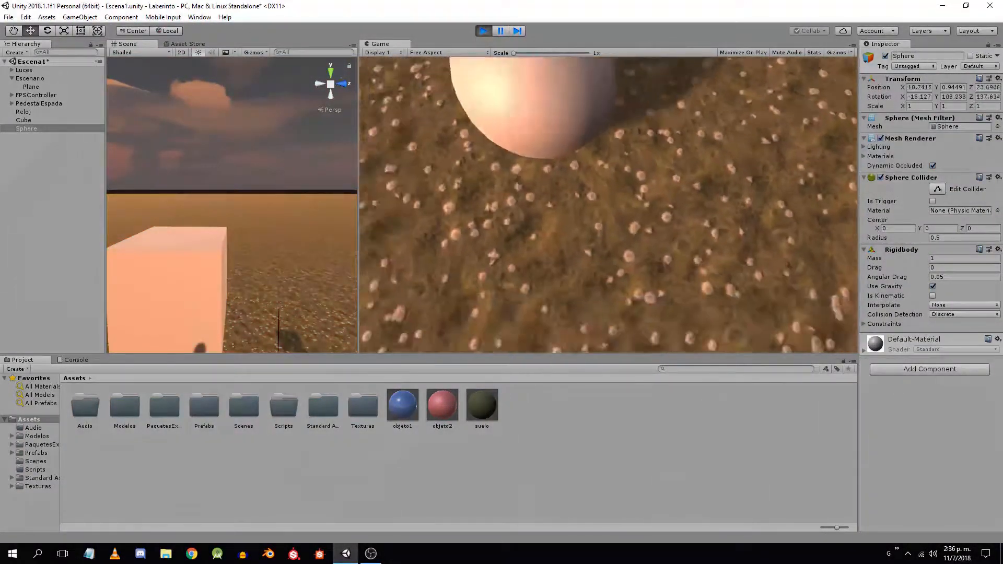
key("w")
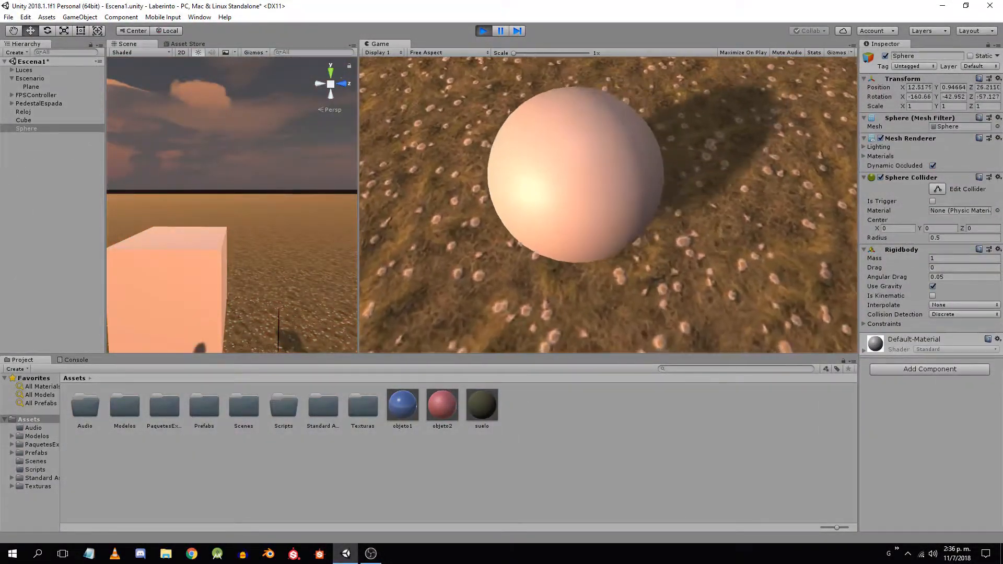
key("w")
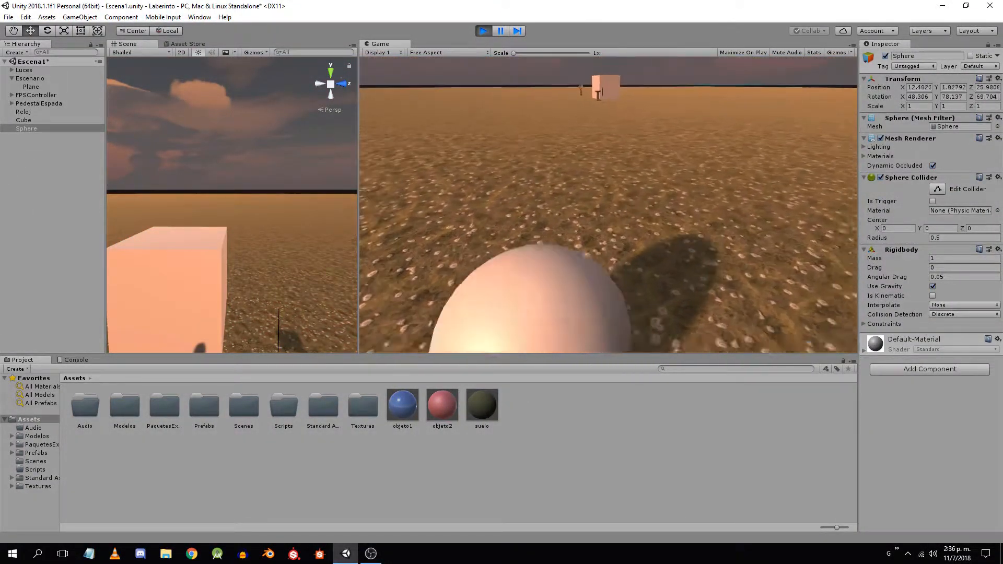
key("w")
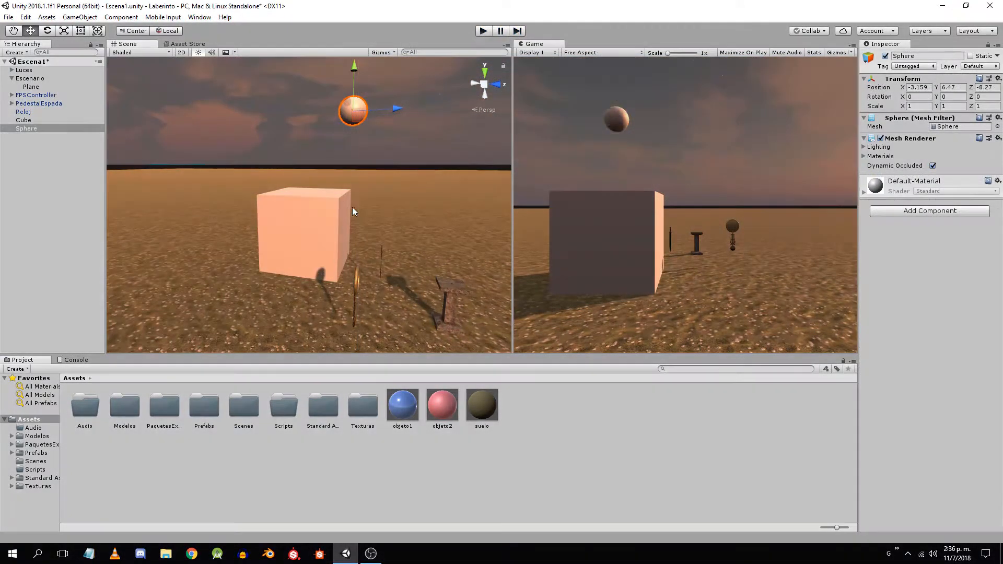
Delete the sphere, the cube, PedestalEspada and Reloj from the scene
key("Delete")
left_click(341, 205)
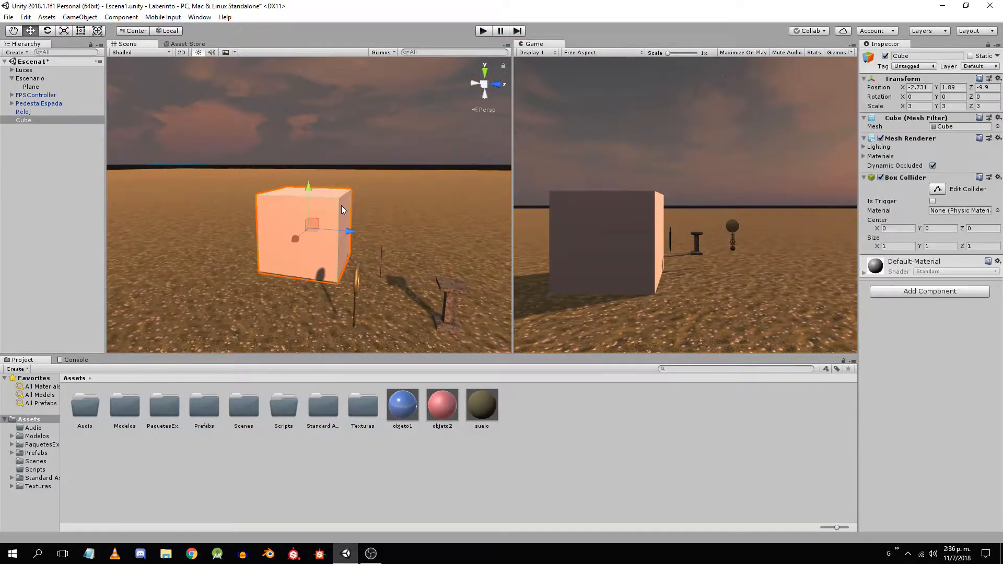
key("Delete")
middle_click_drag(378, 274, 308, 215)
scroll(308, 215, "up", 2)
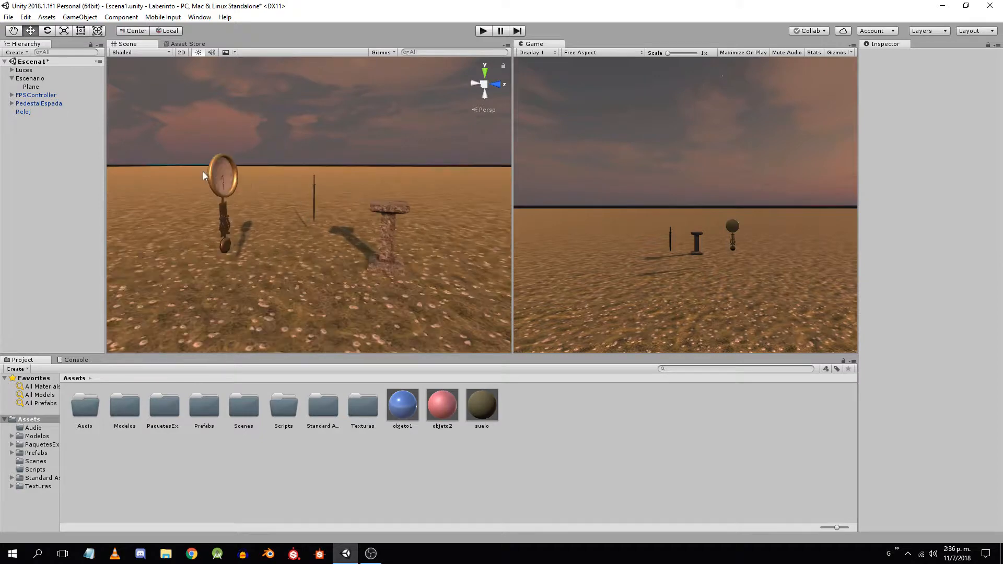
left_click(39, 103)
key("Delete")
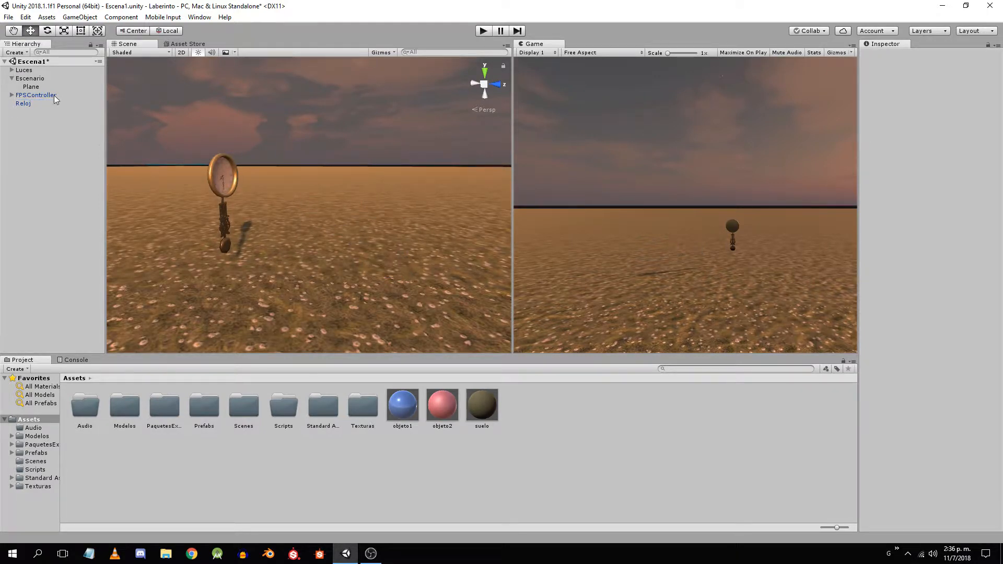
left_click(26, 103)
key("Delete")
Add the MuroDeadEnd wall prefab from the Prefabs/Escenario folder to the scene
right_click_drag(271, 189, 412, 218)
left_click(33, 453)
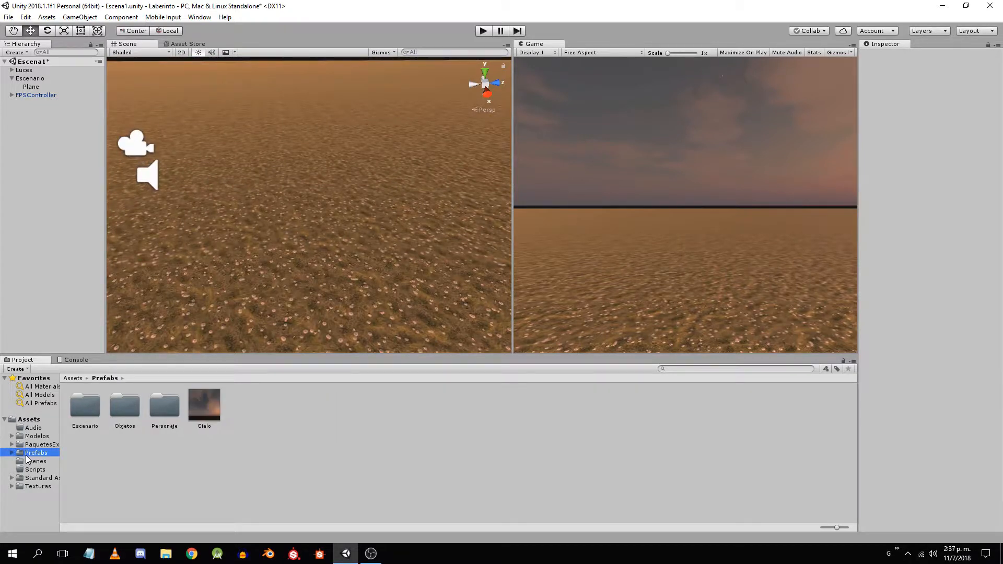
double_click(87, 416)
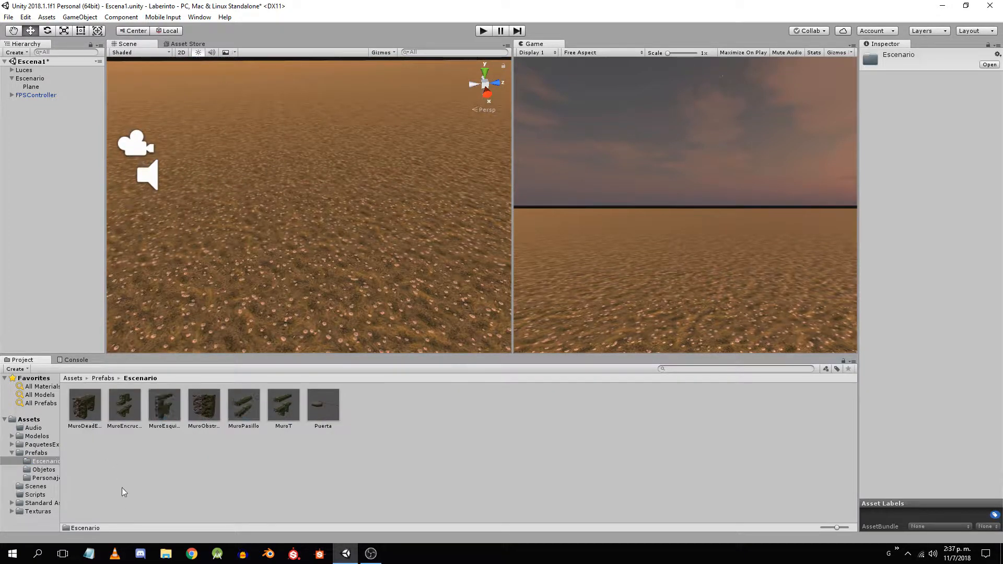
left_click_drag(73, 299, 25, 139)
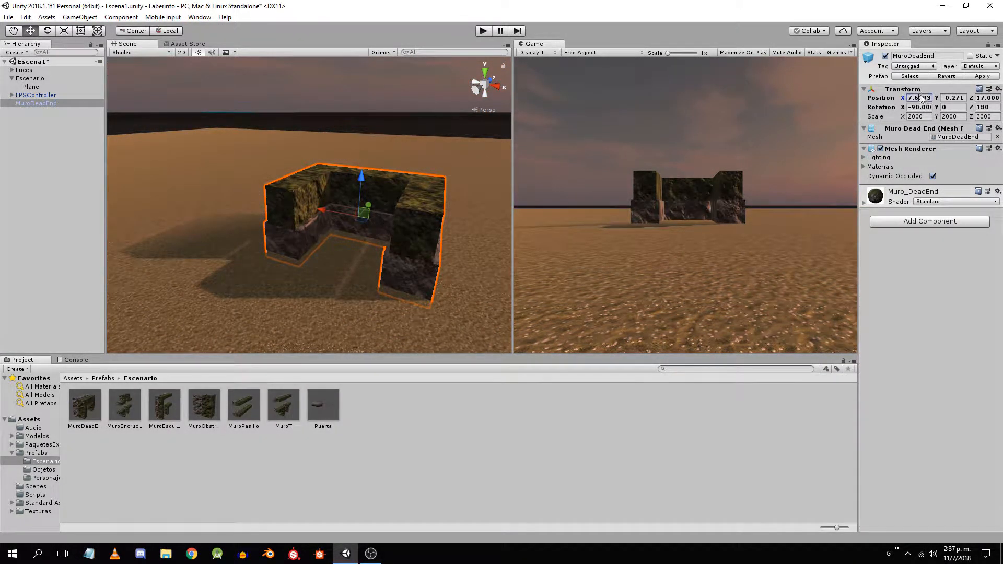
Set the MuroDeadEnd wall's position to X 0, Y 0, Z 0
left_click(957, 98)
type("0")
left_click(978, 98)
type("0")
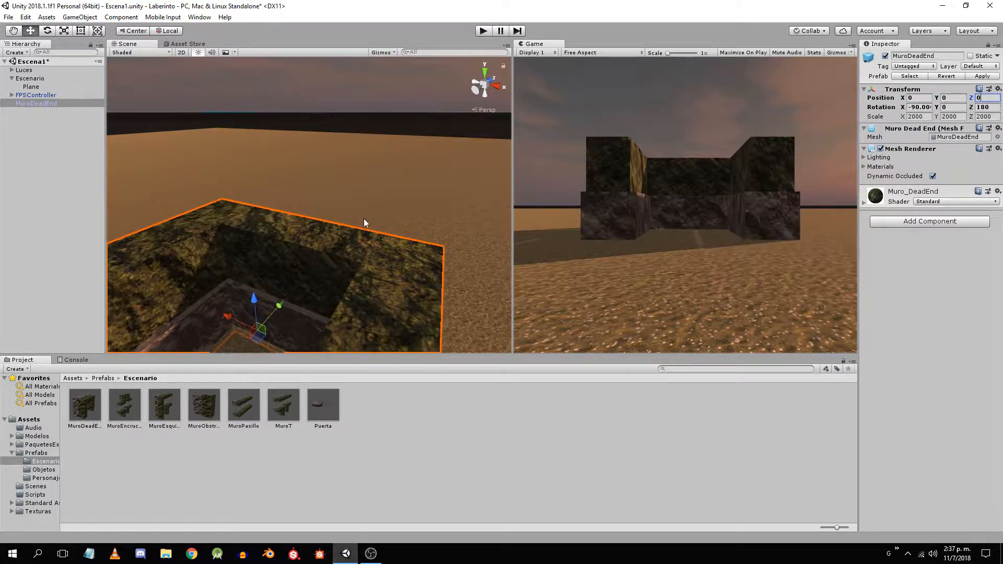
Apply the wall's new position to the MuroDeadEnd prefab and inspect the prefab asset's transform
middle_click_drag(375, 230, 402, 181)
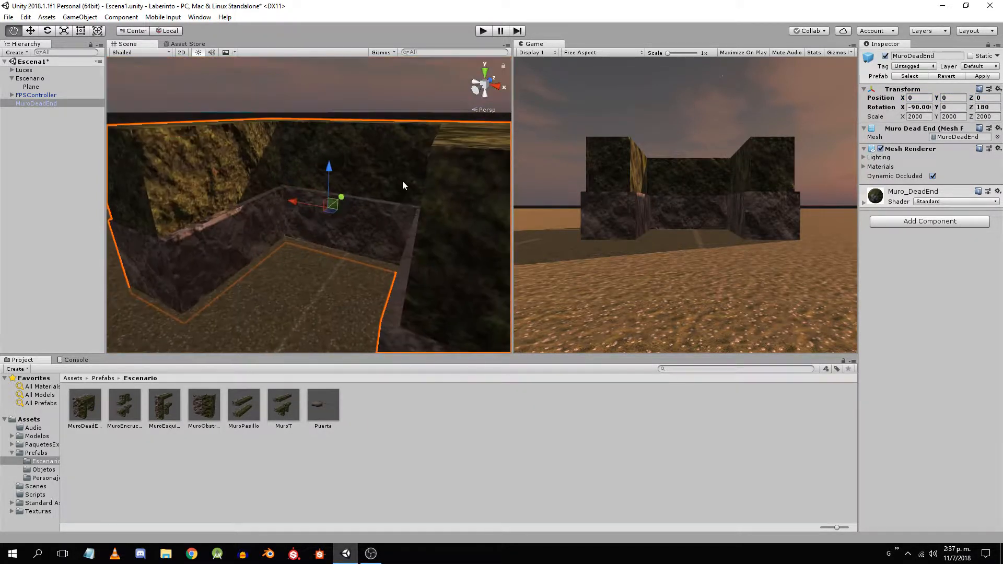
scroll(402, 180, "down", 5)
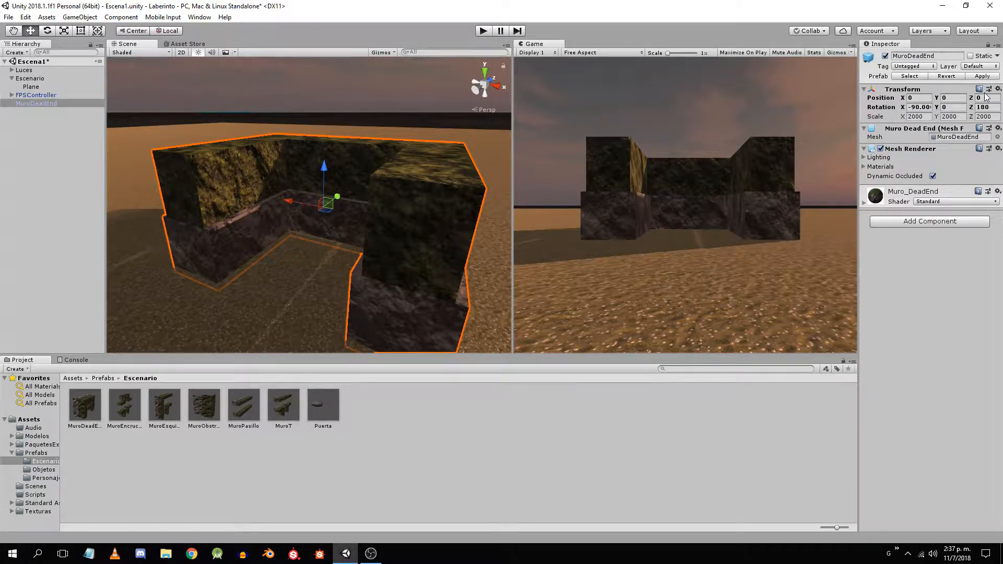
left_click(981, 77)
left_click(84, 414)
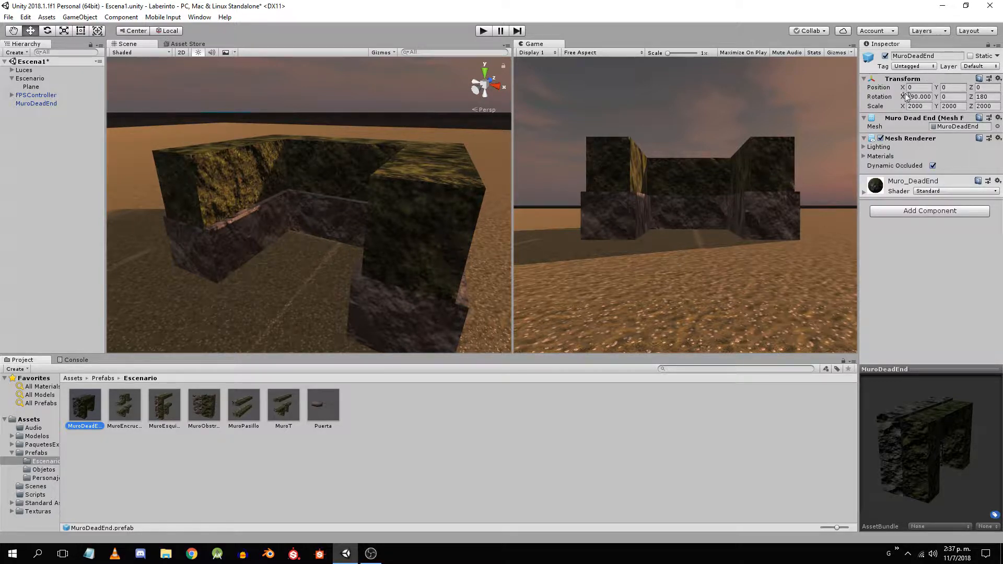
Set the scene wall's Y position to 5, apply it to the MuroDeadEnd prefab and check the asset's transform
left_click(404, 215)
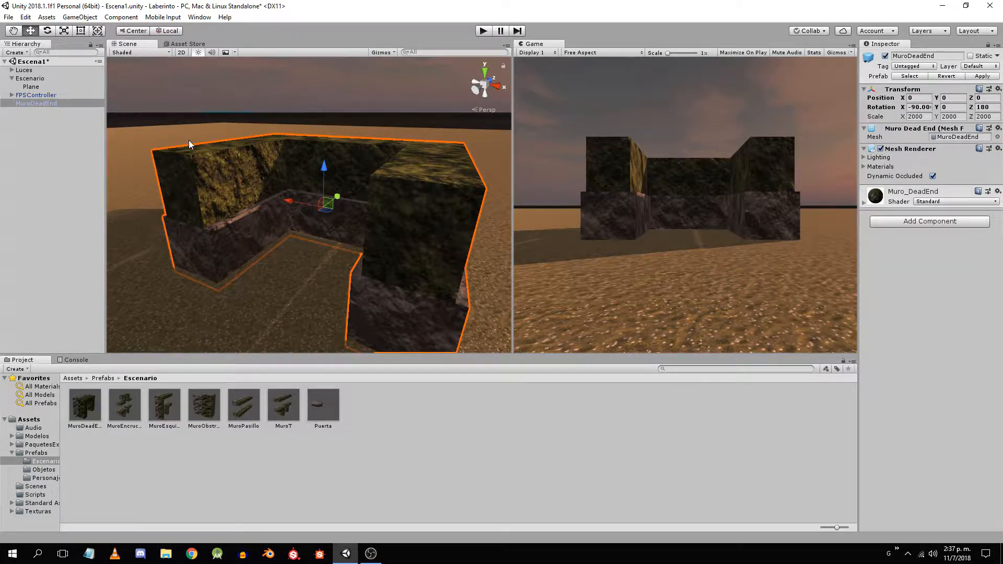
left_click(952, 97)
type("5")
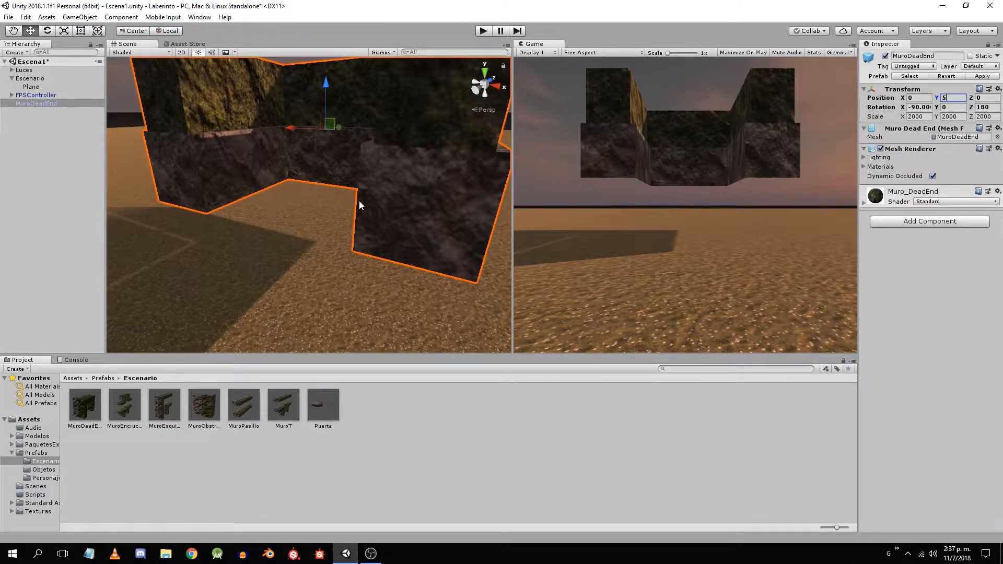
left_click(359, 201)
key("f")
left_click(272, 78)
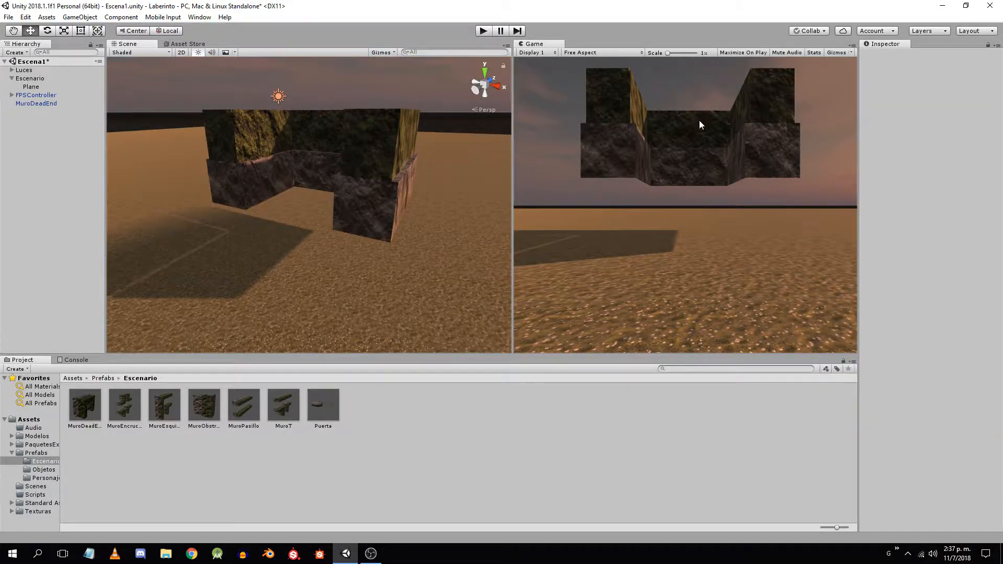
left_click(370, 151)
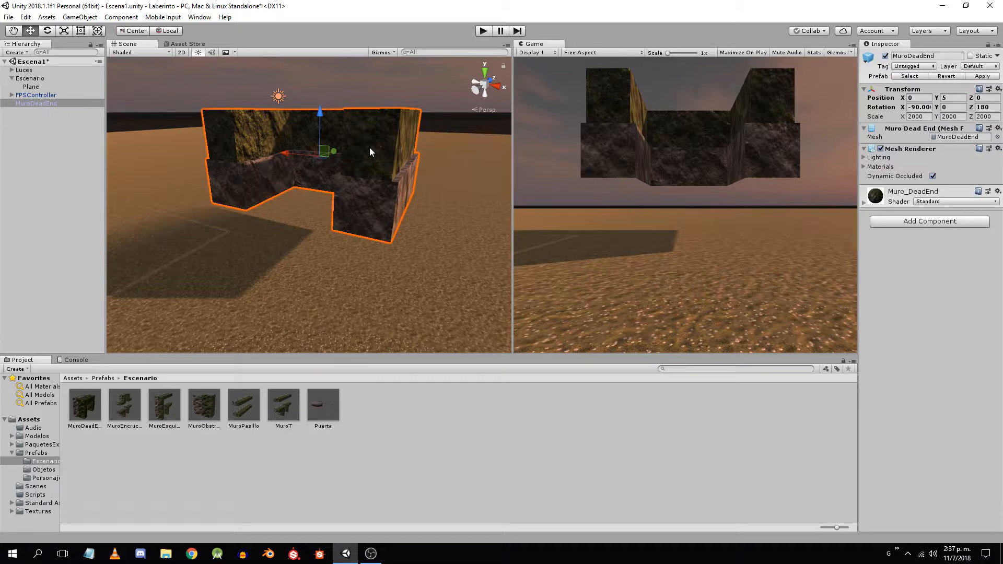
left_click(982, 76)
left_click(85, 406)
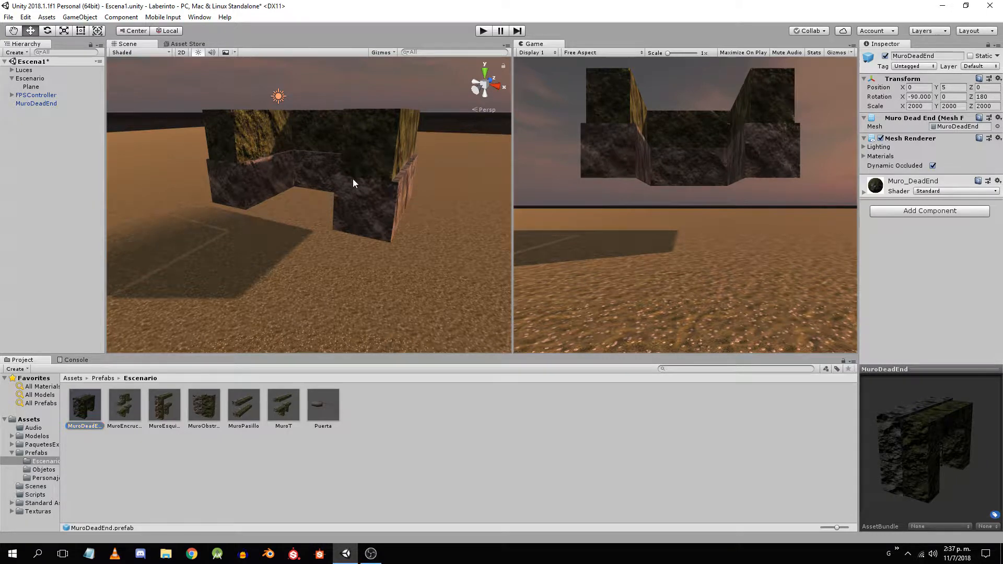
Move the wall to about X -12.03 and place two more MuroDeadEnd instances, moving the first of them to about X 24.15
left_click(339, 168)
left_click_drag(296, 155, 181, 143)
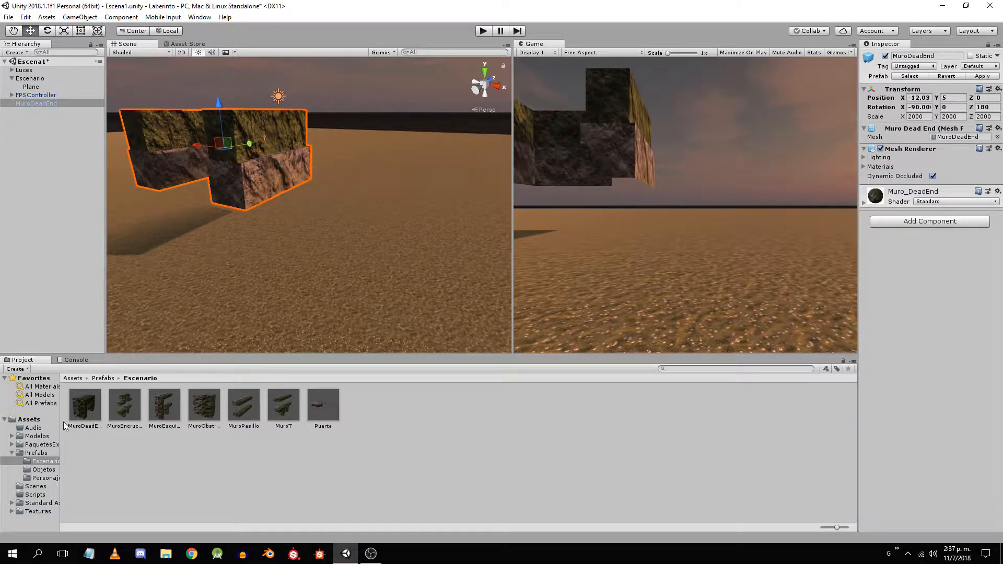
left_click_drag(66, 426, 18, 210)
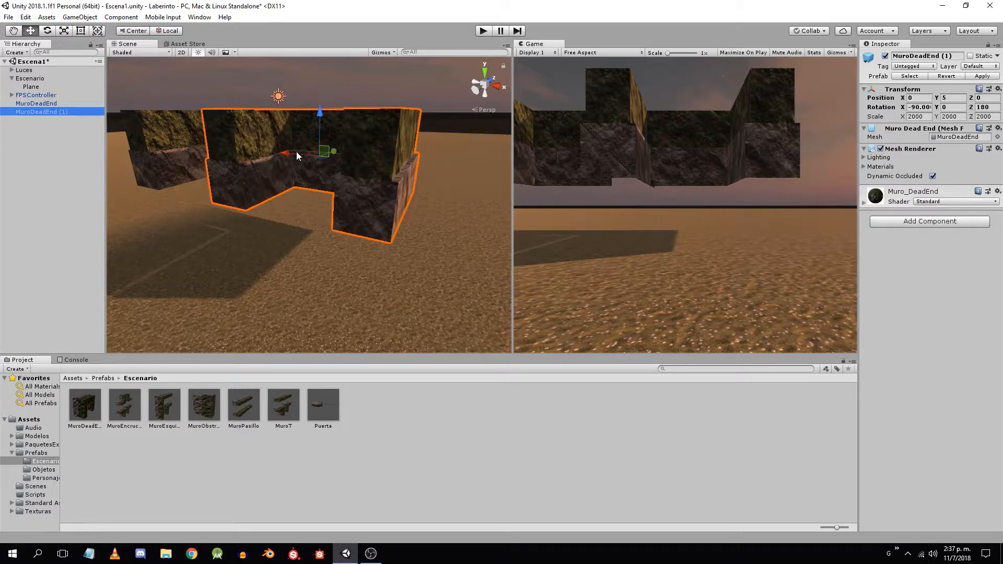
left_click_drag(298, 156, 510, 180)
left_click_drag(97, 410, 21, 211)
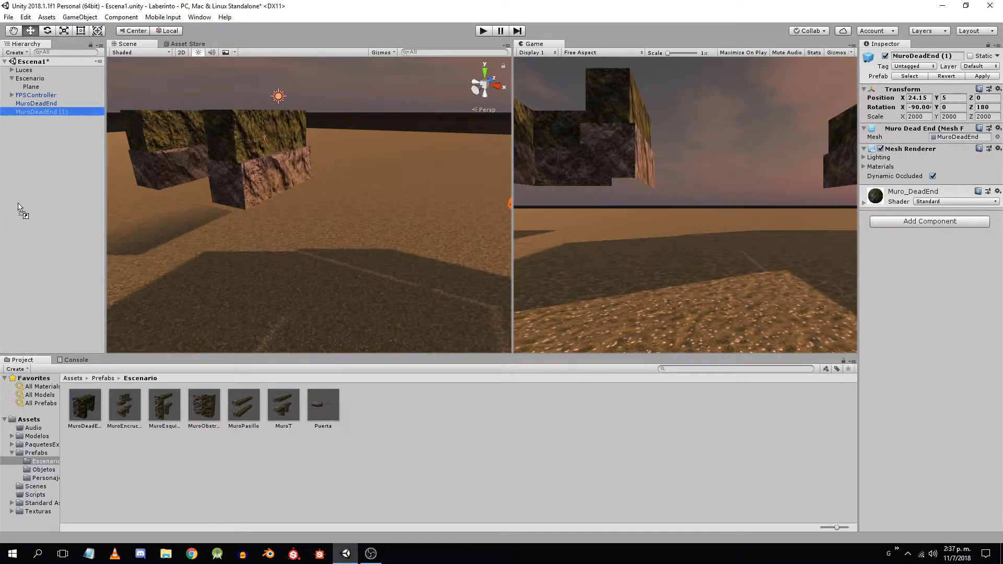
scroll(356, 194, "down", 5)
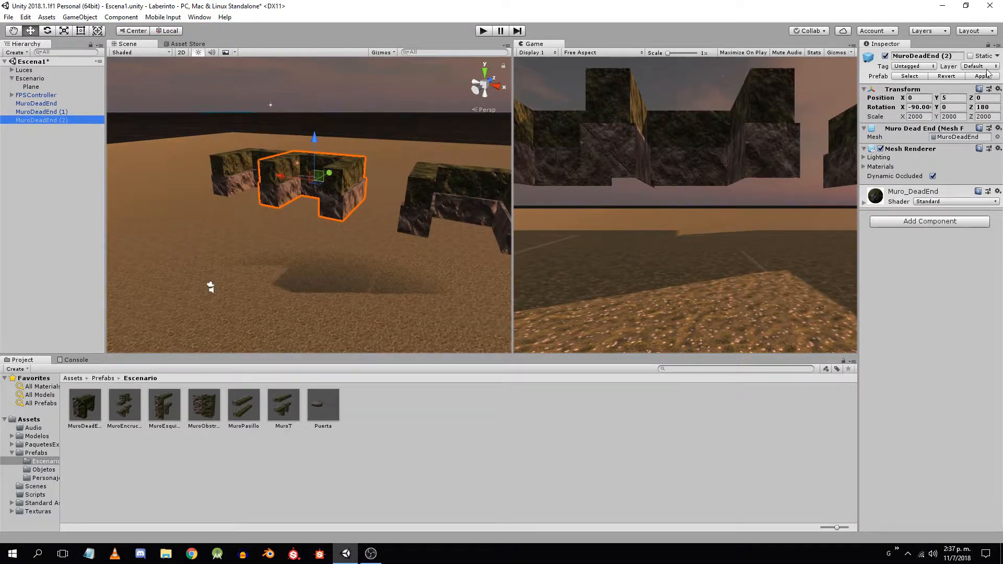
Delete the two extra MuroDeadEnd instances from the scene
key("Delete")
left_click(434, 181)
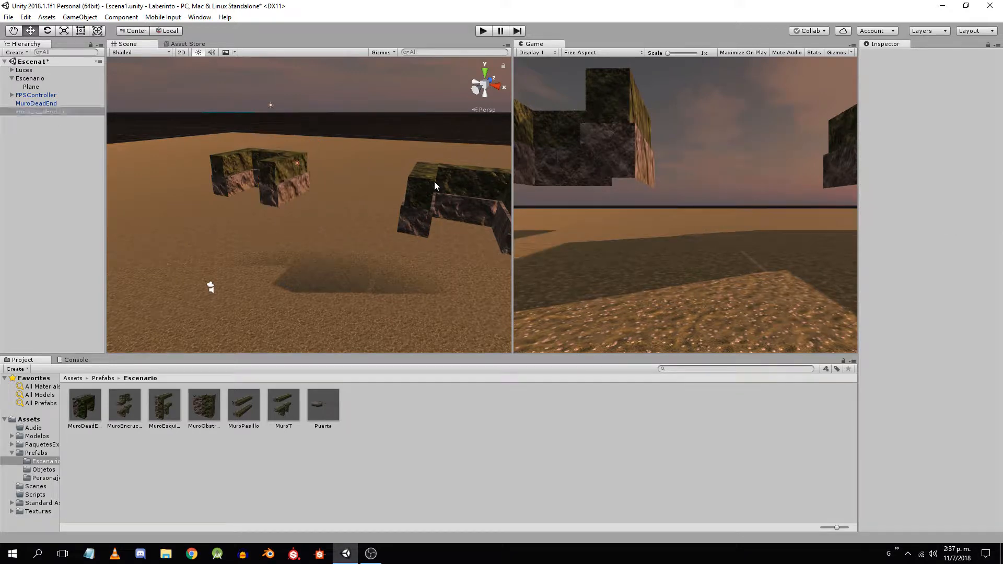
key("Delete")
Set the remaining wall's X and Y positions to 0 and apply the change to the MuroDeadEnd prefab
left_click(269, 183)
left_click(919, 97)
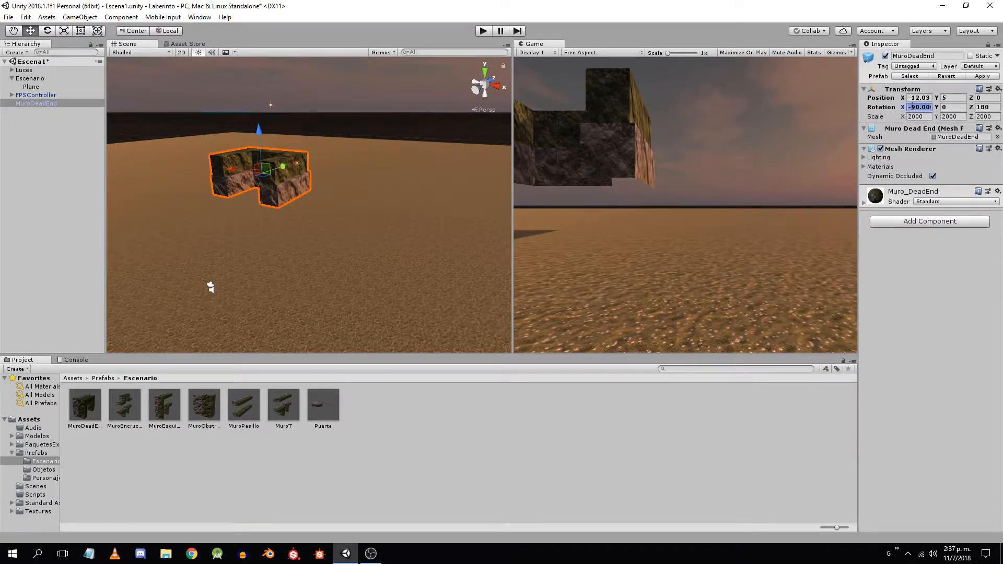
type("0")
left_click(963, 97)
type("0")
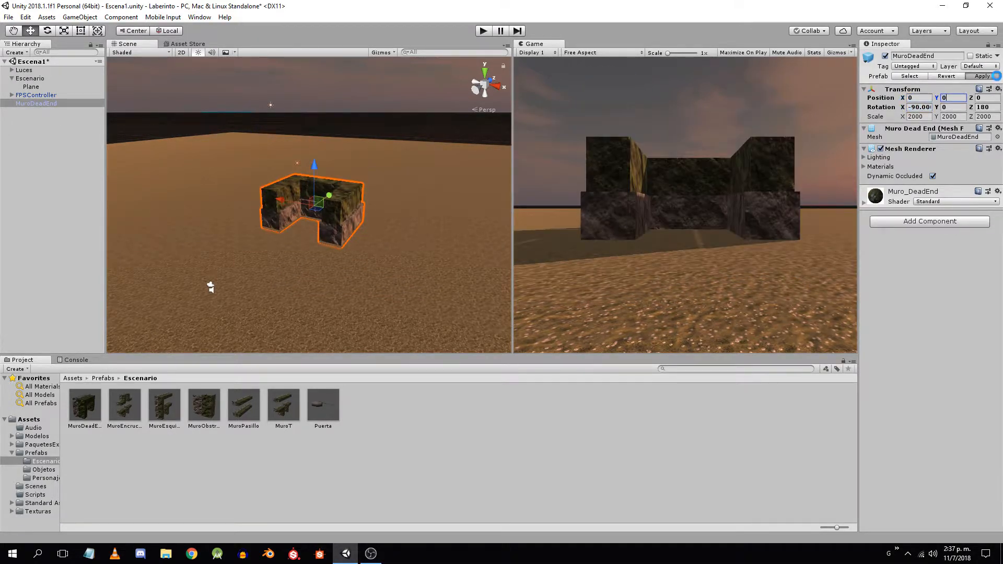
type("f")
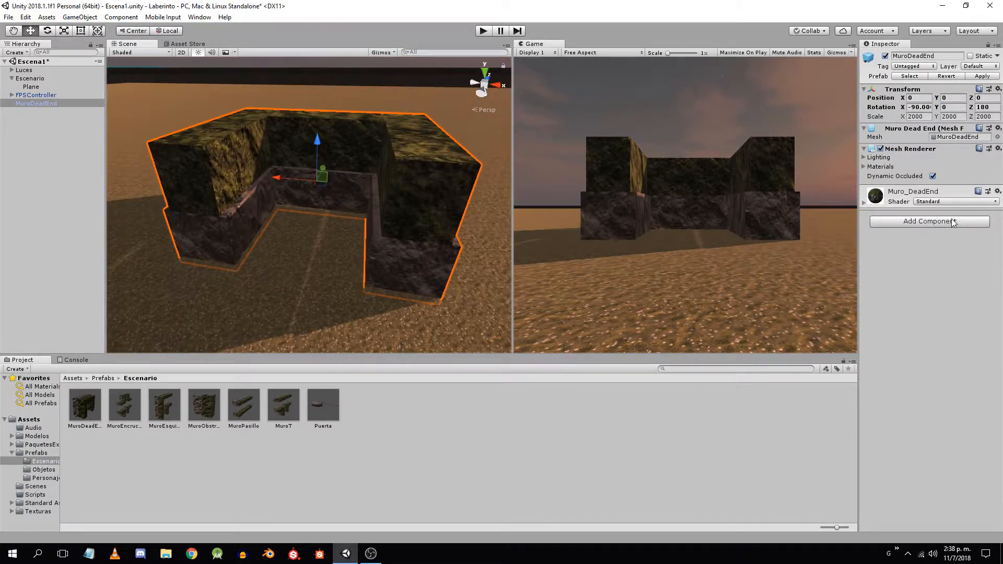
Add a Box Collider component to the MuroDeadEnd wall
left_click(953, 222)
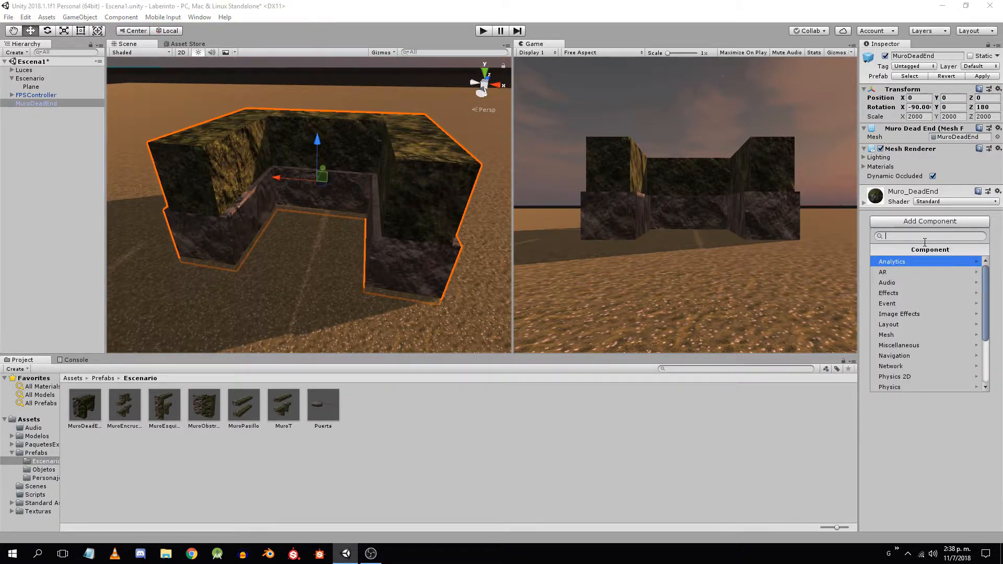
type("lli")
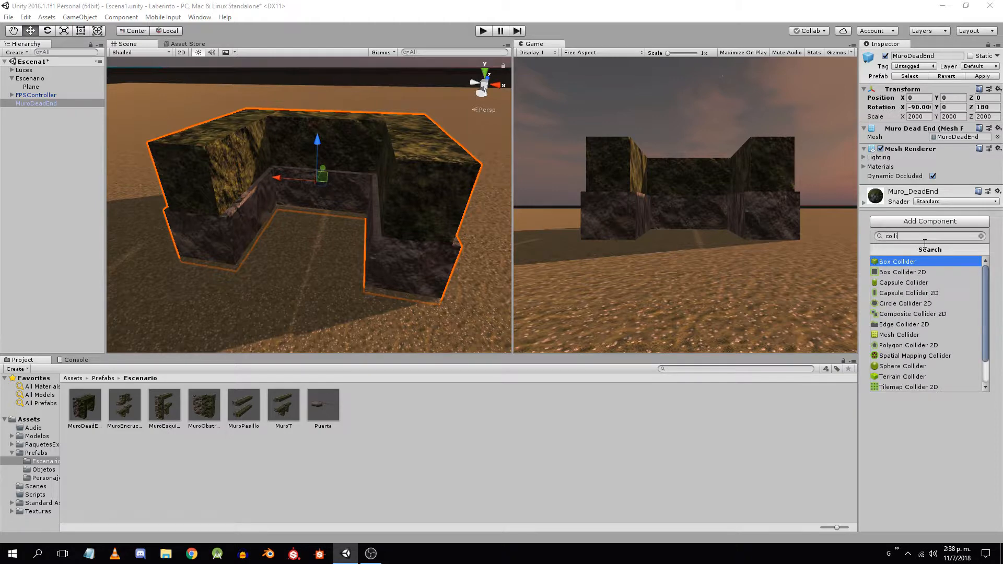
type("d")
left_click(913, 261)
Play the scene and walk the character into the wall's opening to test the Box Collider, then stop playing
left_click(486, 32)
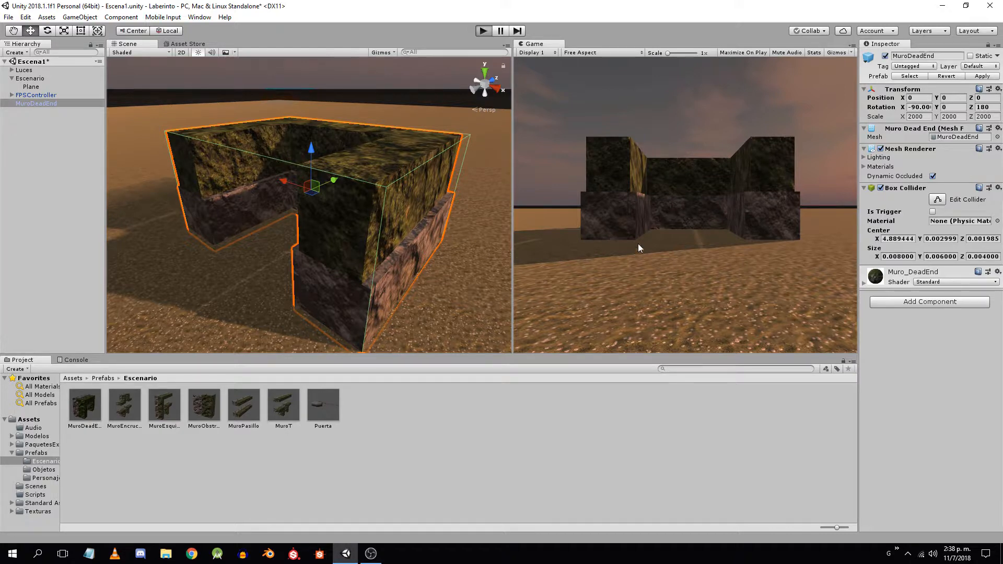
key("w")
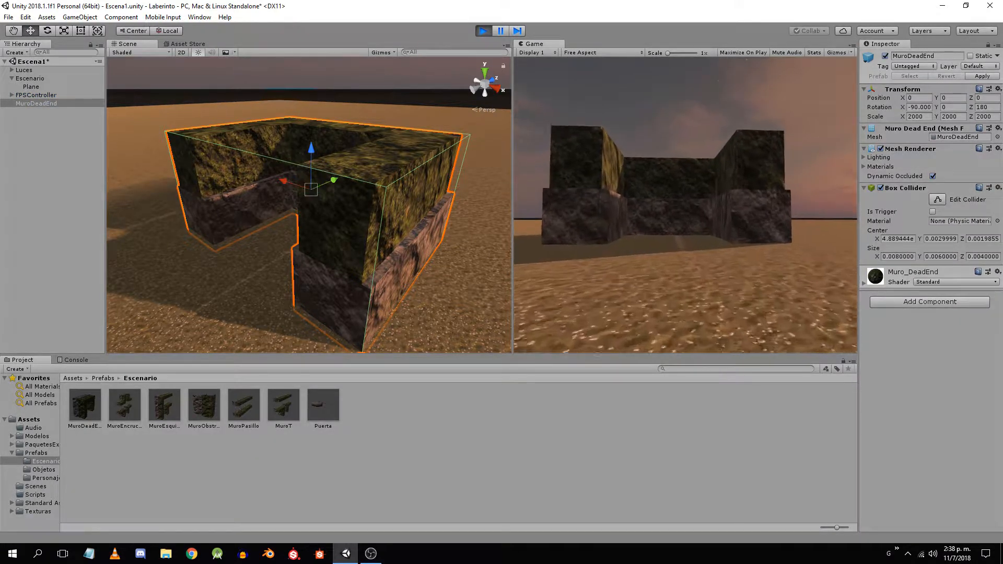
key("w")
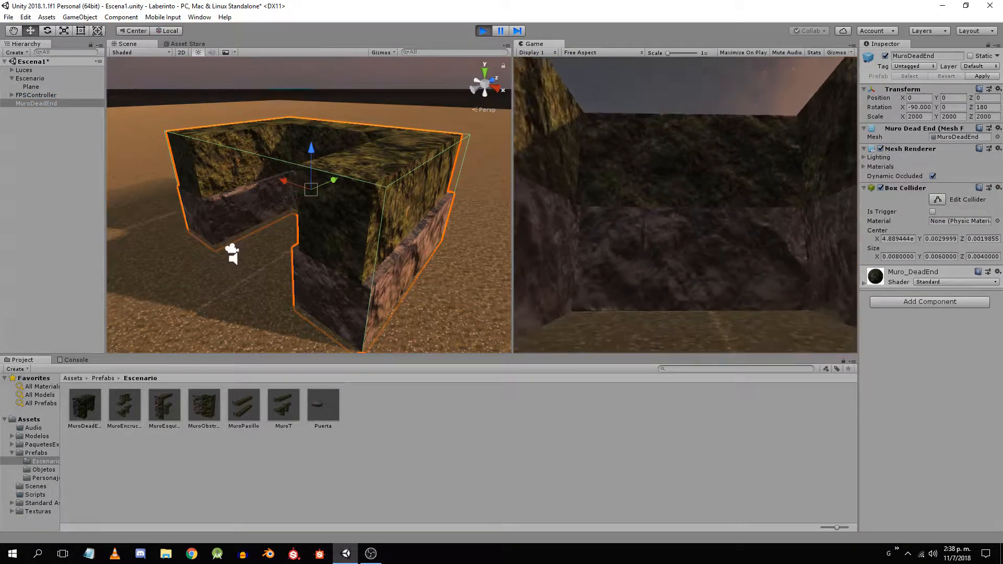
key("w")
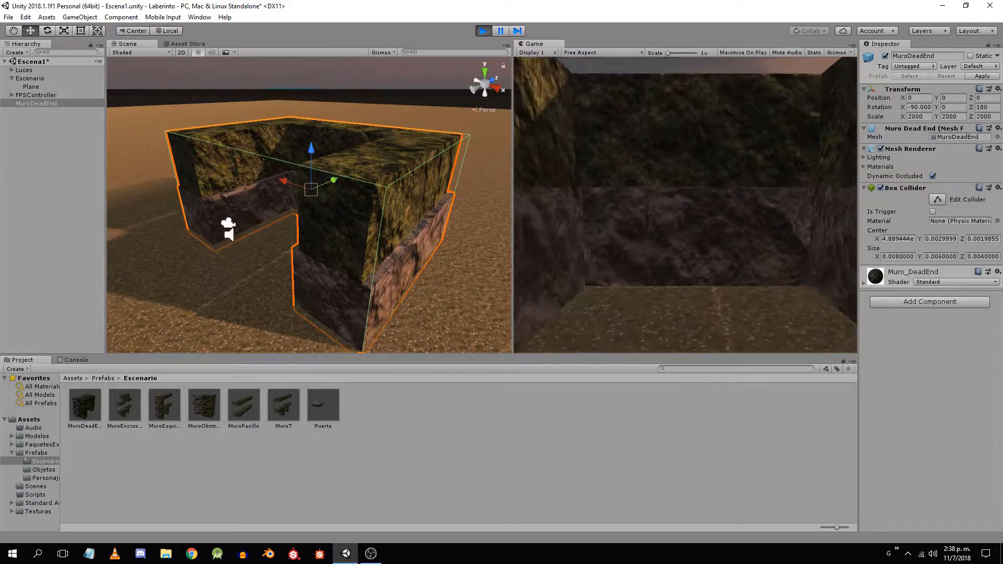
key("w")
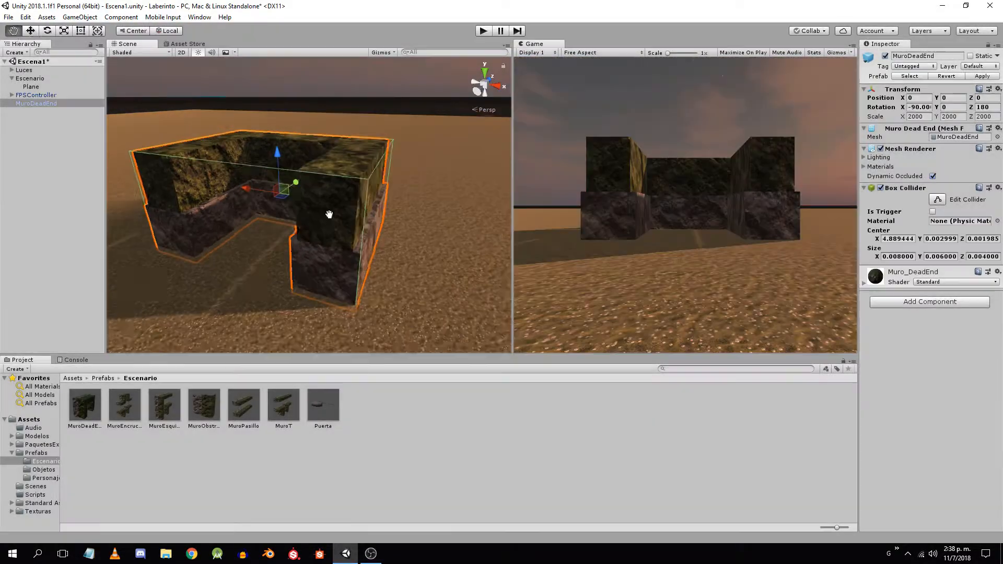
Shrink the Box Collider to the wall's positive-X side arm, with a center X of about 0.00299 and a size X of about 0.002018
left_click_drag(329, 214, 295, 217, "alt")
left_click(940, 199)
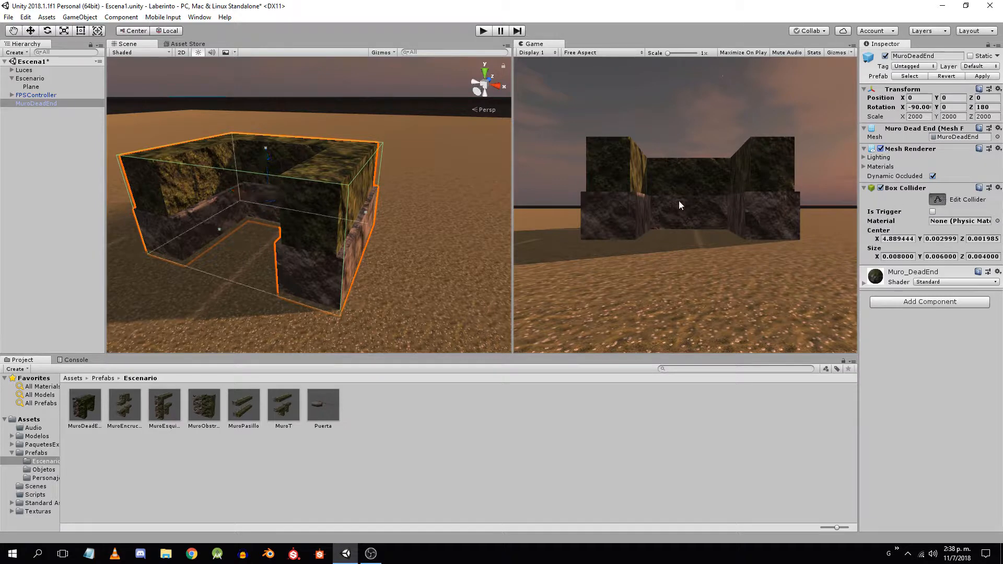
left_click_drag(365, 211, 192, 199)
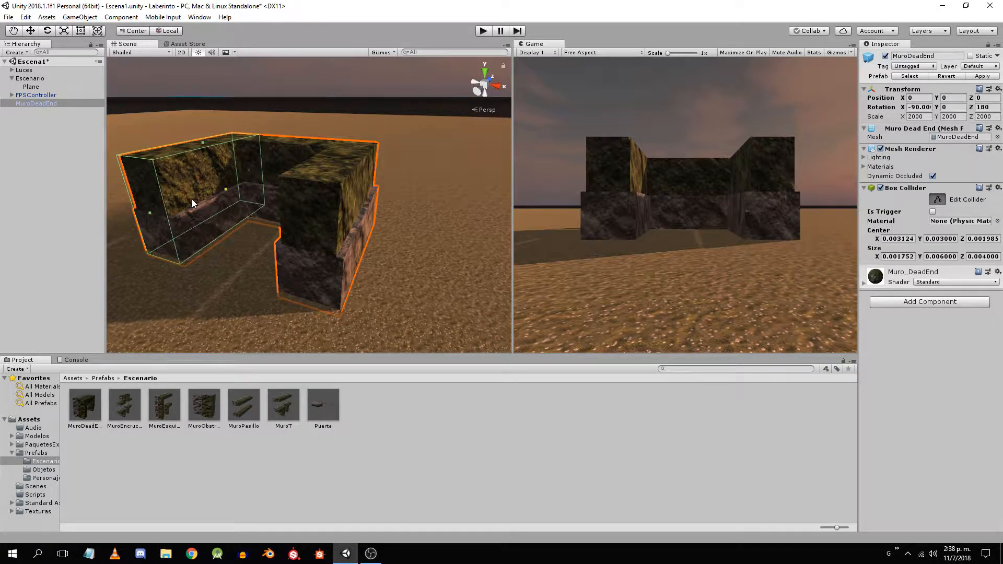
middle_click_drag(193, 199, 369, 213)
scroll(400, 184, "up", 2)
middle_click_drag(410, 183, 394, 176)
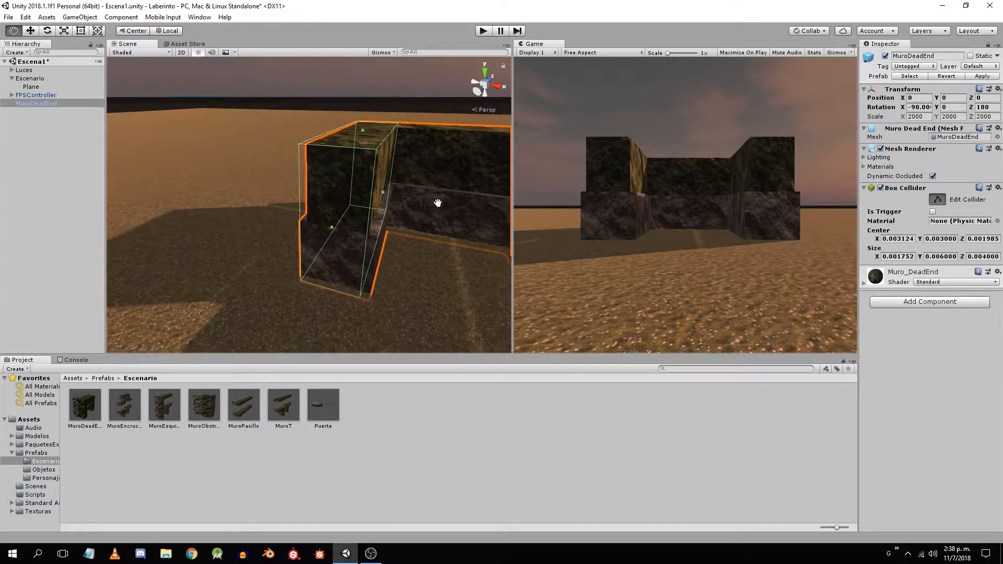
scroll(393, 177, "up", 1)
left_click_drag(390, 191, 399, 192)
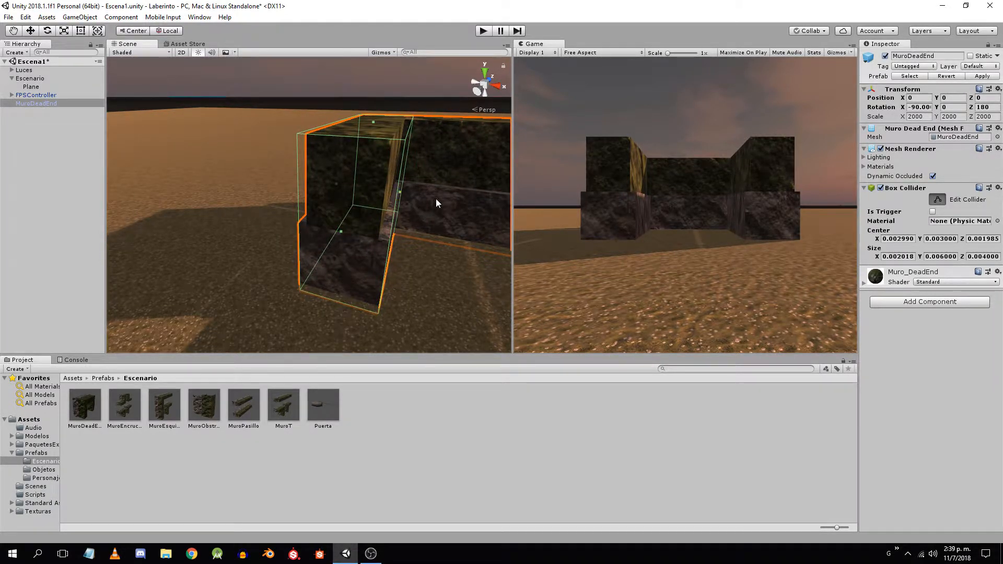
middle_click_drag(438, 199, 396, 217)
scroll(397, 218, "down", 2)
right_click_drag(397, 217, 451, 192)
left_click(938, 199)
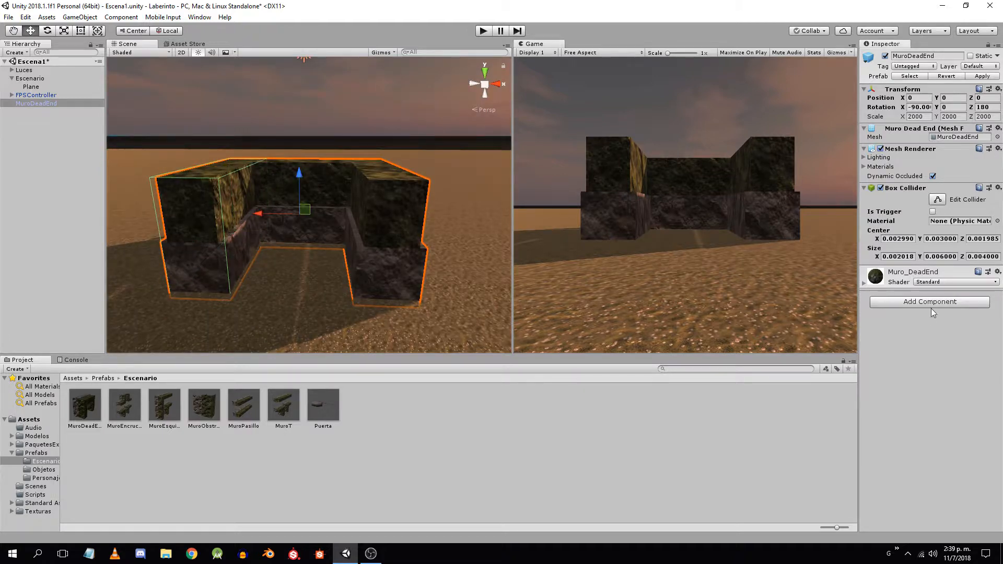
Add a second Box Collider to the wall and shrink it along X to fit the opposite side arm
left_click(934, 302)
left_click(908, 341)
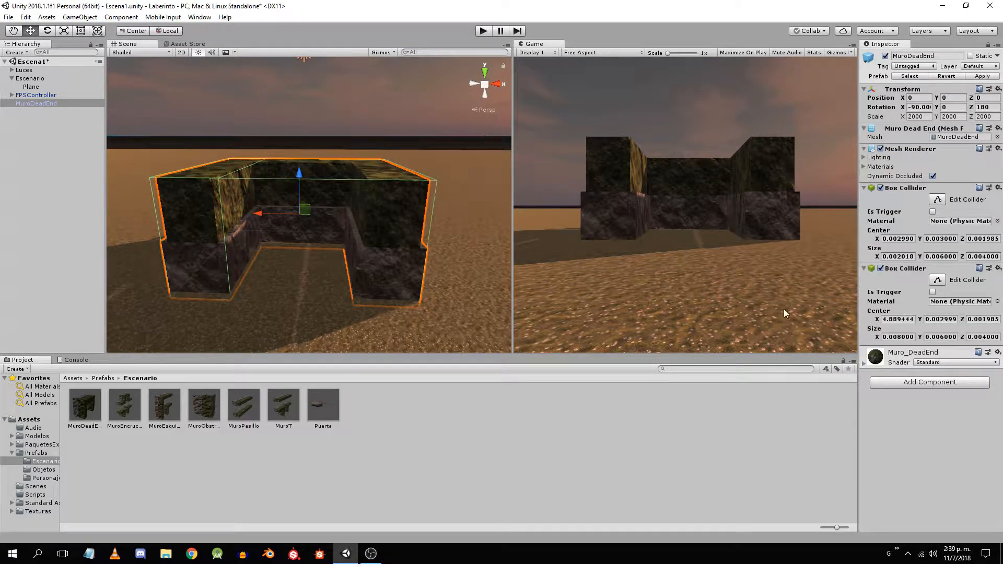
left_click(937, 280)
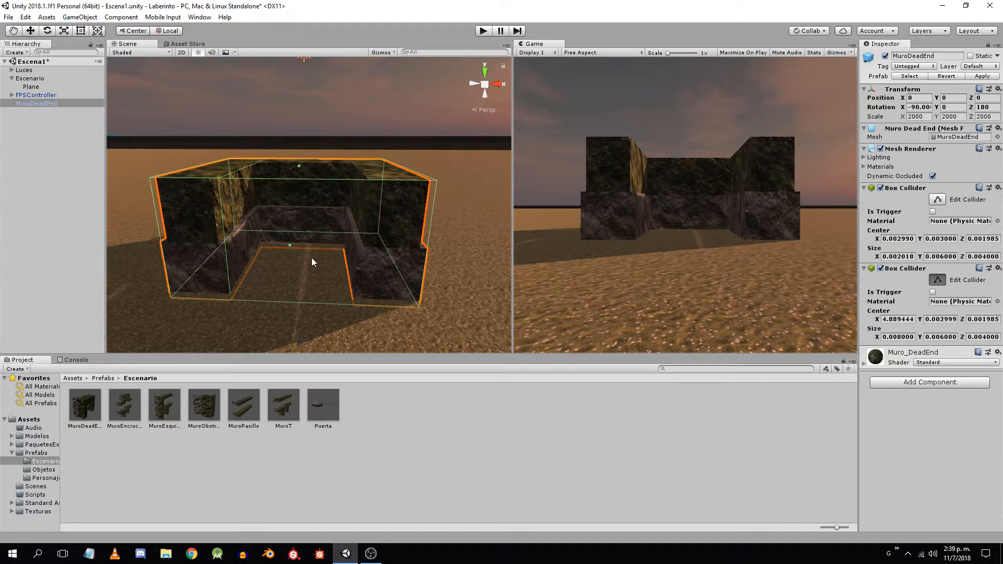
left_click_drag(206, 213, 339, 216)
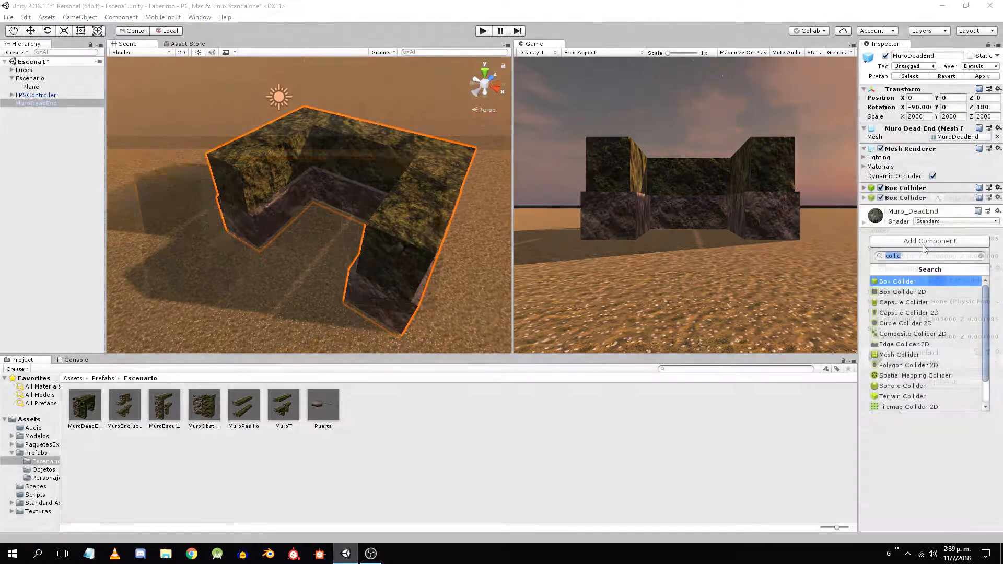
Add a third Box Collider to MuroDeadEnd and shrink it to the negative-X side arm, with center X about -0.003 and size X about 0.002
key("Escape")
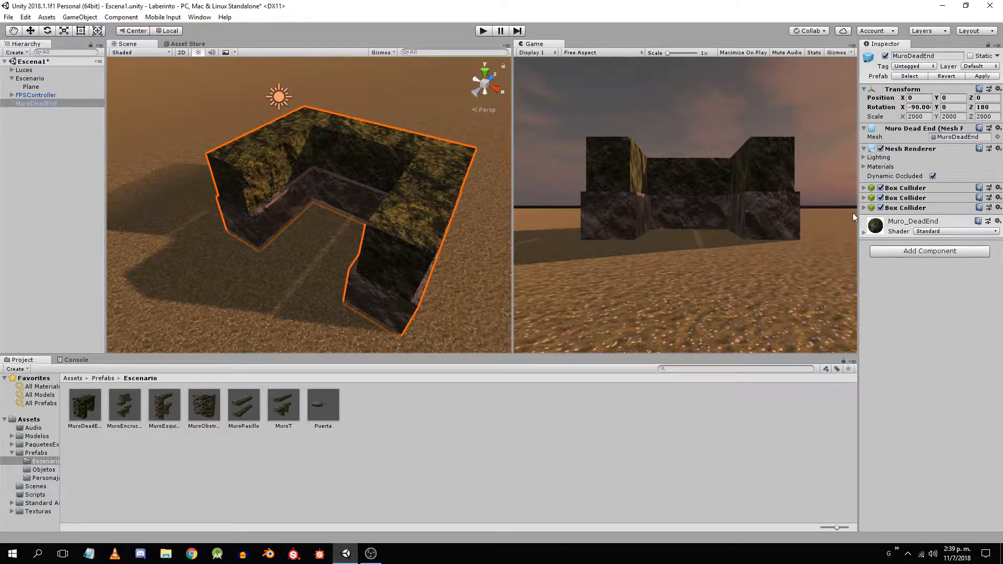
left_click(863, 207)
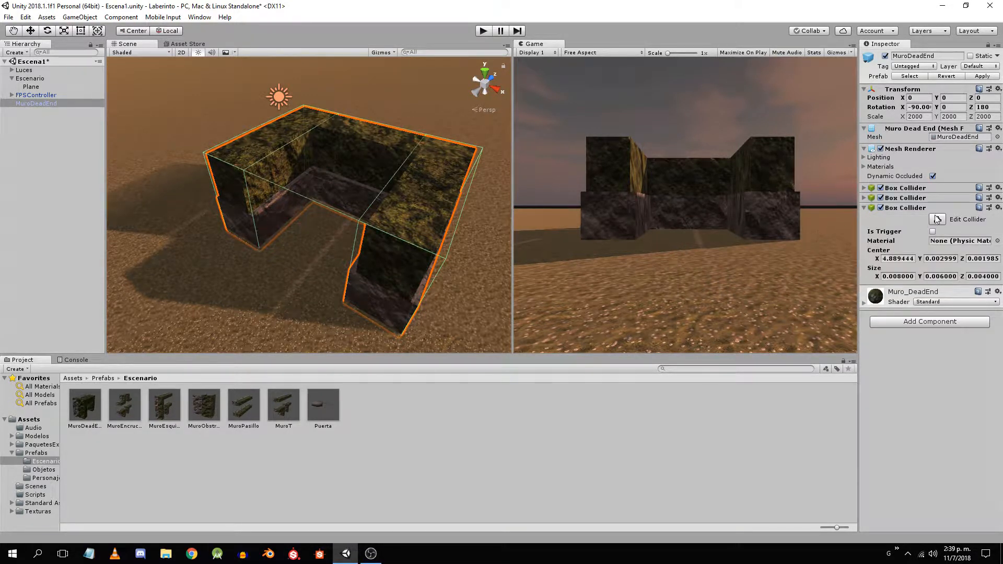
left_click(936, 219)
left_click_drag(295, 242, 367, 174)
left_click_drag(368, 175, 332, 211, "alt")
Play the scene and walk the character inside the wall to test the three Box Colliders, then stop playing
left_click(483, 31)
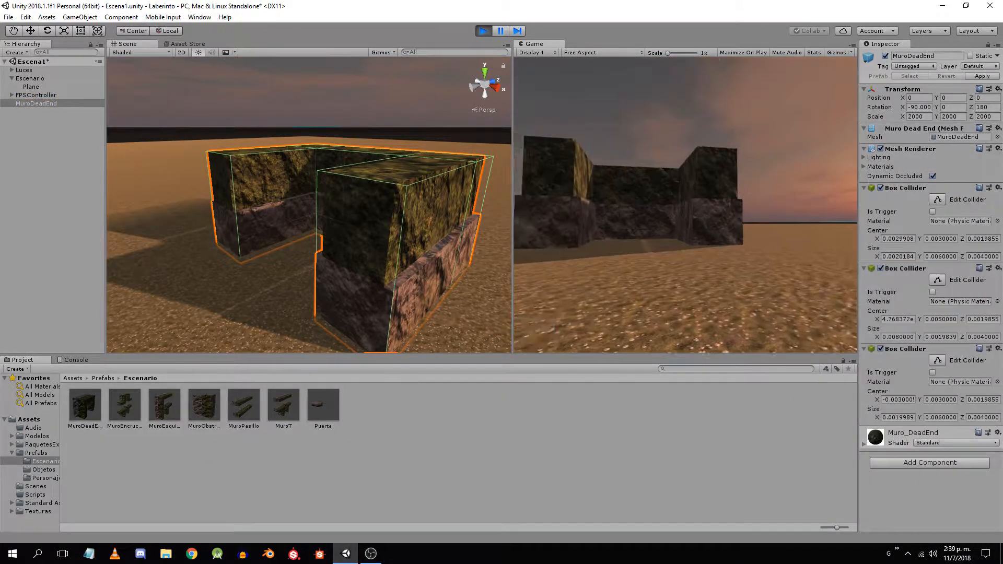
key("w")
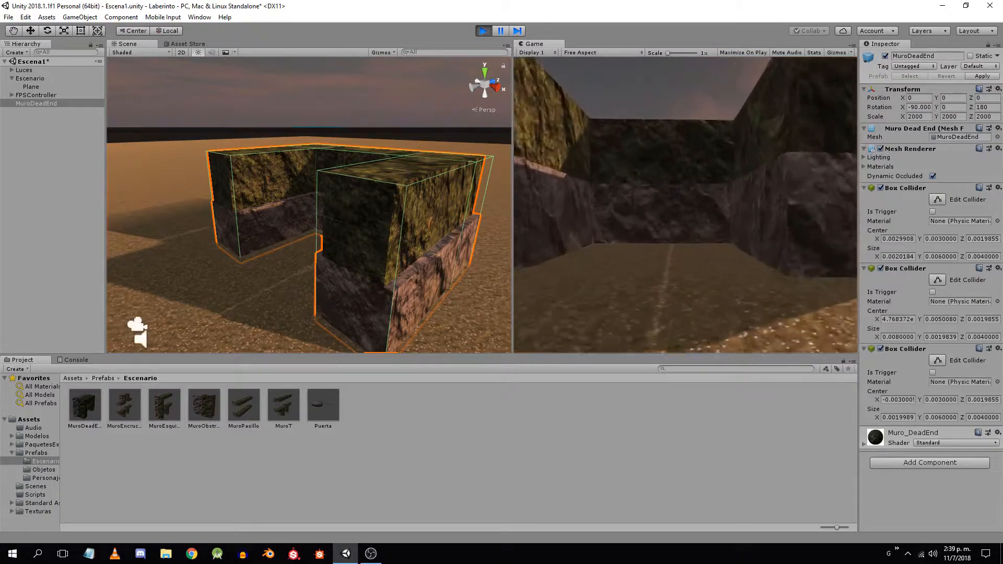
key("w")
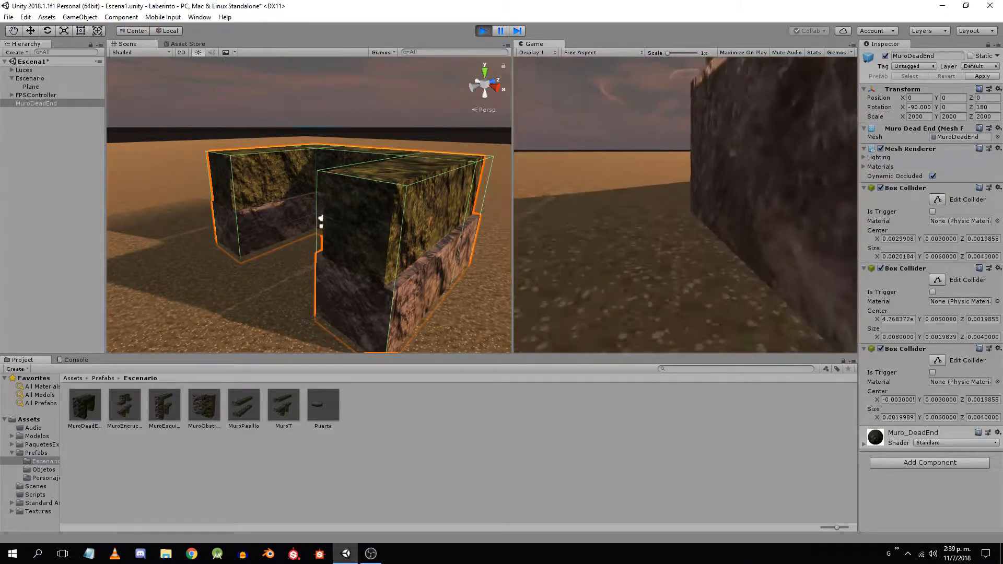
left_click(483, 30)
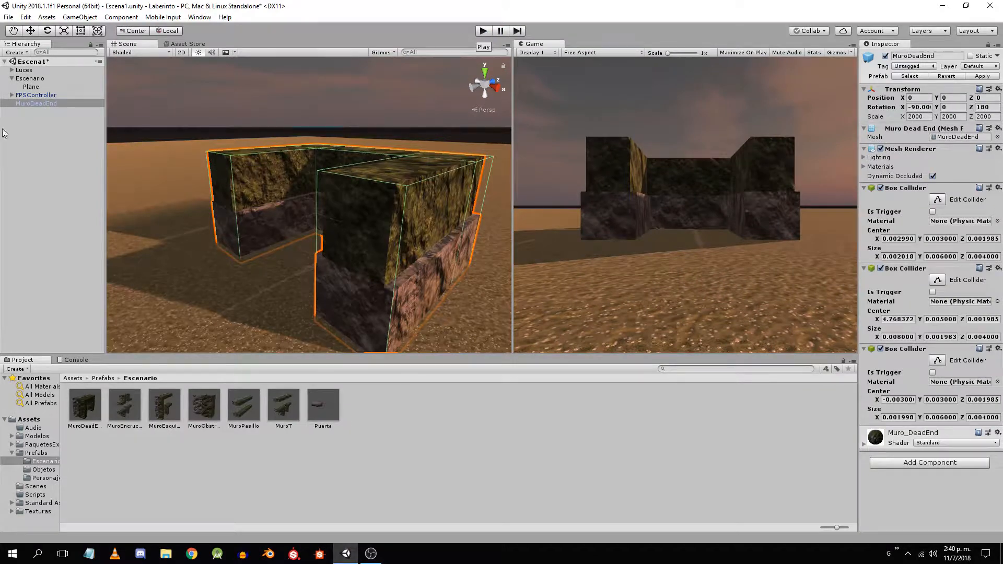
Remove all three Box Collider components from the MuroDeadEnd wall
left_click(32, 95)
left_click(32, 103)
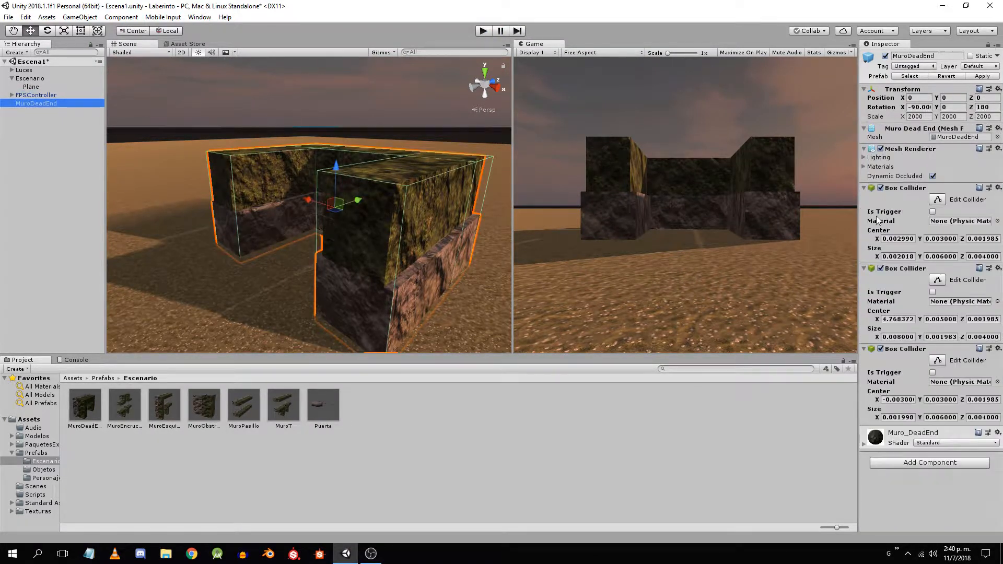
left_click(998, 188)
left_click(929, 214)
left_click(998, 188)
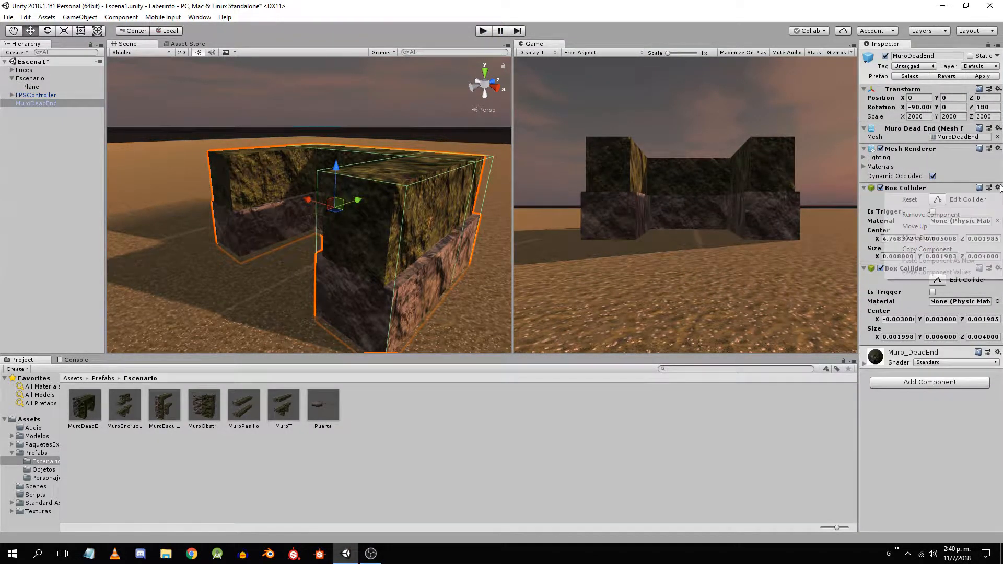
left_click(930, 214)
left_click(998, 188)
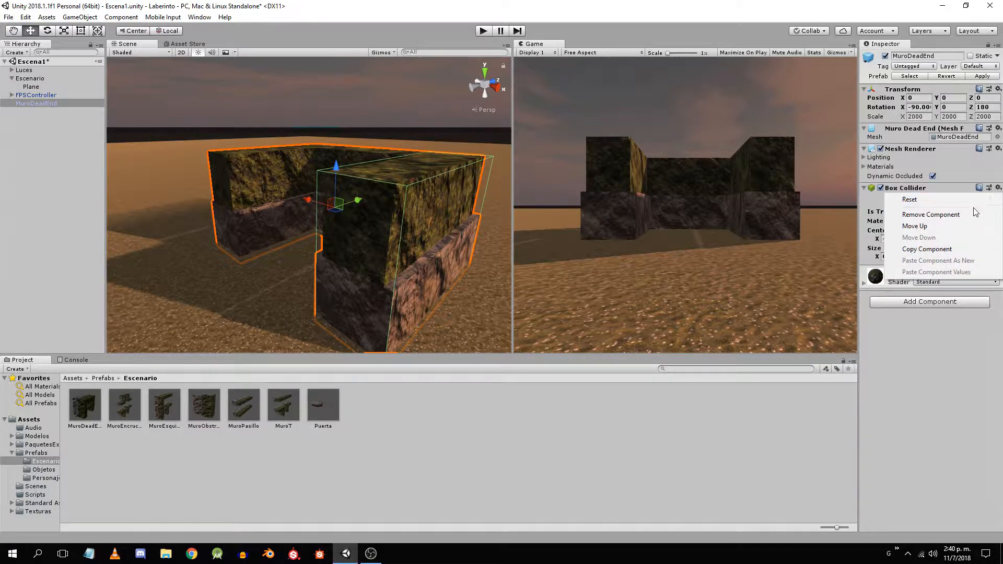
left_click(974, 213)
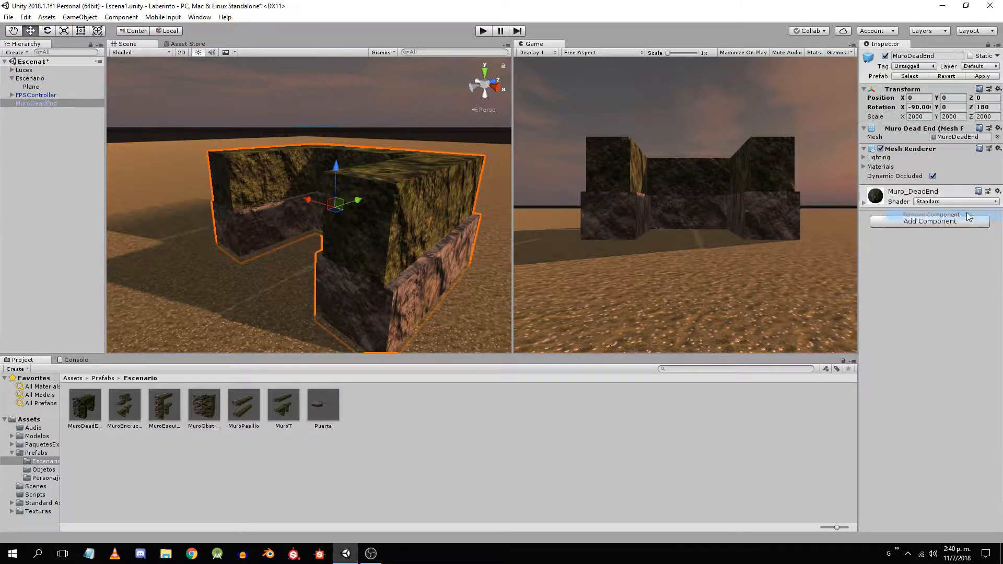
Add a Mesh Collider to MuroDeadEnd and temporarily disable its Mesh Renderer to inspect the collider's wireframe
left_click(914, 221)
left_click(897, 334)
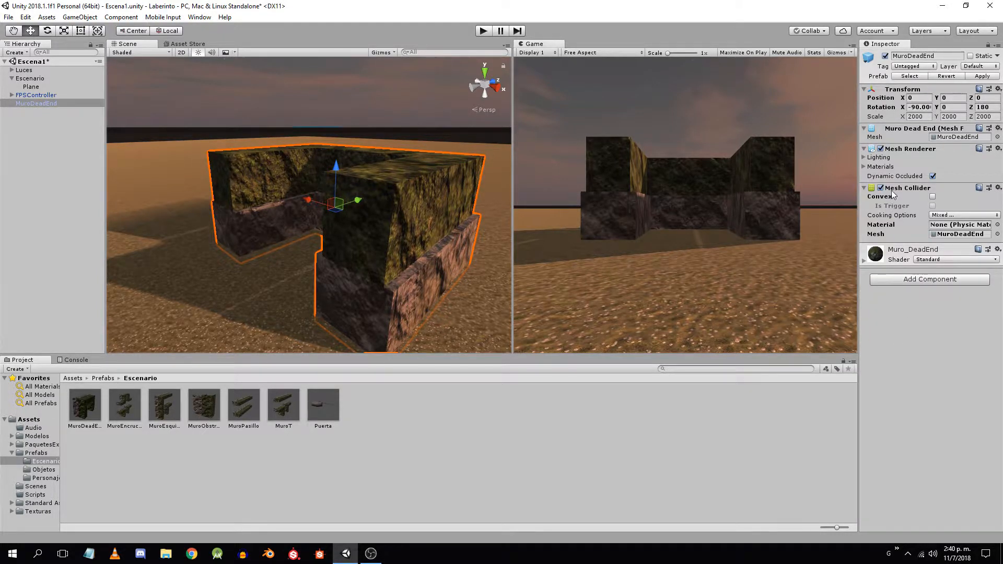
left_click(881, 148)
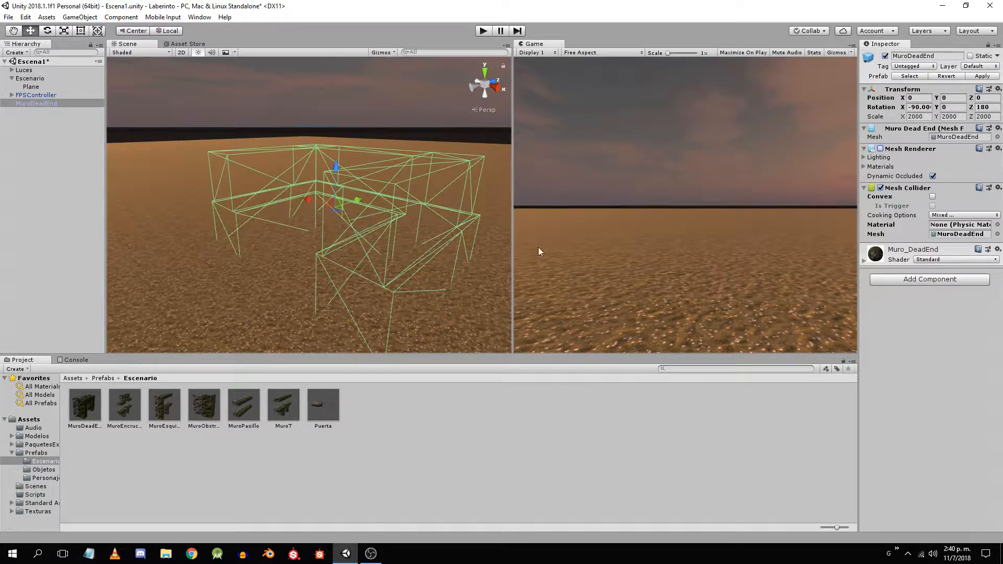
left_click_drag(485, 230, 352, 185, "alt")
scroll(351, 181, "up", 2)
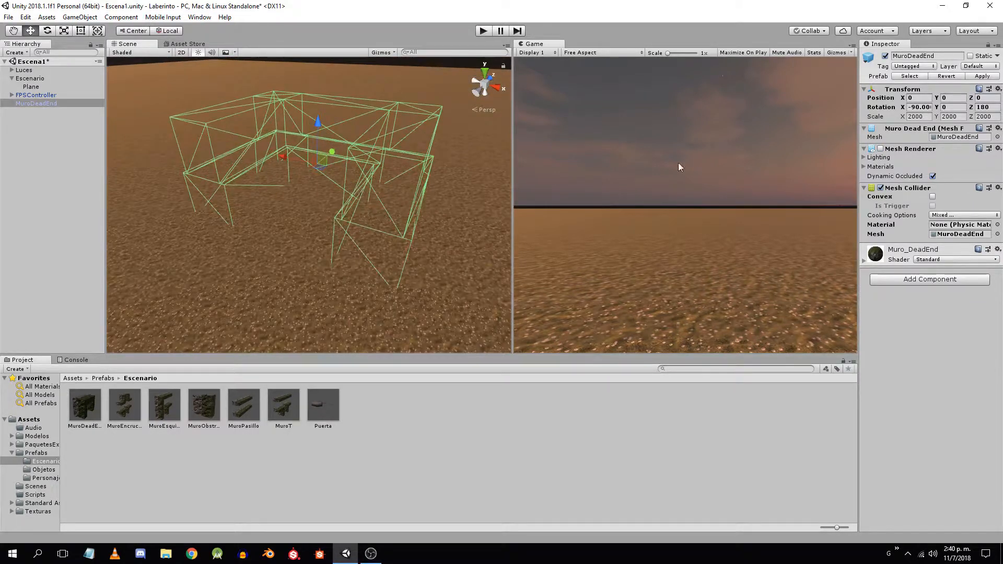
left_click(879, 149)
right_click_drag(241, 224, 220, 157)
middle_click_drag(344, 277, 361, 234)
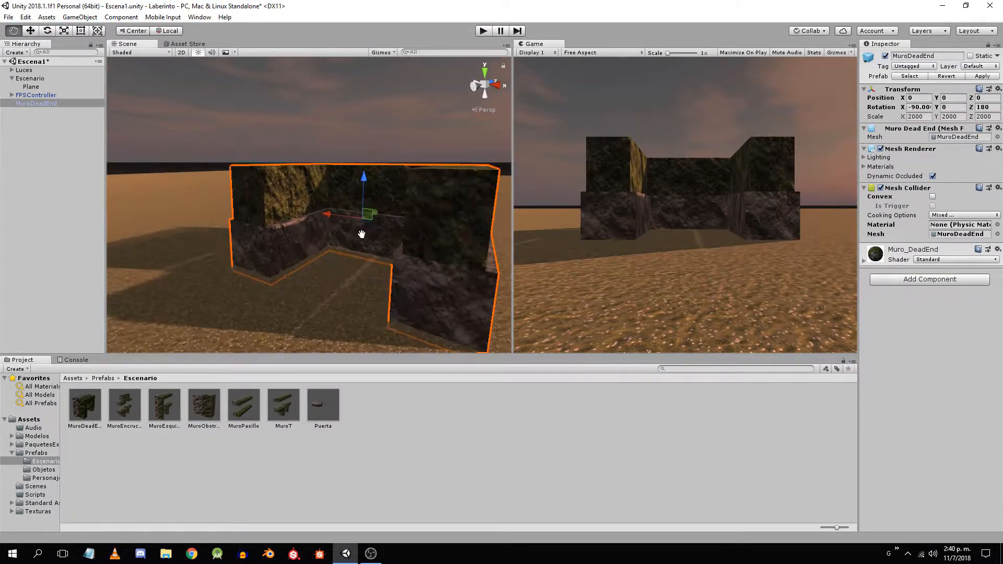
key("f")
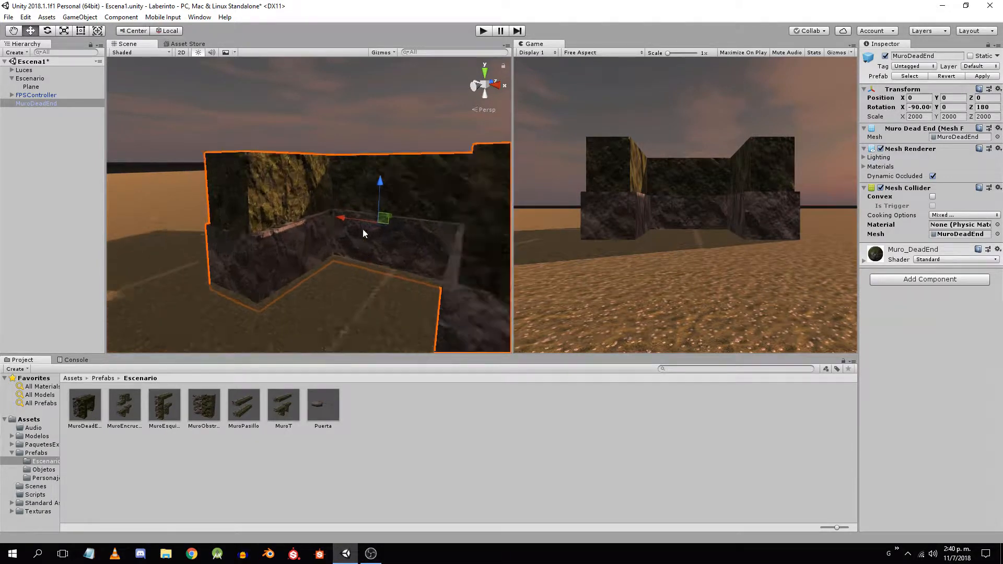
Apply the new Mesh Collider from the MuroDeadEnd instance to its prefab, checking the prefab asset before and after
left_click(81, 409)
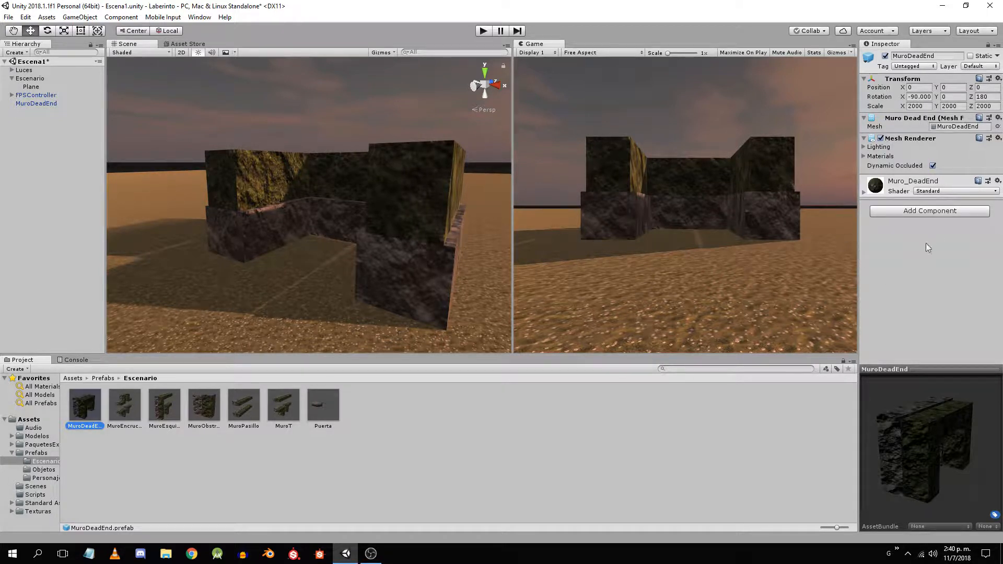
left_click(26, 103)
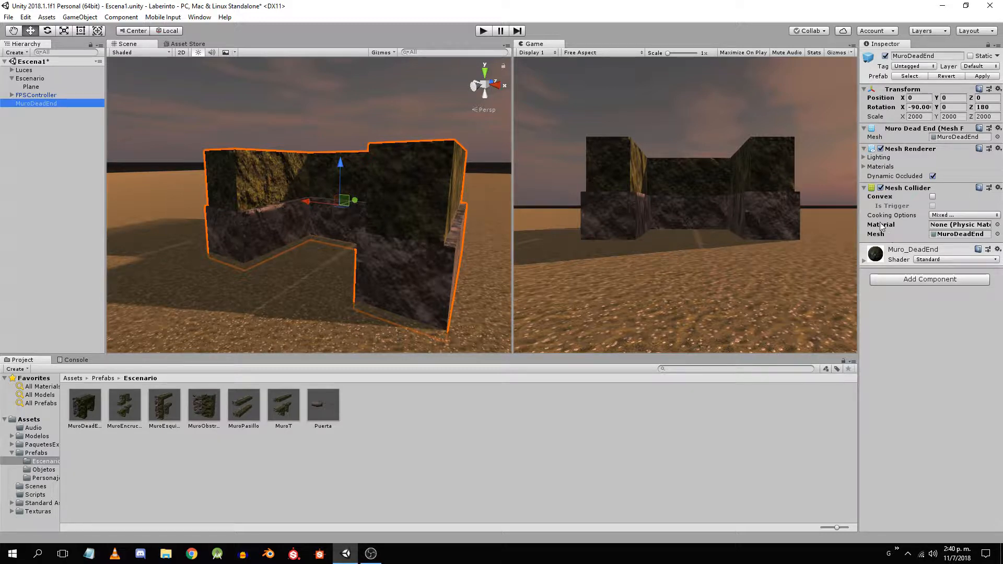
left_click(981, 77)
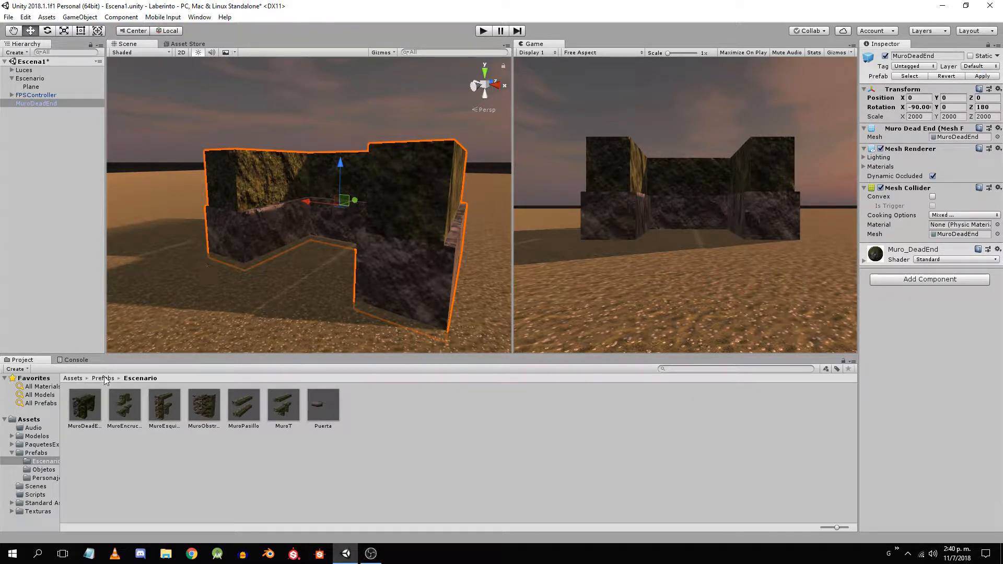
left_click(86, 405)
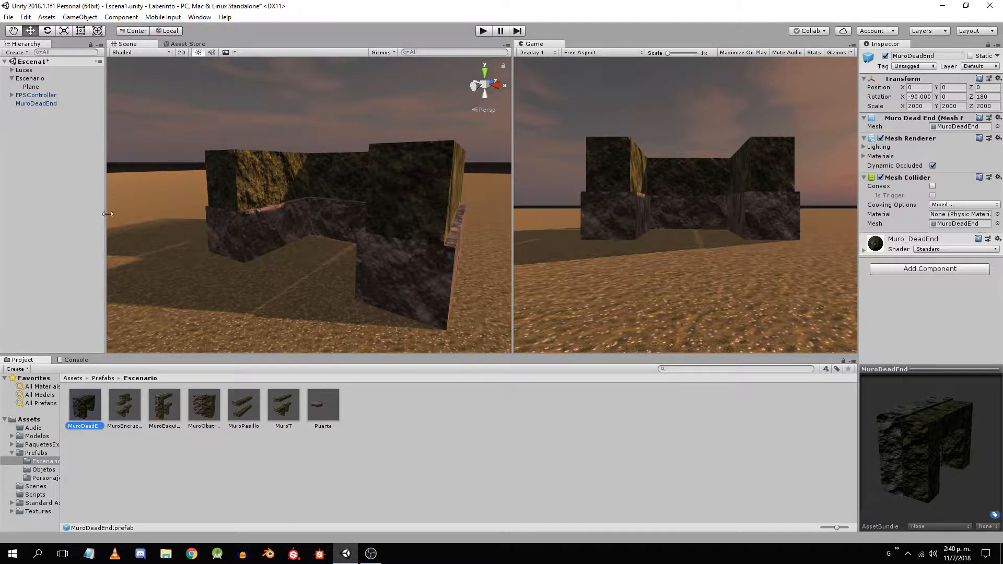
Delete the MuroDeadEnd wall from the scene and bring in the MuroEncrucijada prefab
scroll(368, 164, "down", 4)
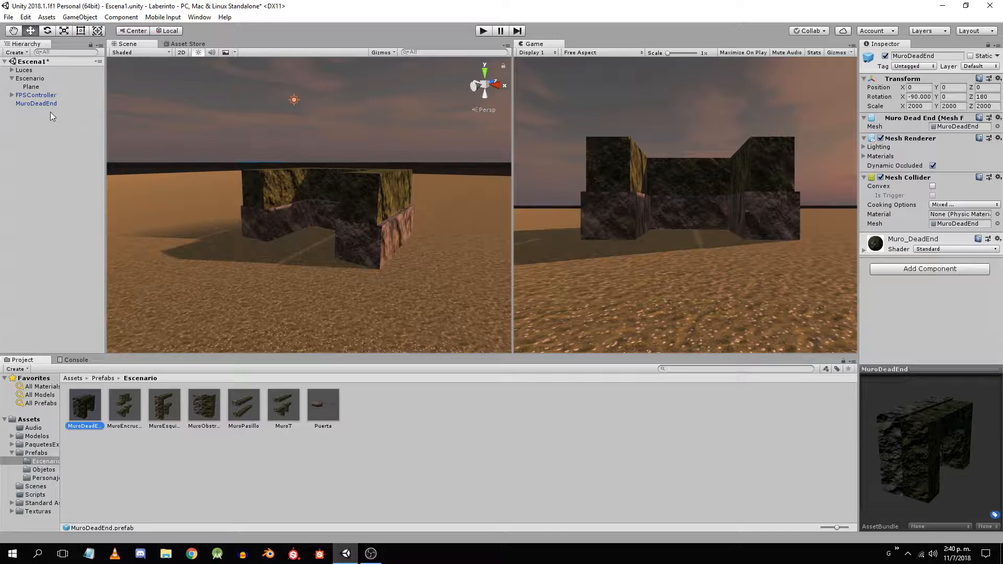
left_click(32, 104)
key("Delete")
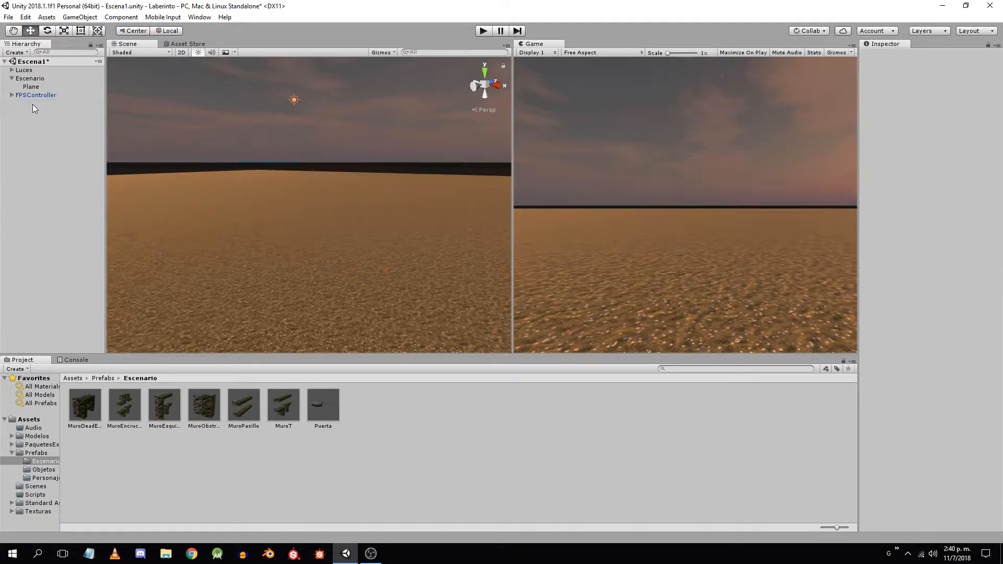
left_click_drag(127, 412, 27, 160)
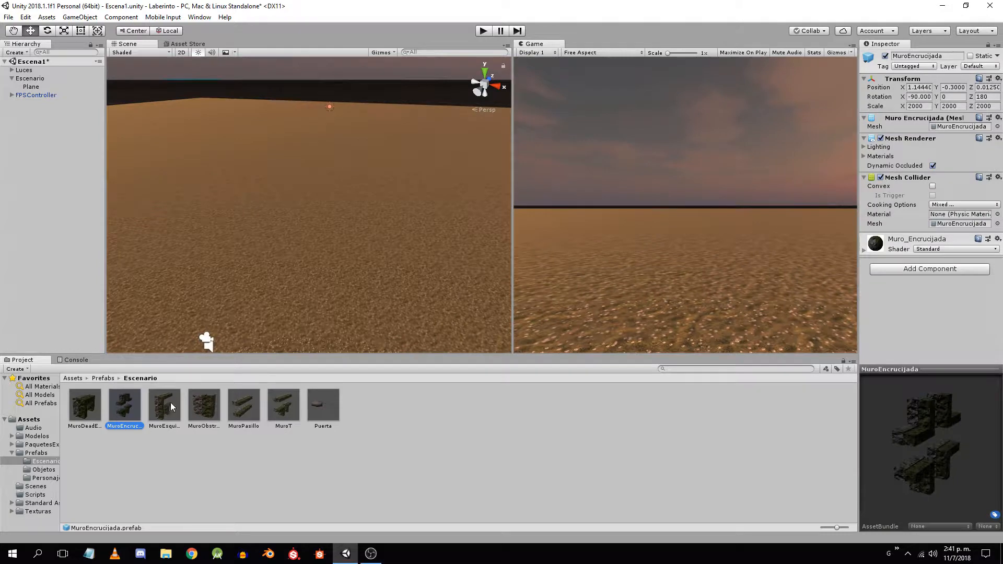
Place the MuroEsquina prefab in the scene and set its position to 0, 0, 0
left_click(169, 404)
left_click_drag(169, 404, 18, 194)
left_click(918, 98)
type("0")
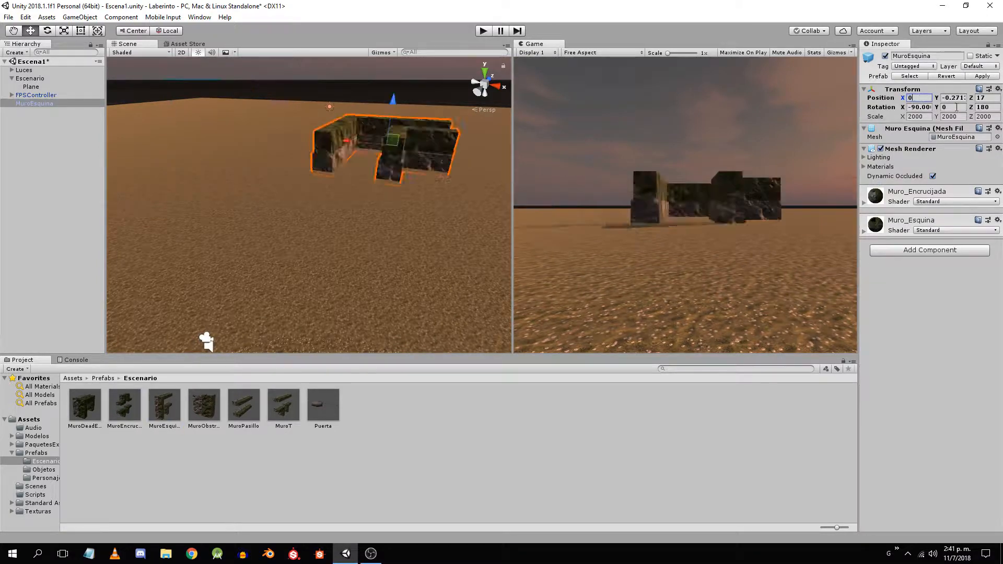
key("Tab")
type("0")
key("Tab")
type("0")
middle_click_drag(368, 185, 332, 214)
scroll(331, 214, "up", 3)
Add a Mesh Collider to the MuroEsquina wall and apply the change to its prefab
left_click(925, 251)
type("mesh col")
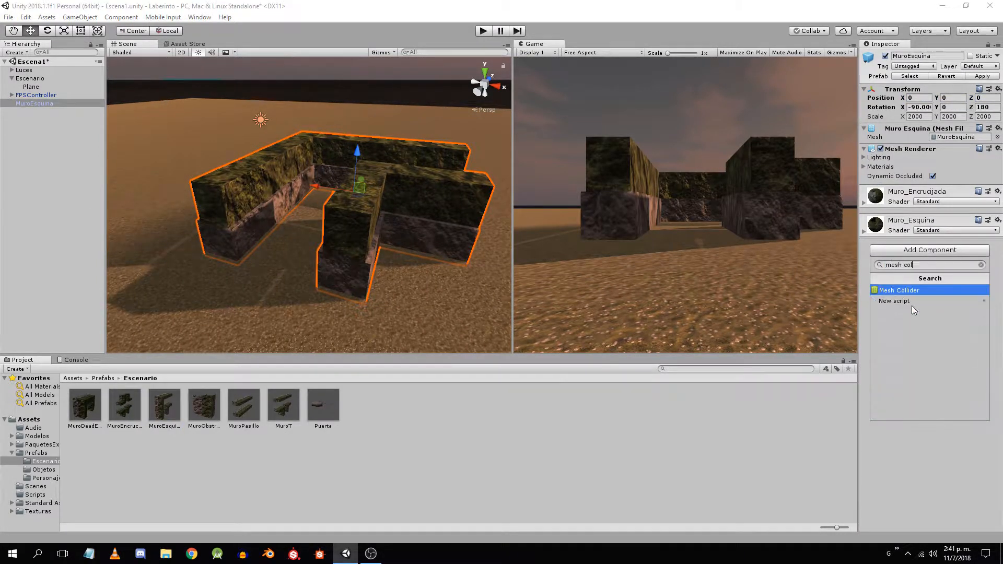
key("Return")
Replace MuroEsquina in the scene with the MuroEncrucijada prefab at position 0, 0, 0 and apply its changes to the prefab
left_click(34, 103)
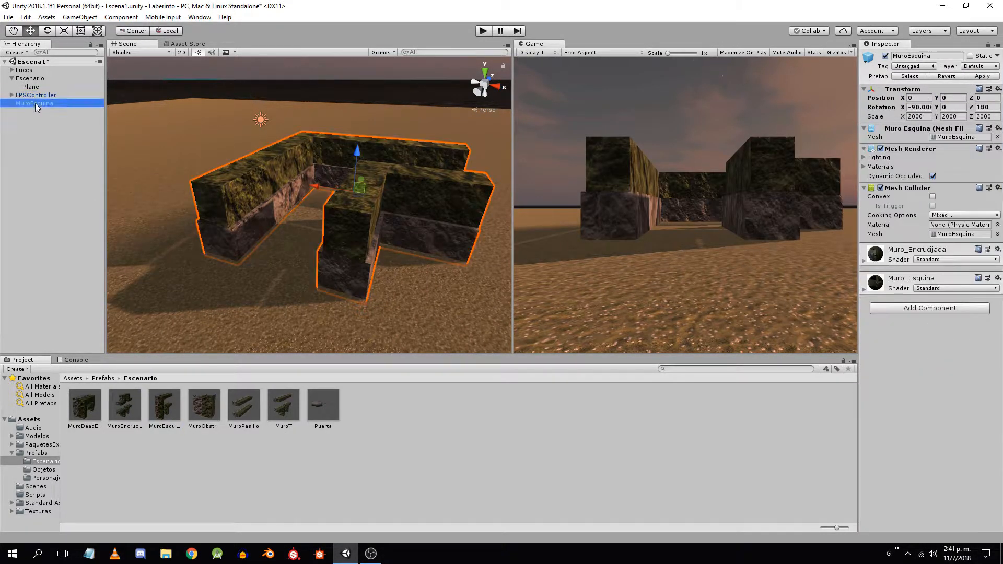
key("Delete")
left_click(125, 406)
left_click_drag(131, 412, 33, 157)
left_click(918, 98)
type("0\t0\t0")
left_click(981, 78)
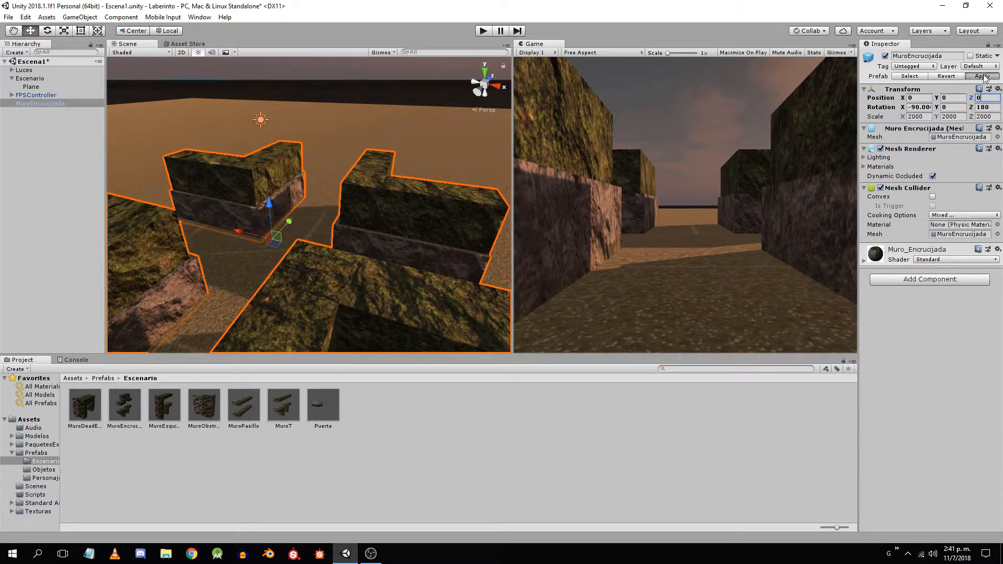
Replace MuroEncrucijada in the scene with the MuroObstruccion prefab, positioned at 0, 0, 0
left_click(49, 103)
key("Delete")
left_click_drag(192, 397, 46, 167)
left_click(926, 98)
type("0")
key("Tab")
type("0\t0")
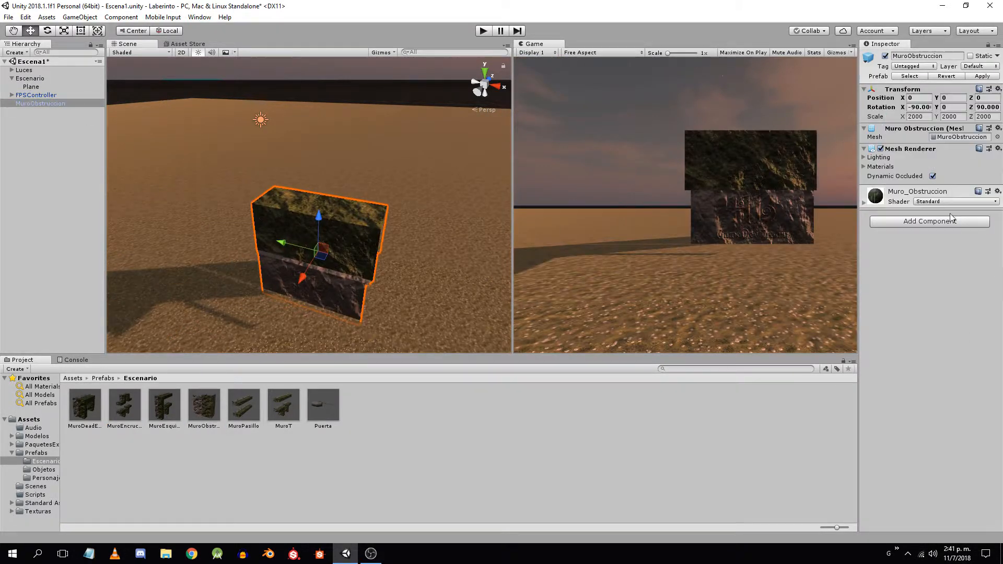
Add a Mesh Collider to the MuroObstruccion wall and apply the change to its prefab
left_click(950, 222)
type("mesh co")
key("Return")
left_click(880, 150)
left_click(879, 150)
left_click(979, 77)
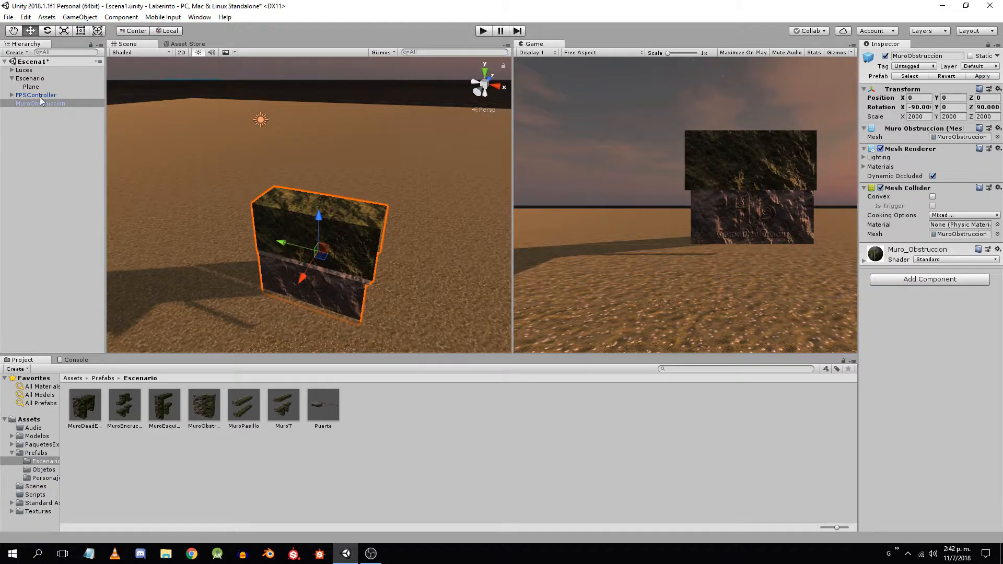
Replace MuroObstruccion in the scene with the MuroPasillo prefab, positioned at 0, 0, 0
left_click(41, 103)
key("Delete")
left_click_drag(244, 404, 47, 157)
left_click(917, 97)
type("0\t0\t0")
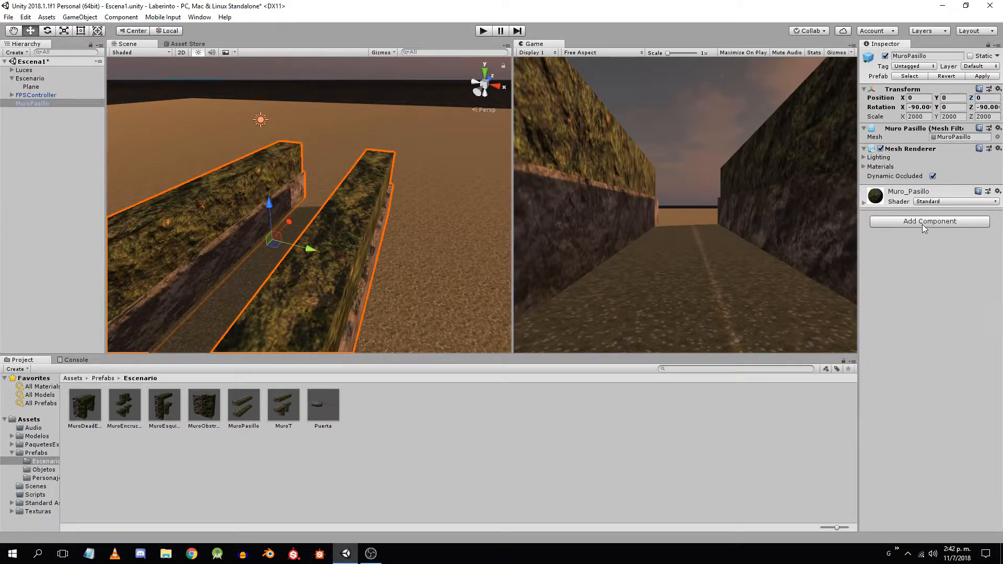
Add a Mesh Collider to the MuroPasillo wall and apply the change to its prefab
left_click(922, 224)
key("Return")
left_click(880, 149)
left_click(880, 150)
left_click(980, 77)
Replace MuroPasillo in the scene with the MuroT prefab, positioned at 0, 0, 0
left_click(34, 103)
key("Delete")
left_click_drag(282, 405, 156, 172)
left_click(918, 98)
type("0\t0\t0")
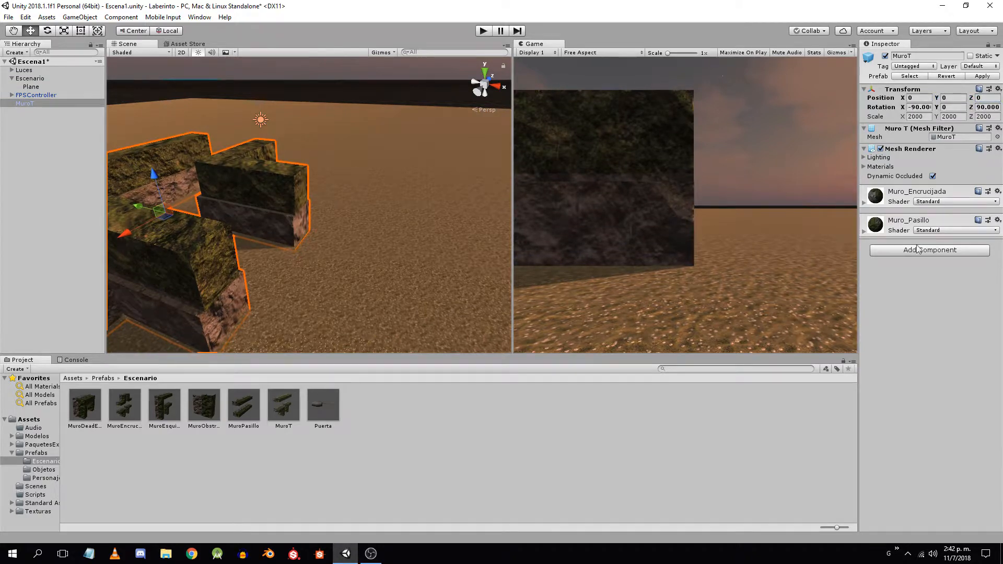
Add a Mesh Collider to the MuroT wall and apply the change to its prefab
left_click(917, 250)
key("Return")
left_click(980, 76)
Replace MuroT in the scene with the Puerta prefab, positioned at 0, 0, 0
scroll(434, 137, "down", 5)
left_click(347, 210)
key("Delete")
left_click(311, 418)
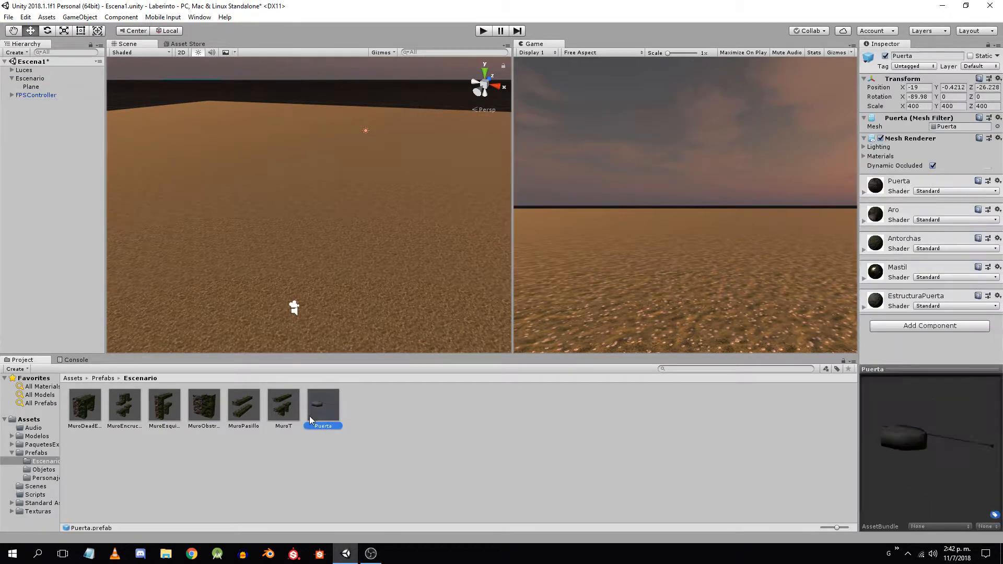
left_click_drag(311, 418, 27, 212)
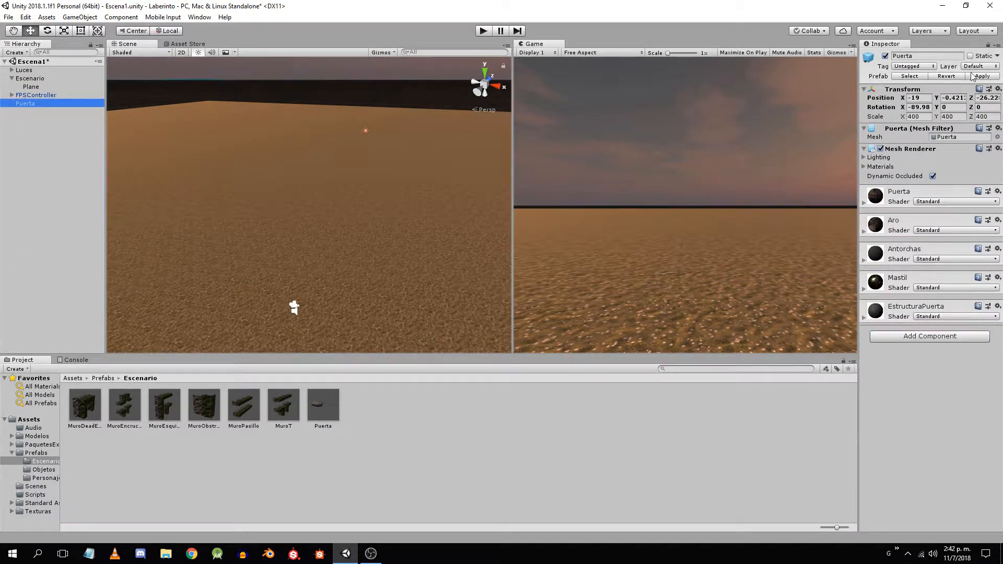
left_click(915, 98)
type("0")
left_click(953, 98)
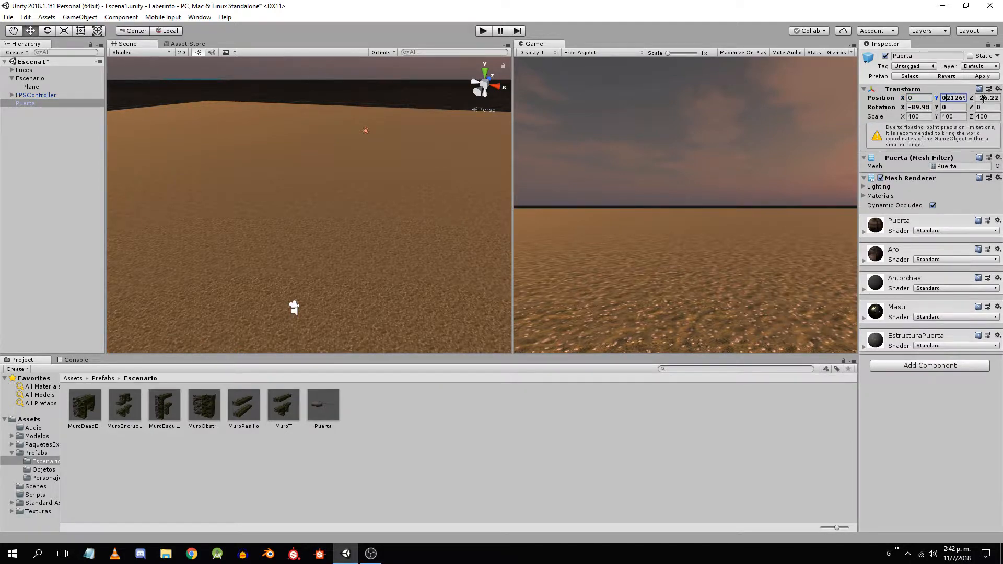
double_click(952, 98)
type("0")
left_click(985, 98)
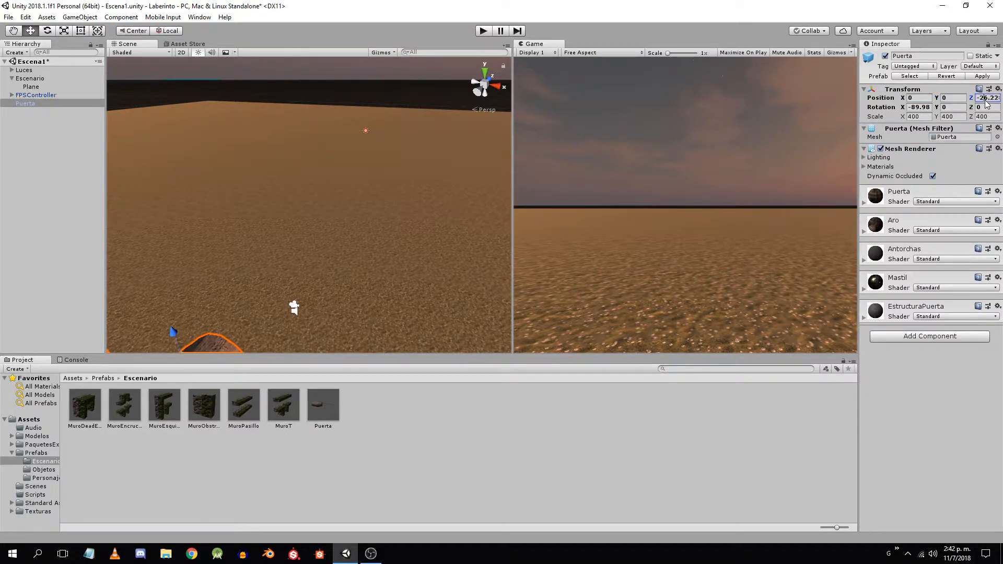
type("0")
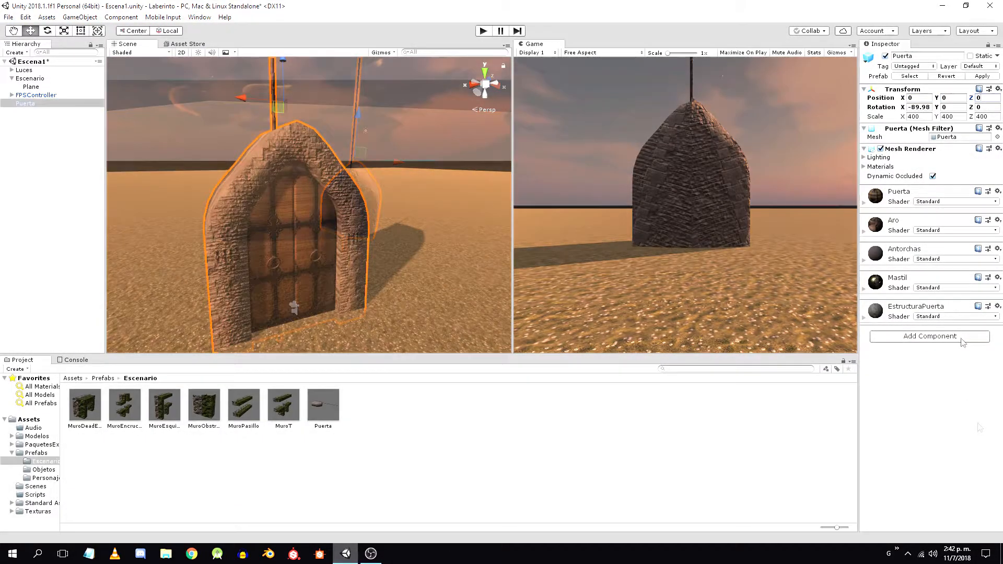
Try a Mesh Collider on the Puerta door and hide its Mesh Renderer to inspect the collider shape
left_click(960, 338)
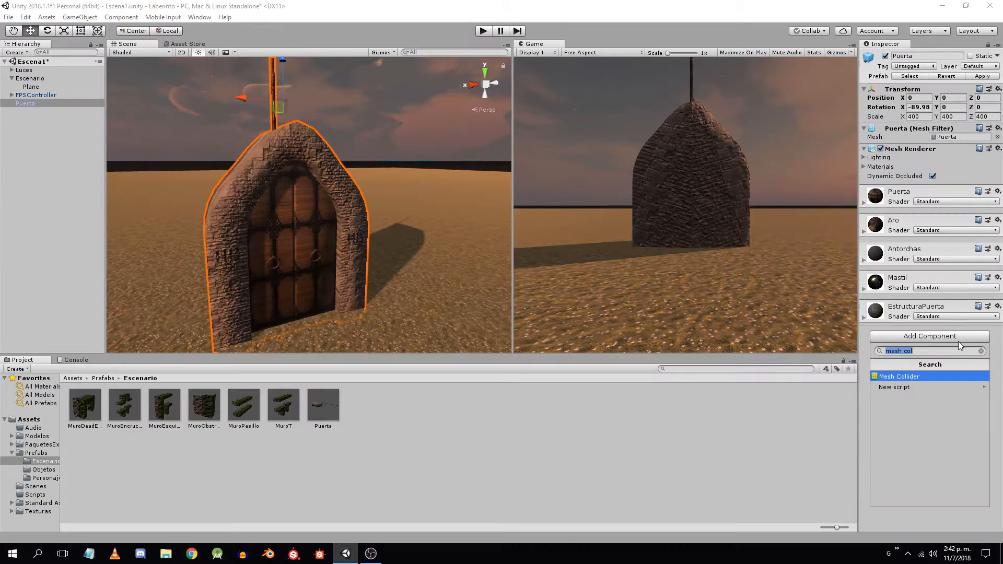
left_click(910, 374)
left_click(880, 148)
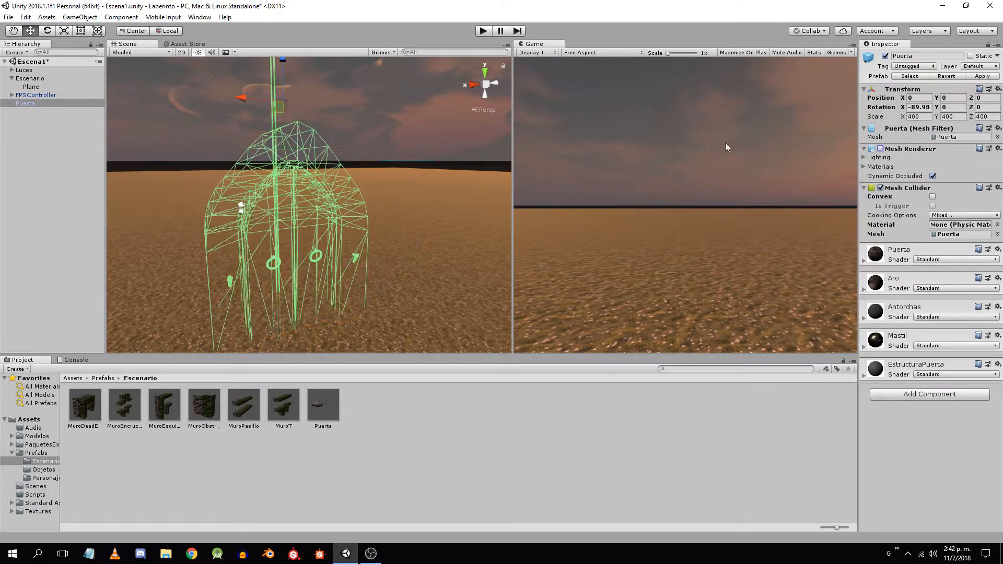
right_click_drag(192, 241, 292, 157)
Remove the Mesh Collider from Puerta and turn its Mesh Renderer back on
left_click(998, 187)
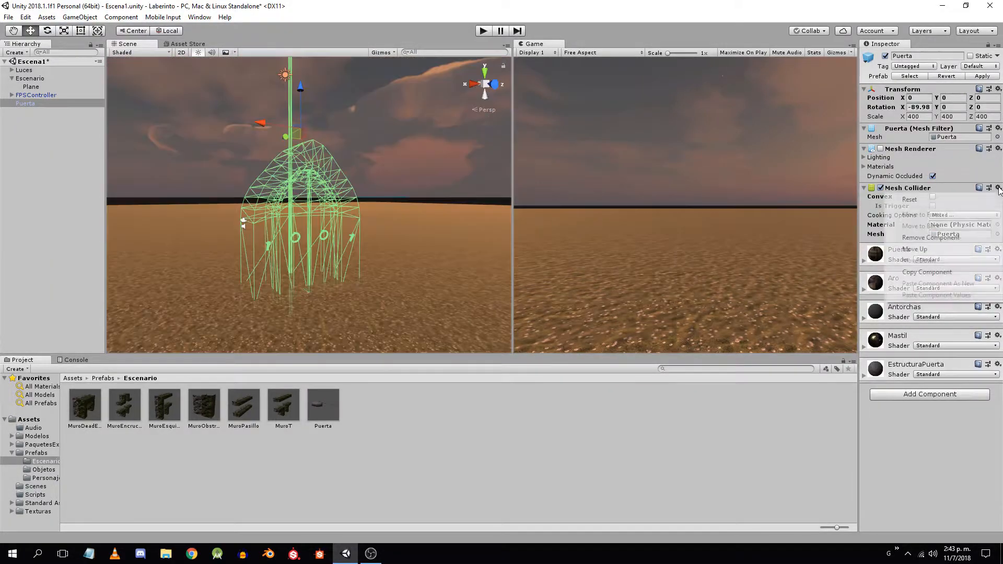
left_click(952, 238)
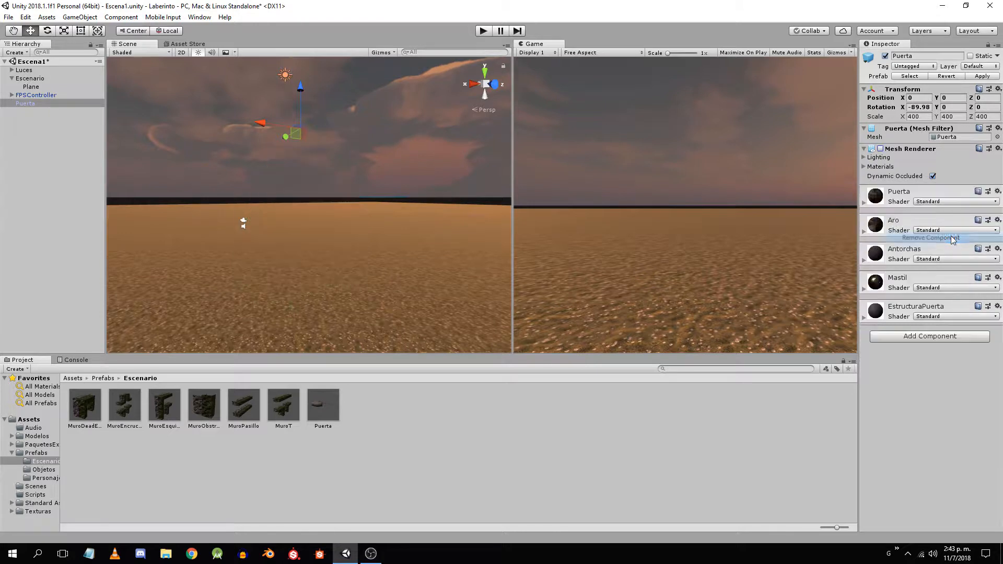
left_click(881, 149)
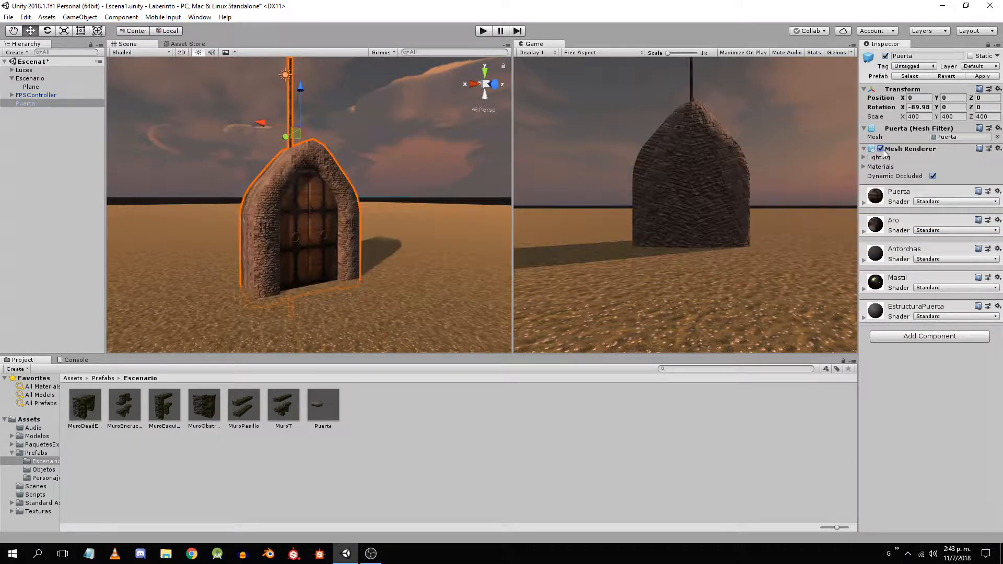
Add a Box Collider to the Puerta door
left_click(929, 336)
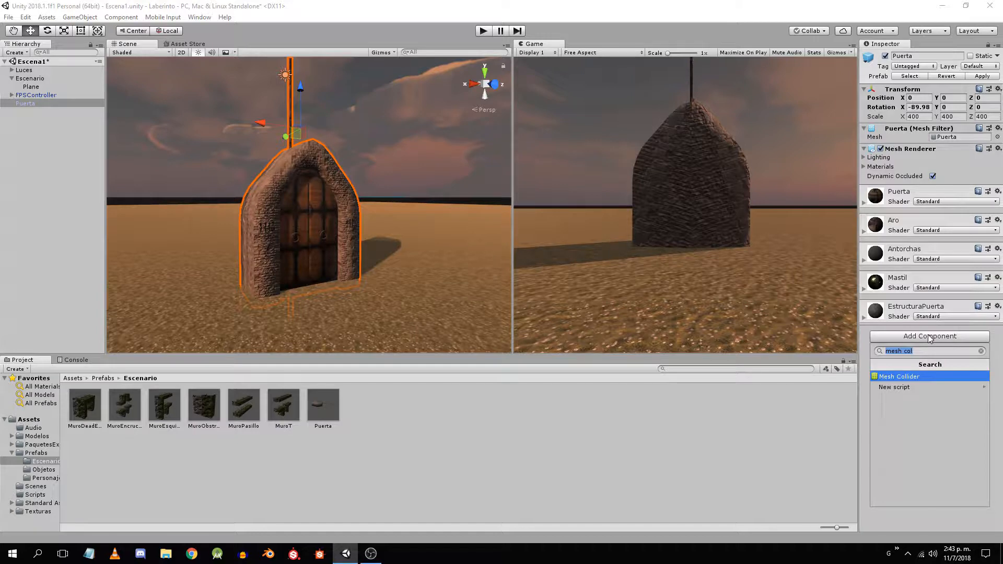
type("coll")
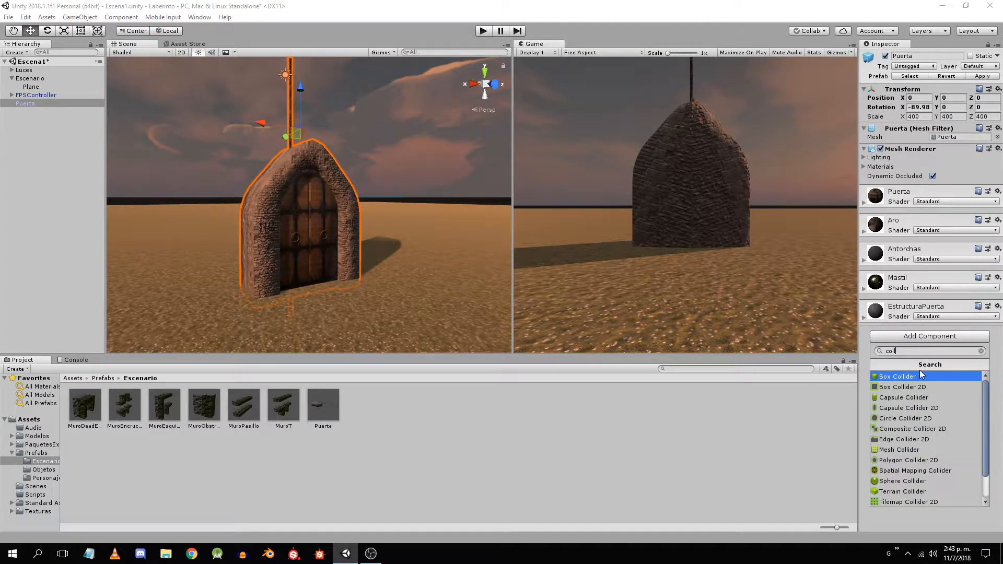
left_click(908, 379)
scroll(368, 214, "down", 5)
middle_click_drag(340, 179, 355, 229)
scroll(356, 231, "up", 2)
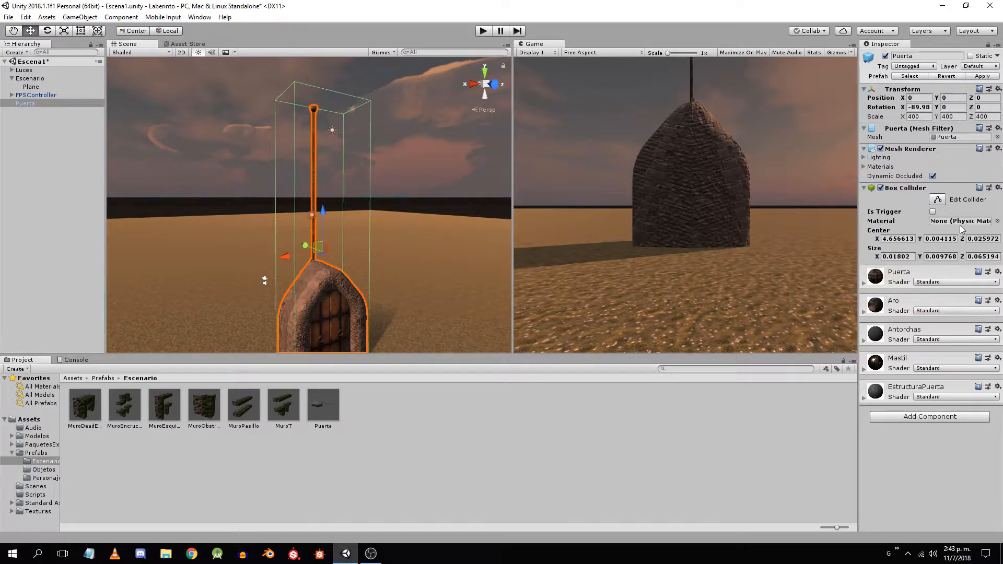
Edit Puerta's Box Collider, lowering its upper face to the top of the arch and raising its lower face to the door's base
left_click(937, 200)
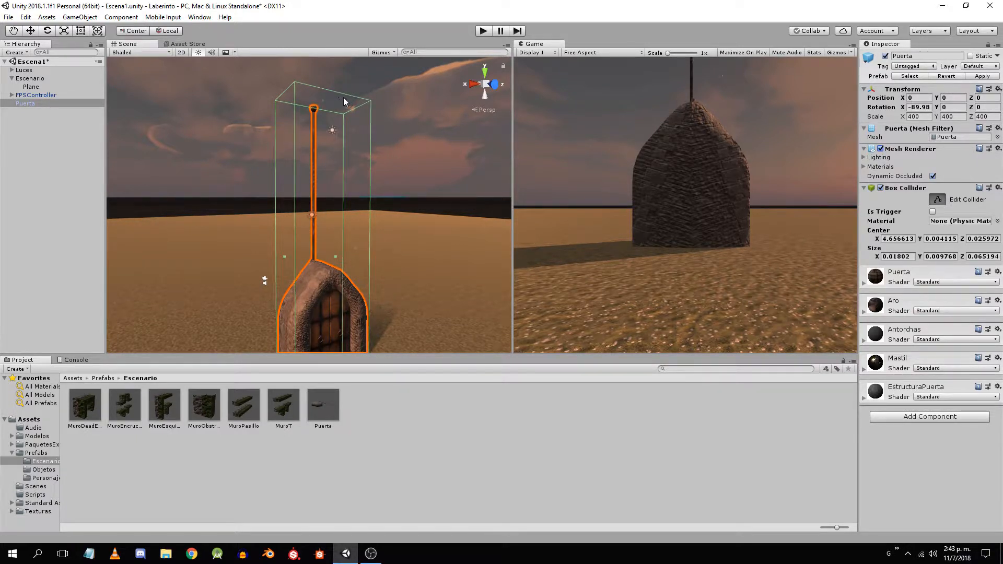
left_click_drag(322, 102, 325, 270)
right_click_drag(380, 280, 285, 280)
middle_click_drag(285, 279, 241, 236)
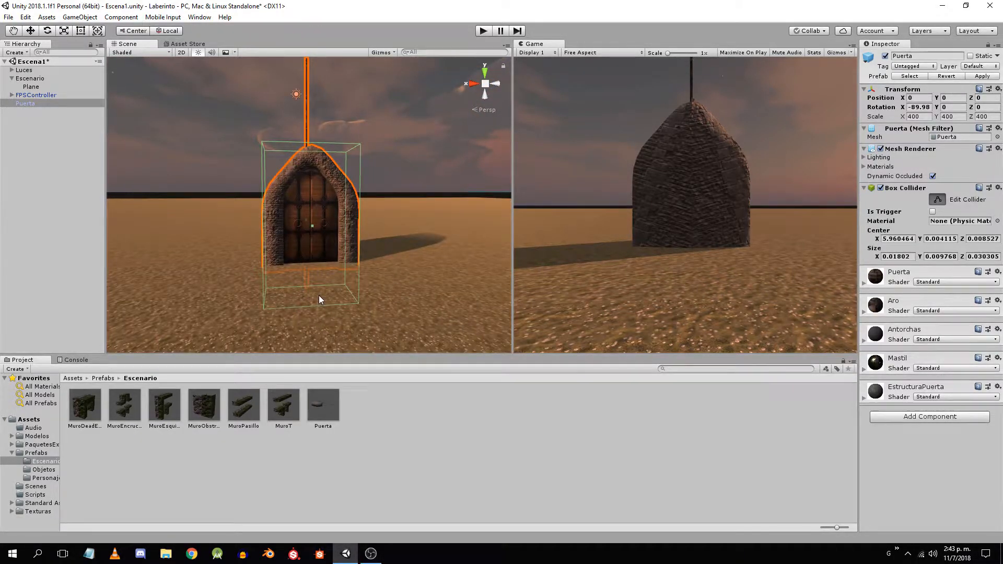
left_click_drag(310, 296, 317, 269)
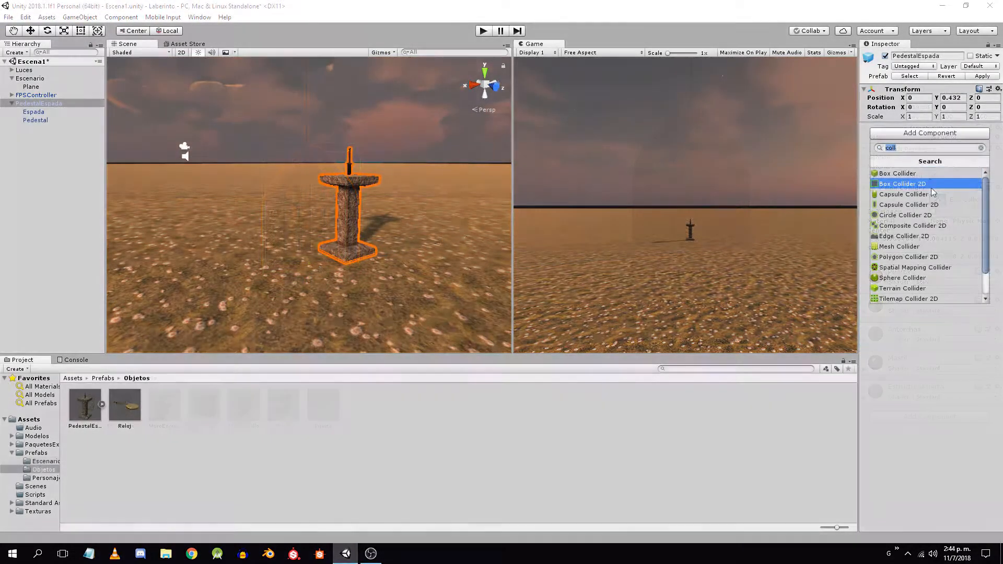
Add a Box Collider to PedestalEspada and stretch it upward to cover the pedestal and sword
left_click(921, 176)
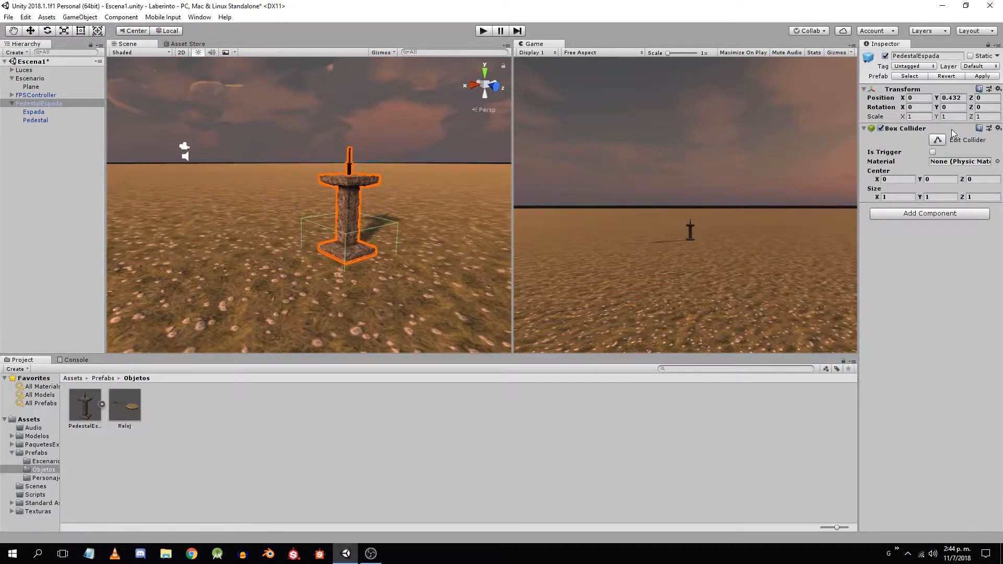
left_click(939, 140)
left_click_drag(345, 225, 349, 147)
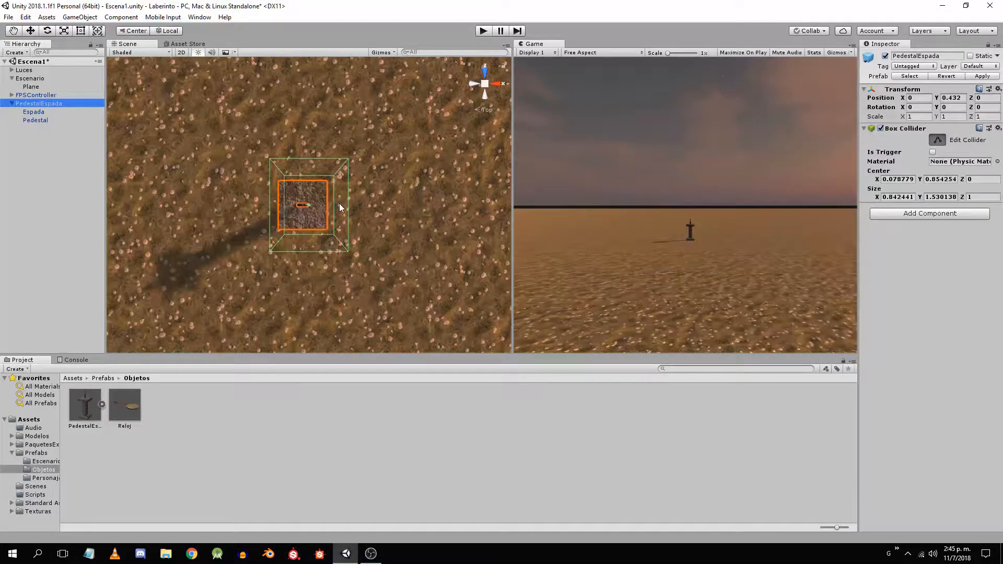
Shrink PedestalEspada's Box Collider to about 0.68 × 1.34 × 0.62 around the pedestal and apply the change to its prefab
left_click_drag(340, 207, 328, 210)
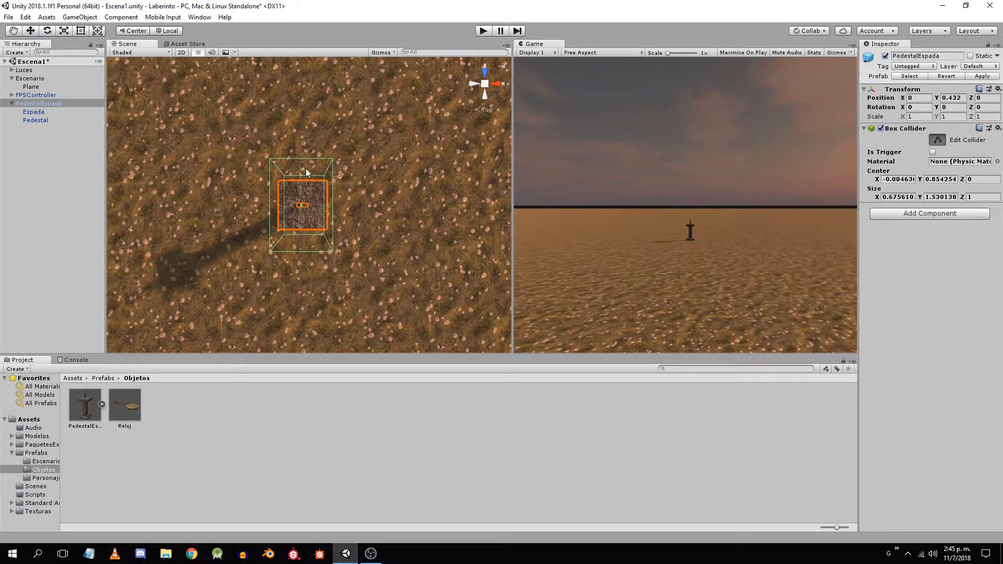
left_click_drag(306, 172, 306, 189)
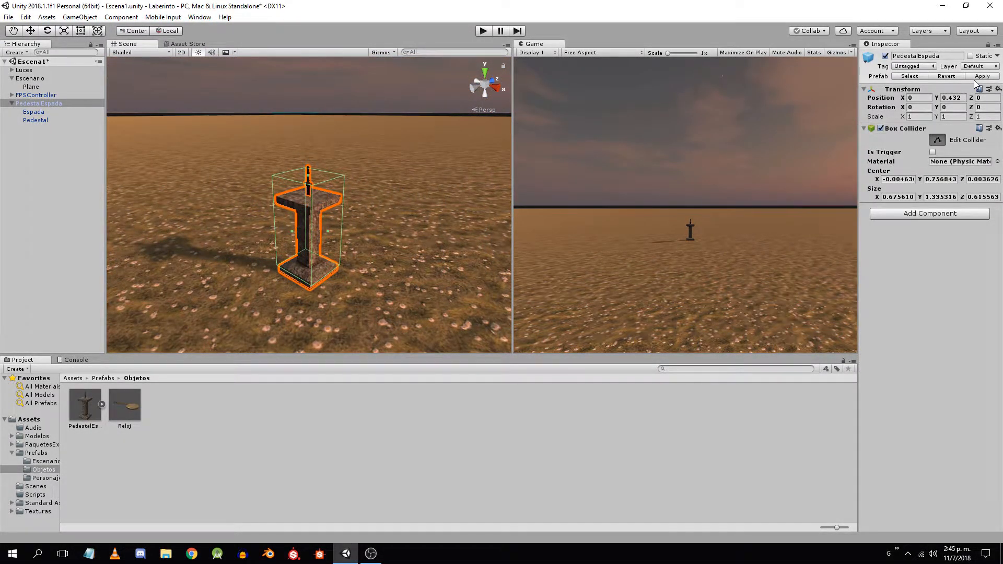
left_click(975, 77)
Replace PedestalEspada in the scene with the Reloj prefab
left_click(20, 104)
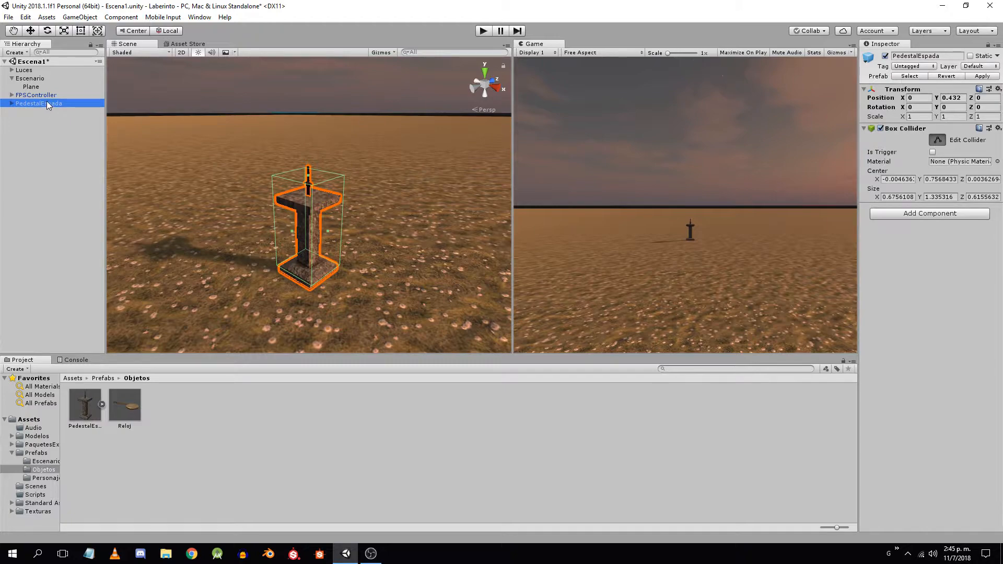
key("Delete")
left_click_drag(115, 400, 20, 127)
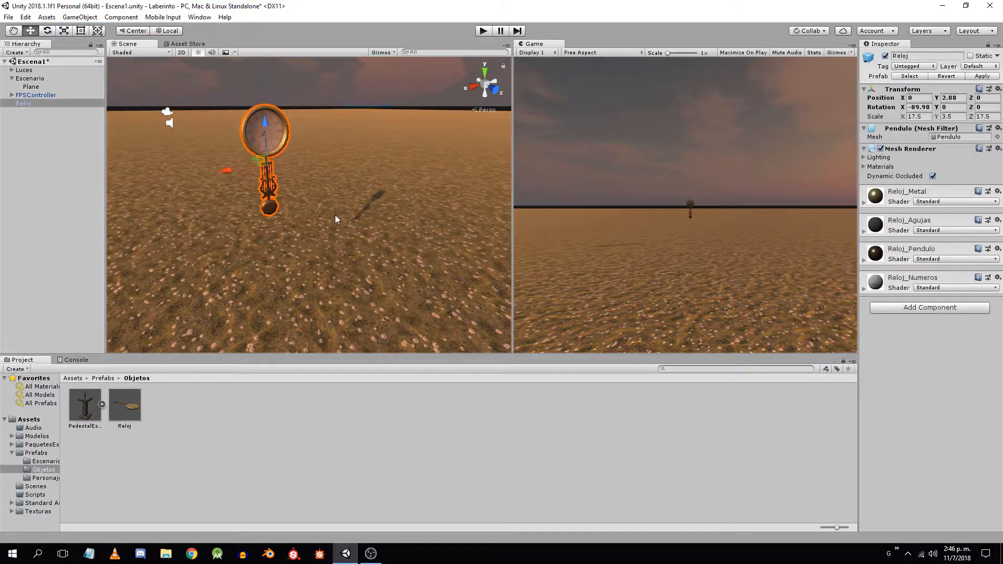
key("r")
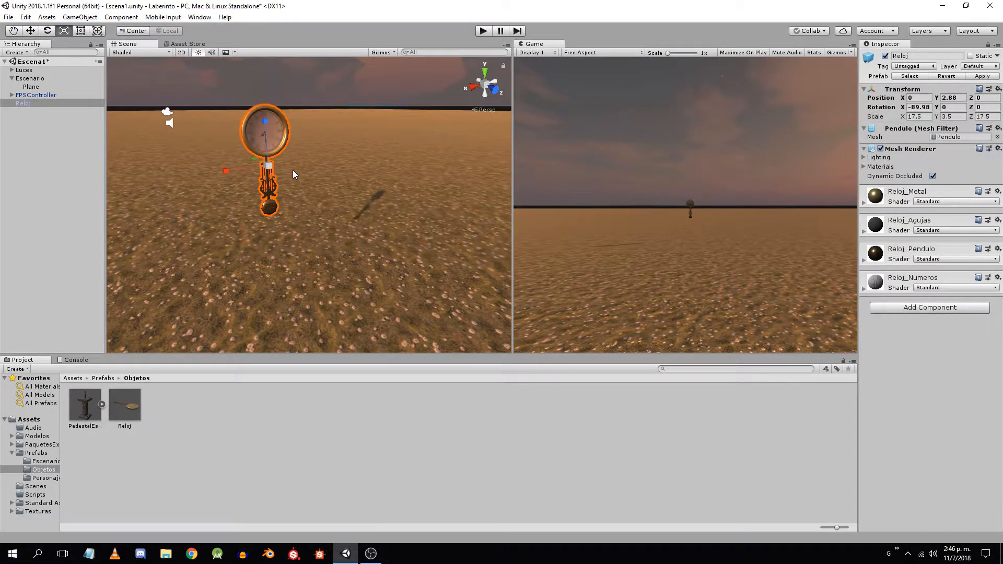
key("e")
key("x")
left_click_drag(293, 129, 294, 129)
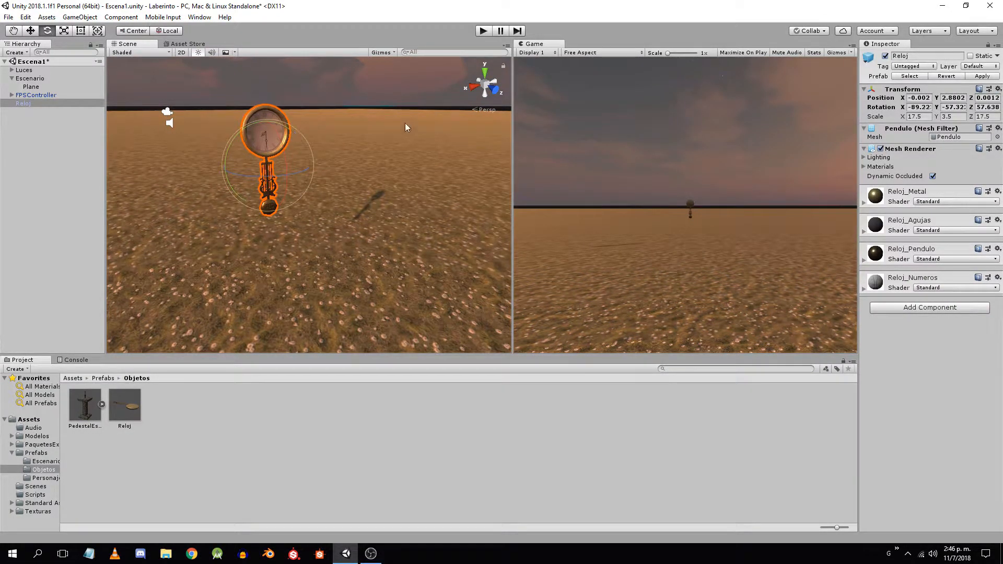
key("ctrl+z")
Rotate the Reloj clock so it leans sideways, with a rotation of about -61.75, -90, 90
middle_click_drag(391, 136, 266, 181)
right_click_drag(276, 178, 233, 199)
middle_click_drag(251, 172, 299, 228)
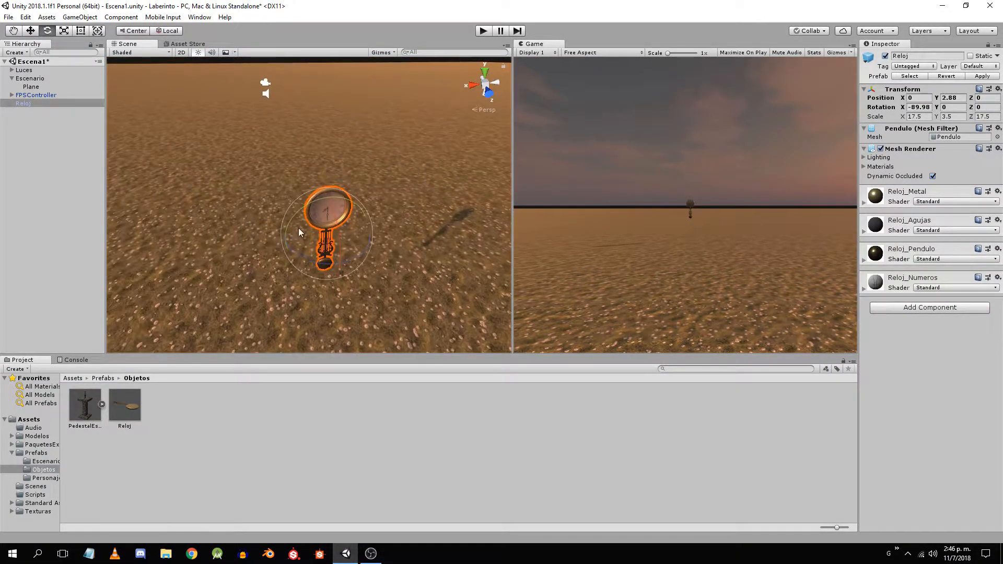
left_click_drag(298, 217, 335, 201)
middle_click_drag(335, 201, 356, 201)
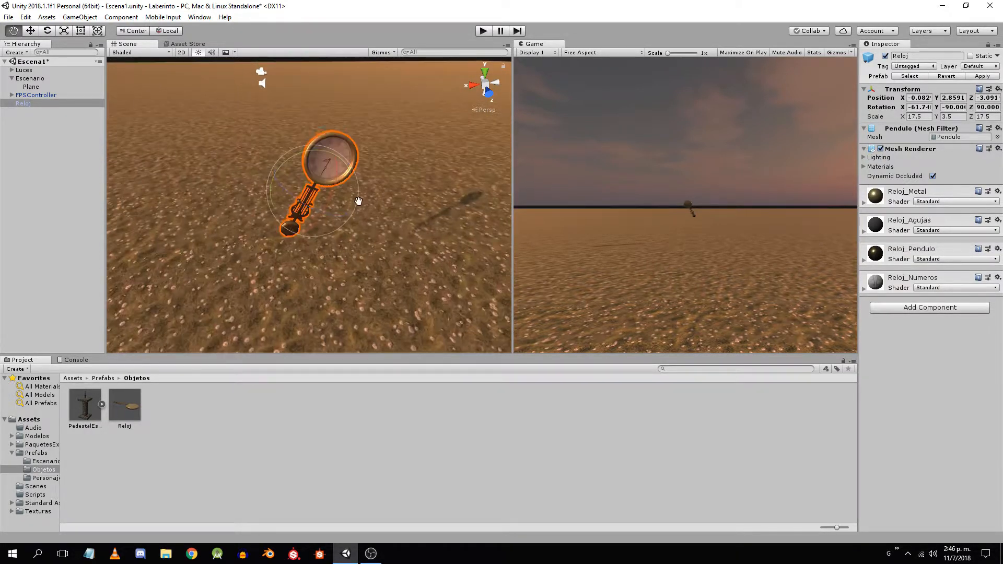
right_click_drag(359, 224, 365, 183)
middle_click_drag(389, 274, 367, 224)
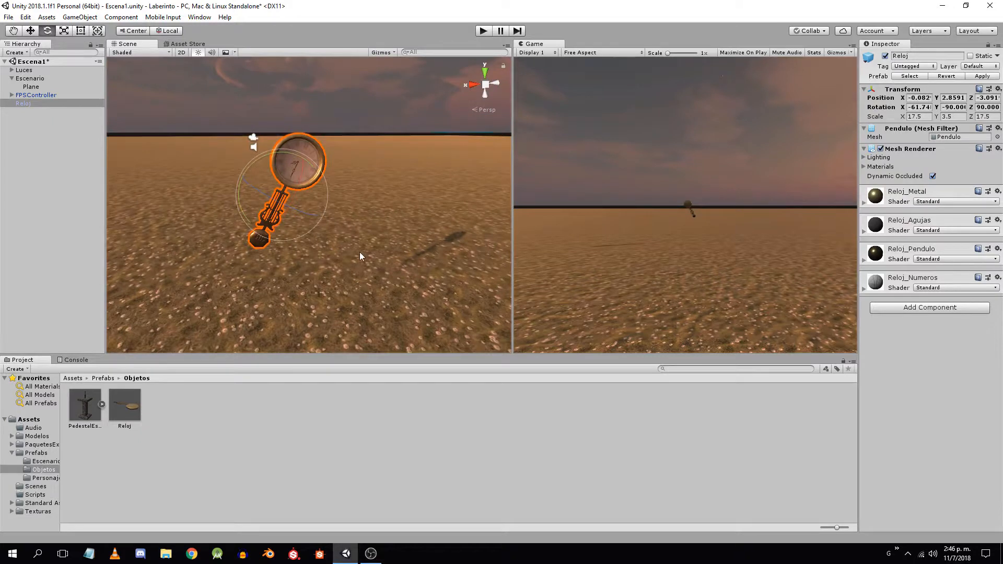
Add a Sphere Collider to the Reloj clock and enable its Is Trigger option
left_click(939, 308)
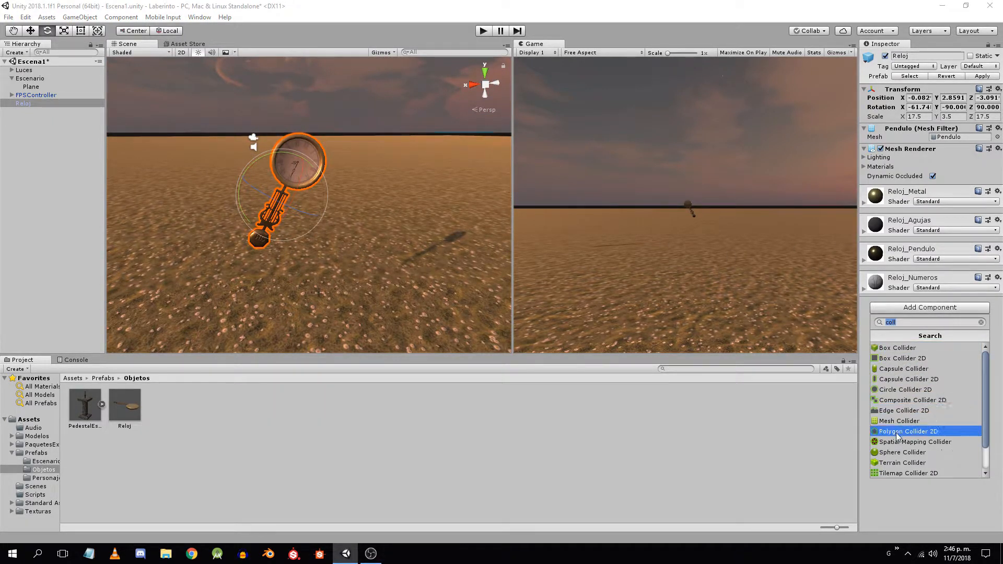
left_click(899, 453)
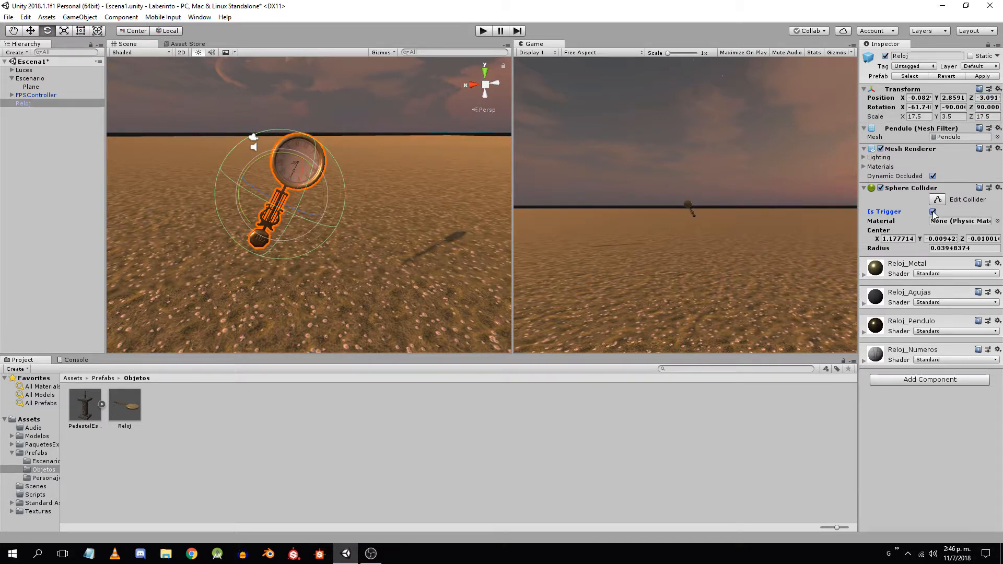
Play the scene and walk the FPSController through the Reloj clock while its Sphere Collider is a trigger
left_click(43, 95)
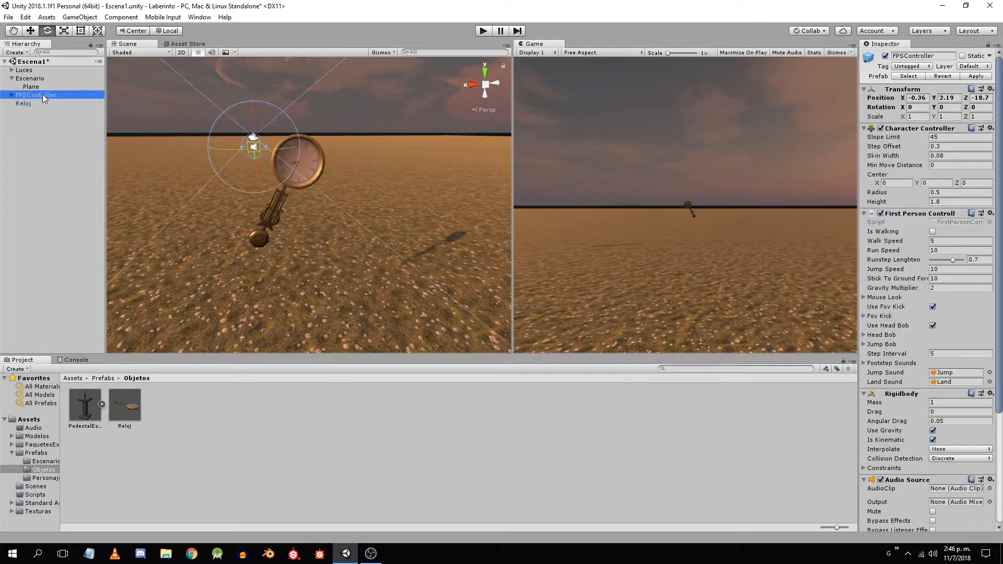
scroll(236, 149, "down", 3)
right_click_drag(237, 149, 419, 233)
scroll(263, 203, "down", 4)
scroll(262, 201, "down", 3)
middle_click_drag(262, 202, 399, 177)
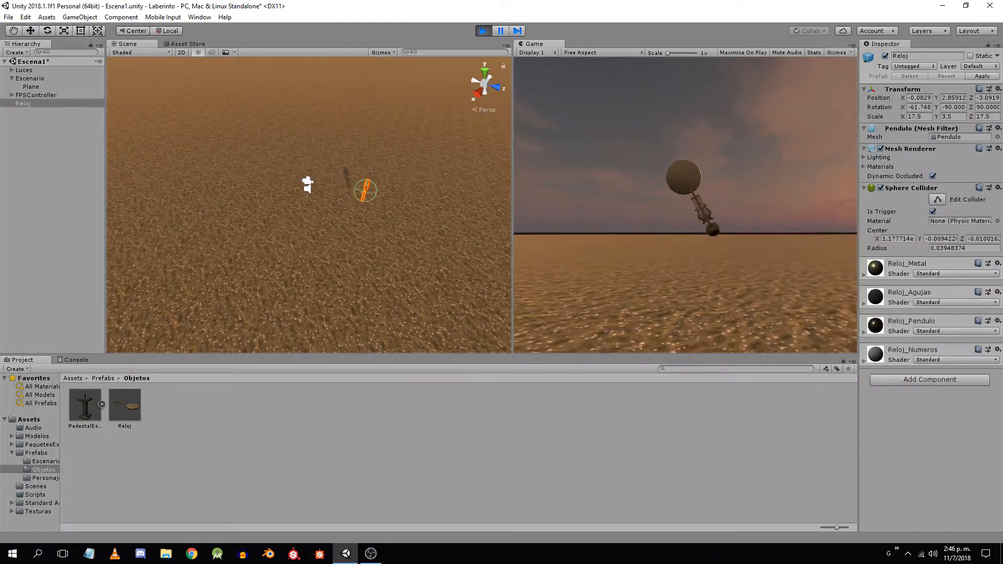
key("w")
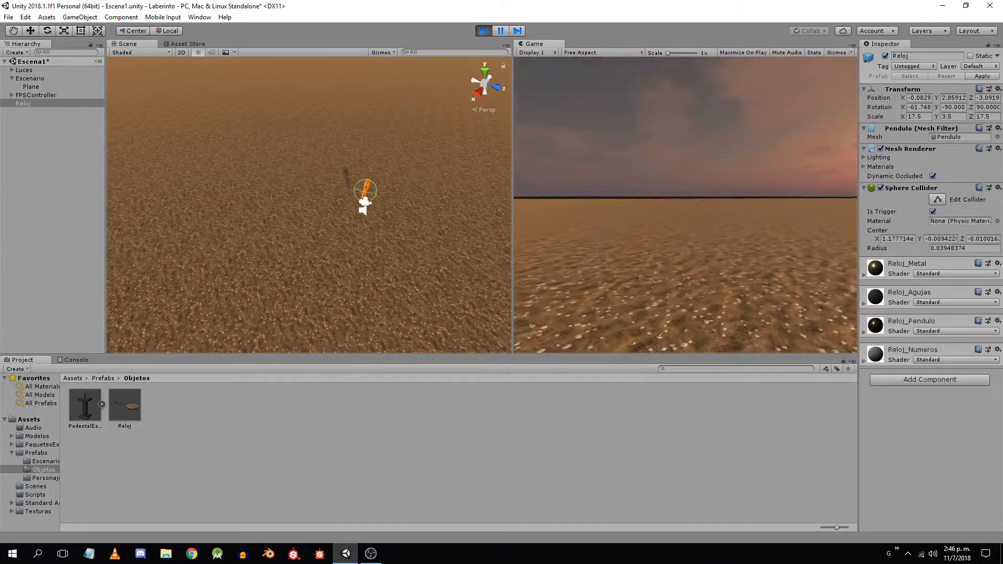
key("w")
key("space")
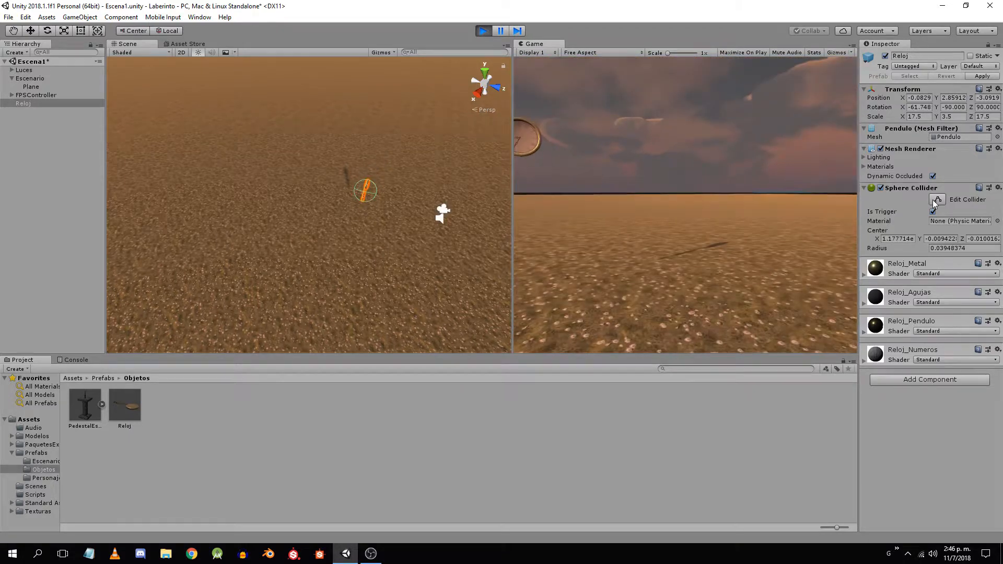
Turn off Is Trigger on the running Reloj and walk the character against the clock to test the collision
key("Escape")
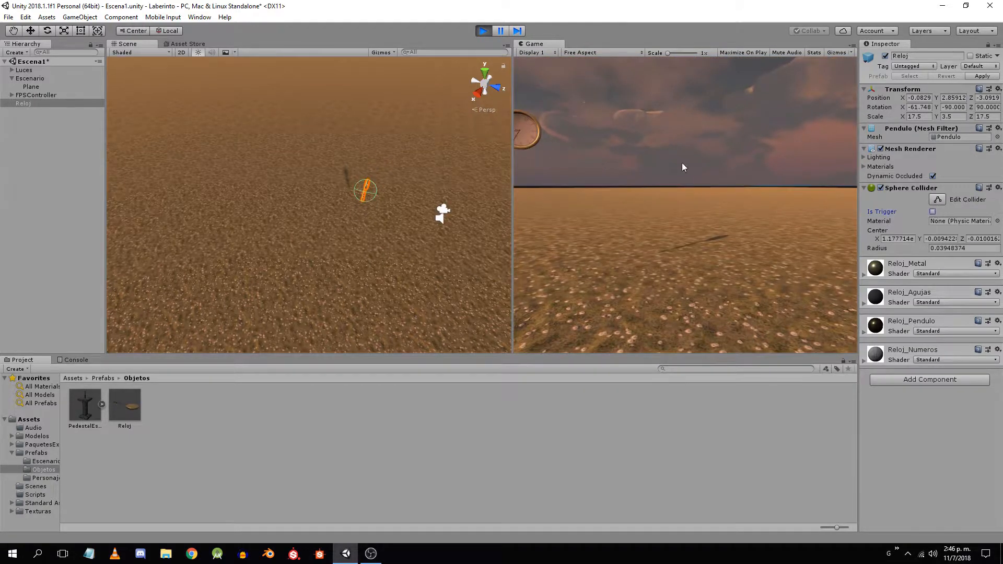
left_click(682, 167)
key("w")
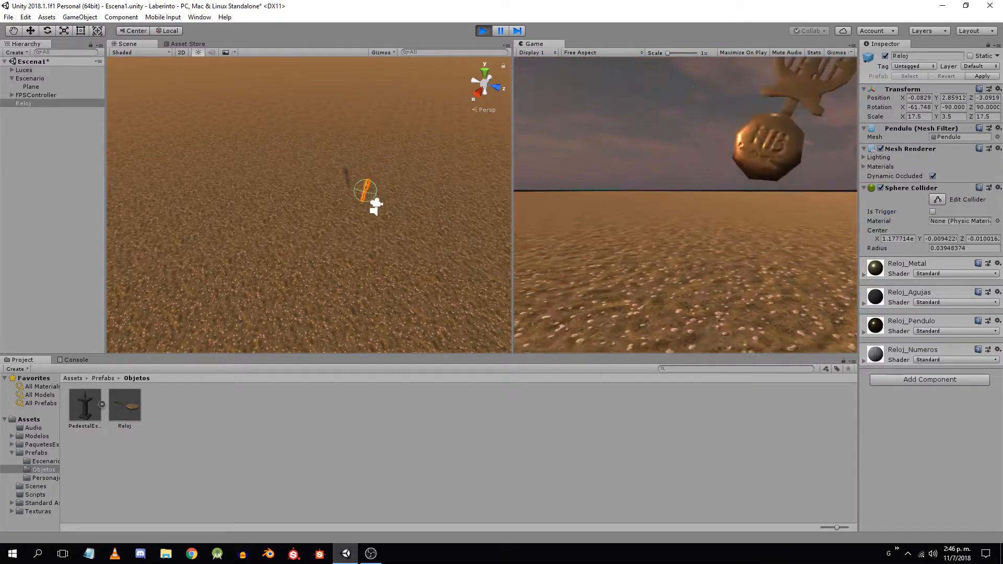
key("w")
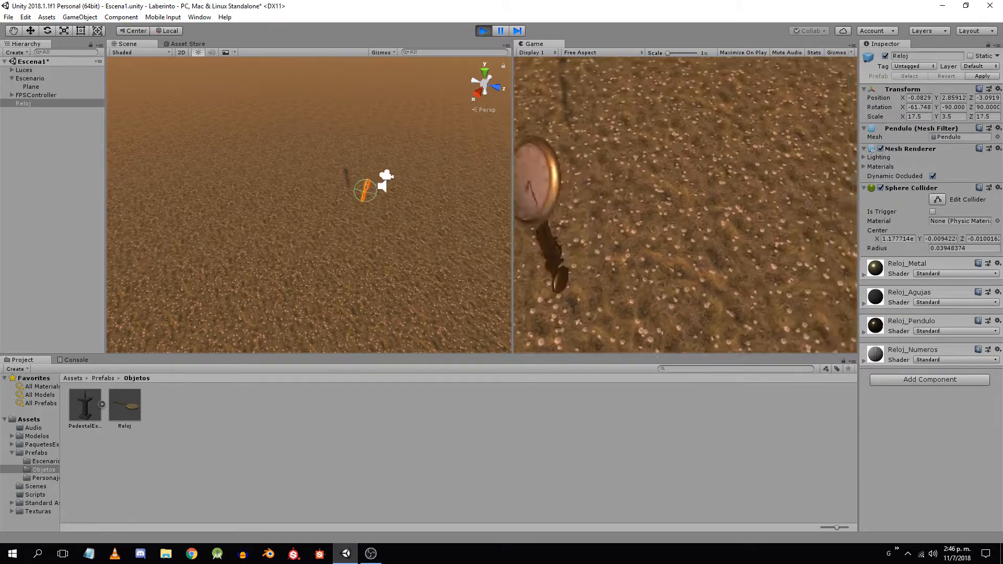
key("w")
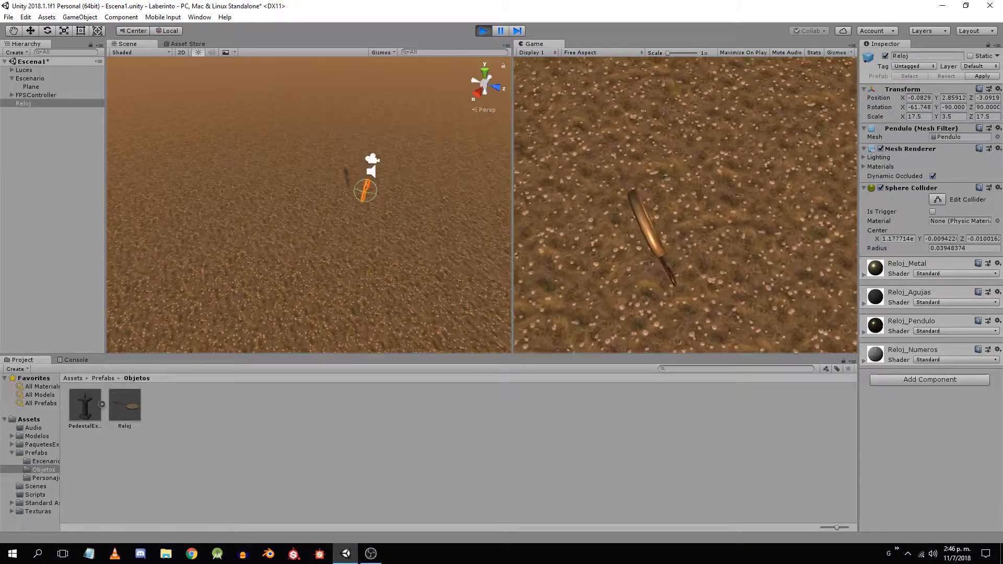
key("w")
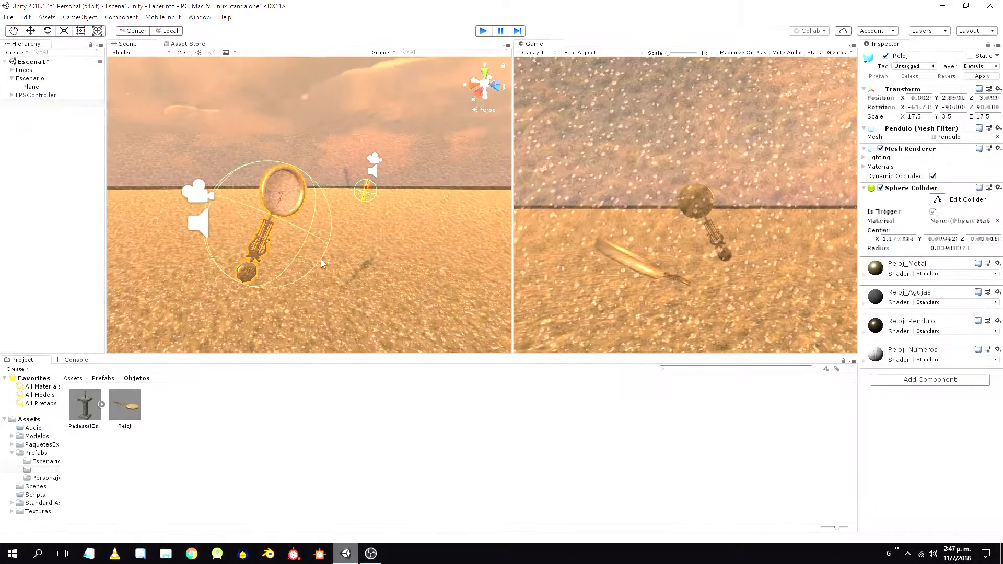